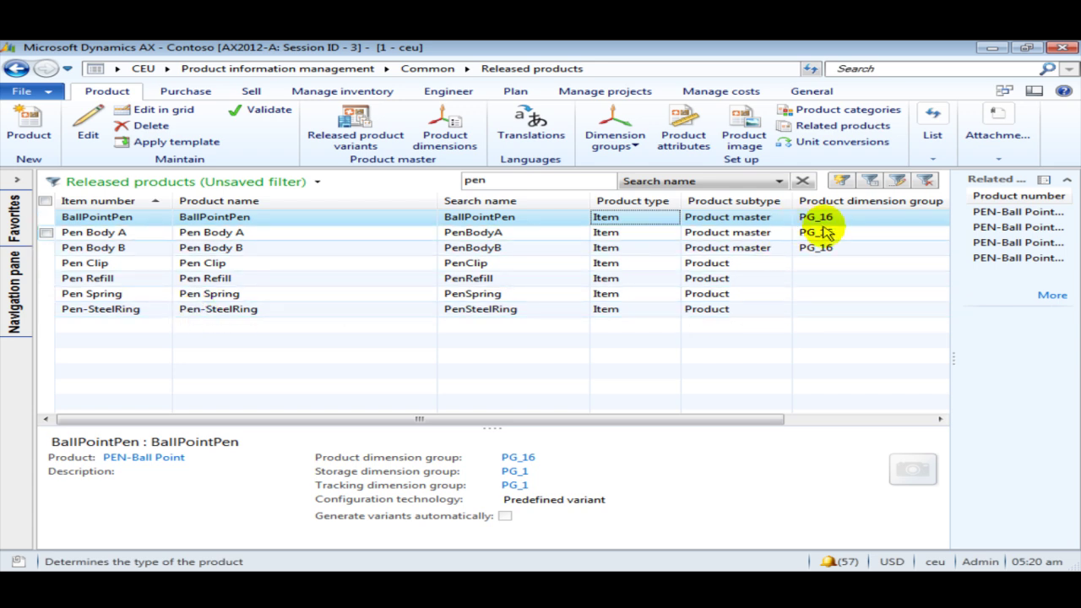
Set the default order type of the BallPointPen product to Production and close its default order settings
{"action": "mouse_move", "coordinate": [853, 257]}
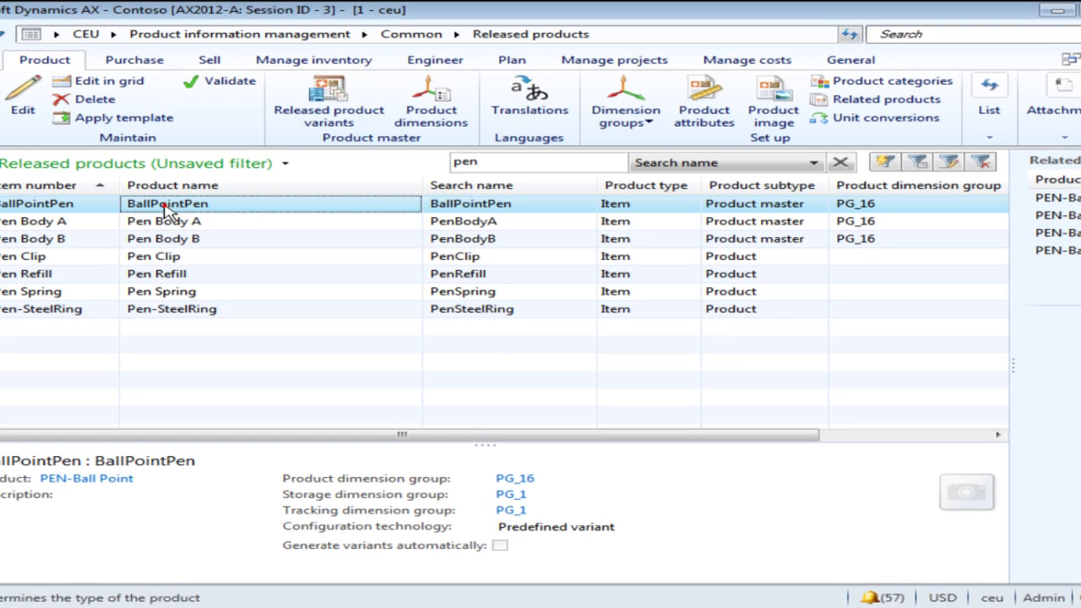
{"action": "left_click", "coordinate": [211, 218]}
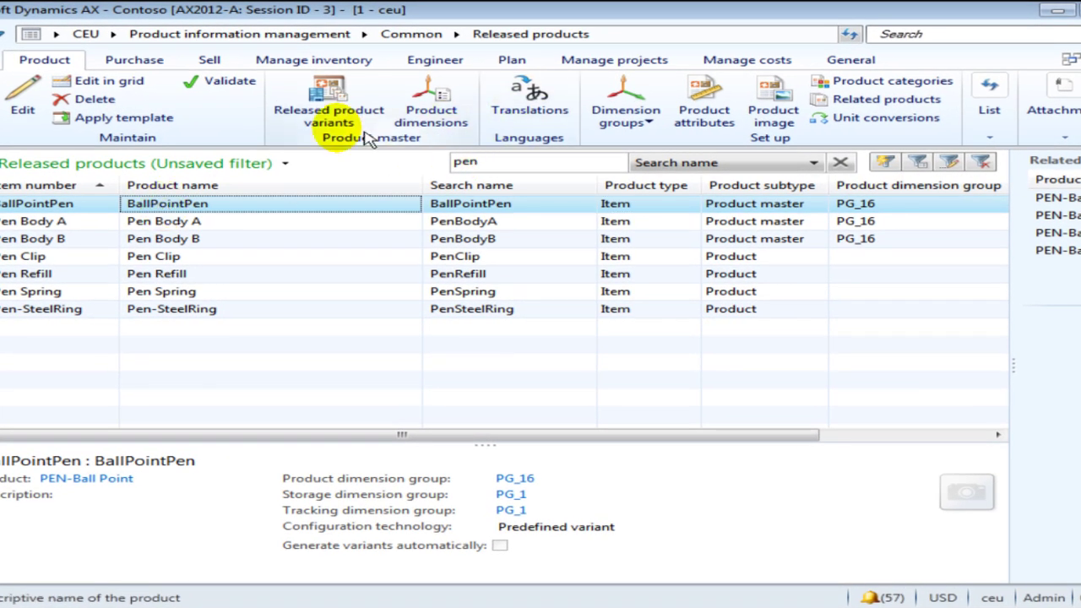
{"action": "left_click", "coordinate": [527, 56]}
{"action": "left_click", "coordinate": [285, 108]}
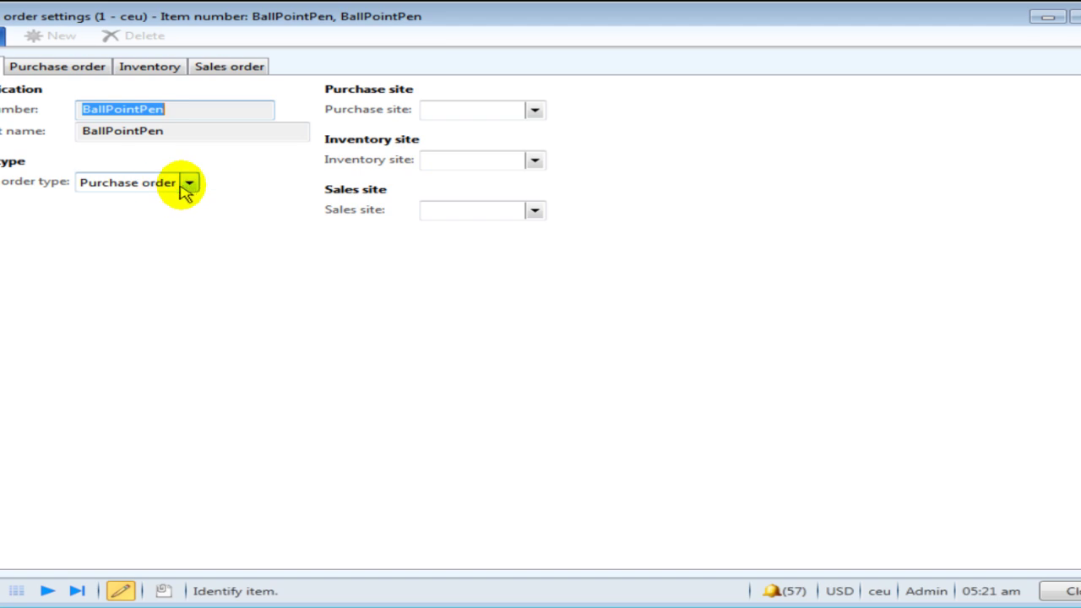
{"action": "left_click", "coordinate": [187, 183]}
{"action": "left_click", "coordinate": [173, 216]}
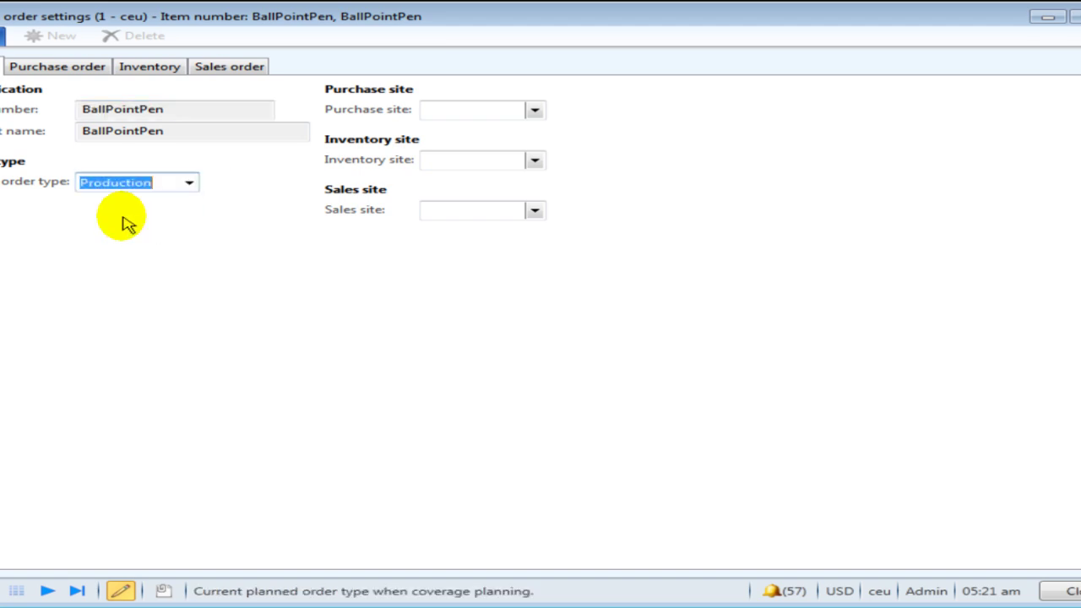
{"action": "left_click", "coordinate": [1076, 16]}
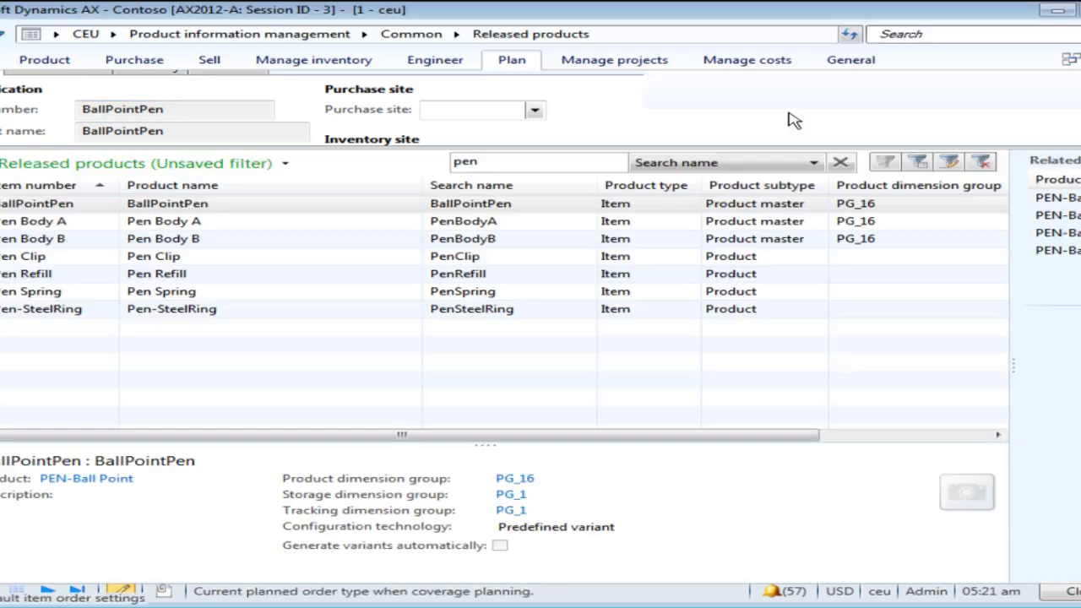
Open the default order settings of the Pen Body A product
{"action": "left_click", "coordinate": [617, 222]}
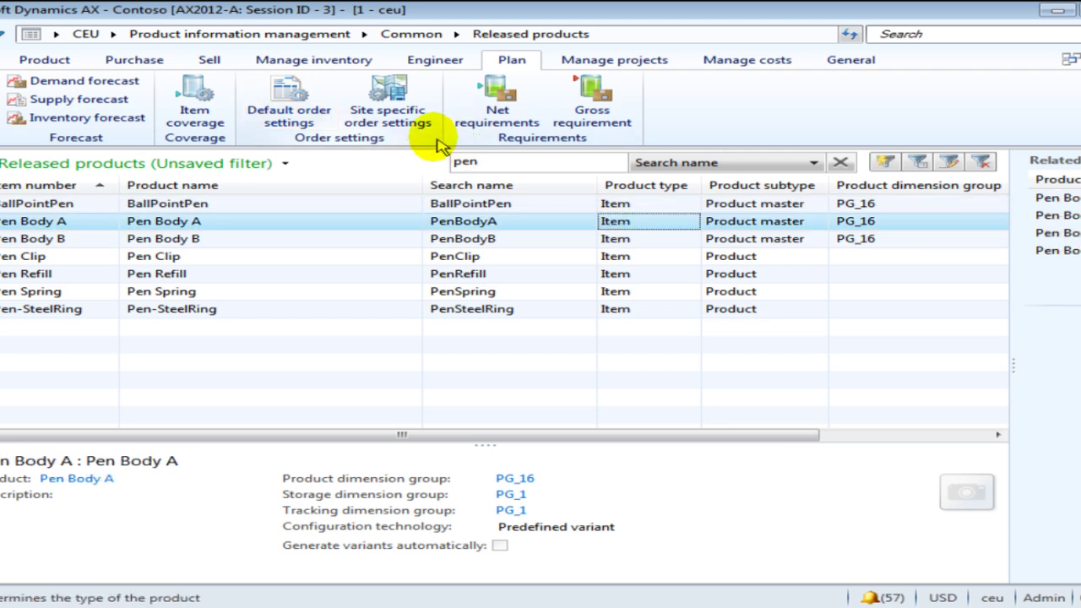
{"action": "left_click", "coordinate": [291, 103]}
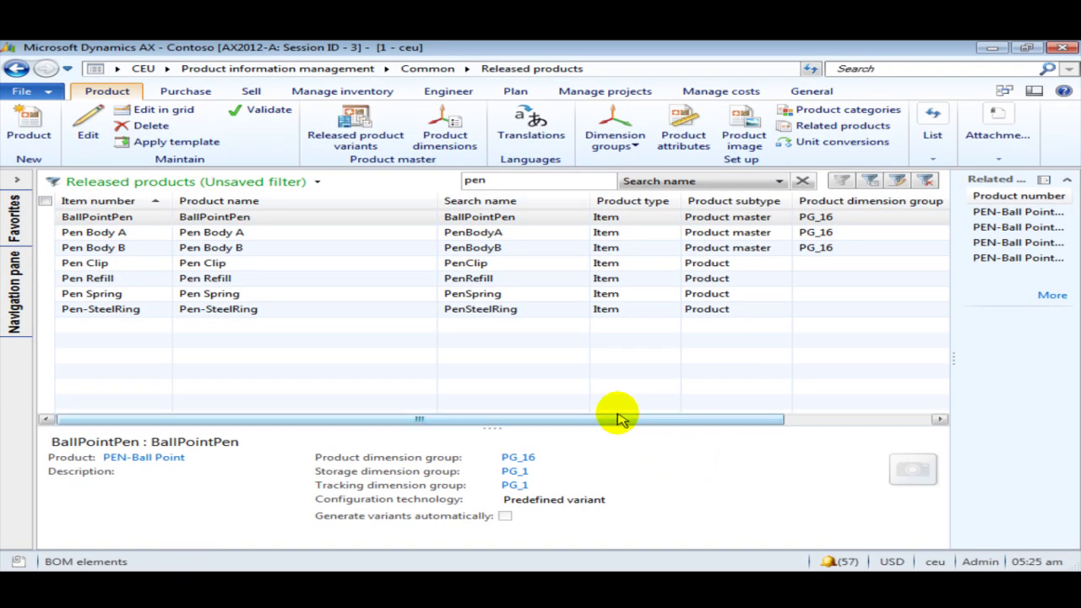
Create a bill of materials for BallPointPen with the description Pen Bom 1 and site 1
{"action": "left_click", "coordinate": [240, 221]}
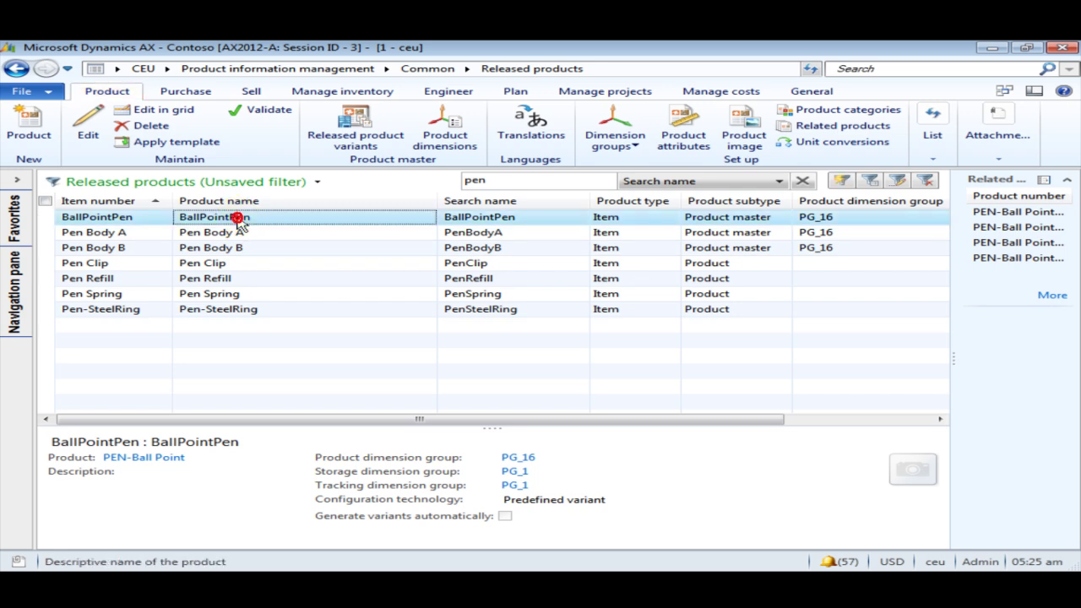
{"action": "left_click", "coordinate": [430, 94]}
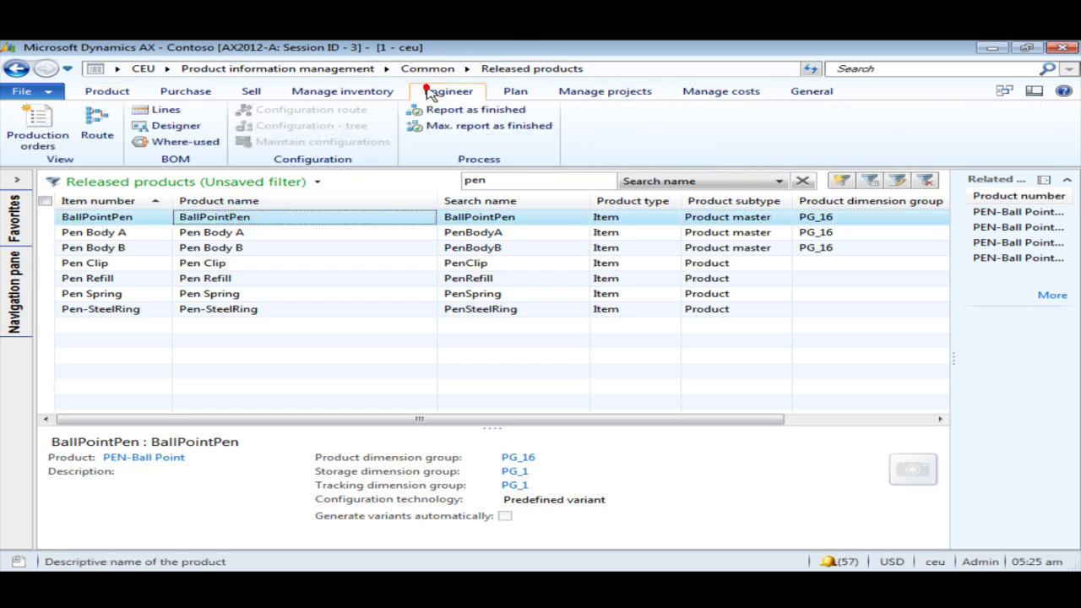
{"action": "left_click", "coordinate": [166, 112]}
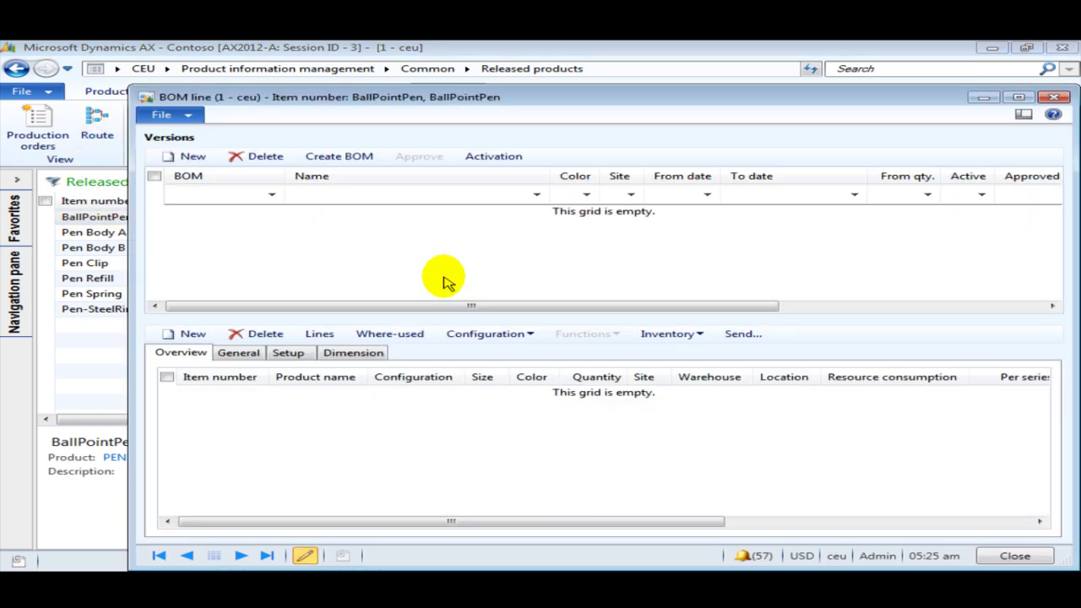
{"action": "left_click", "coordinate": [325, 160]}
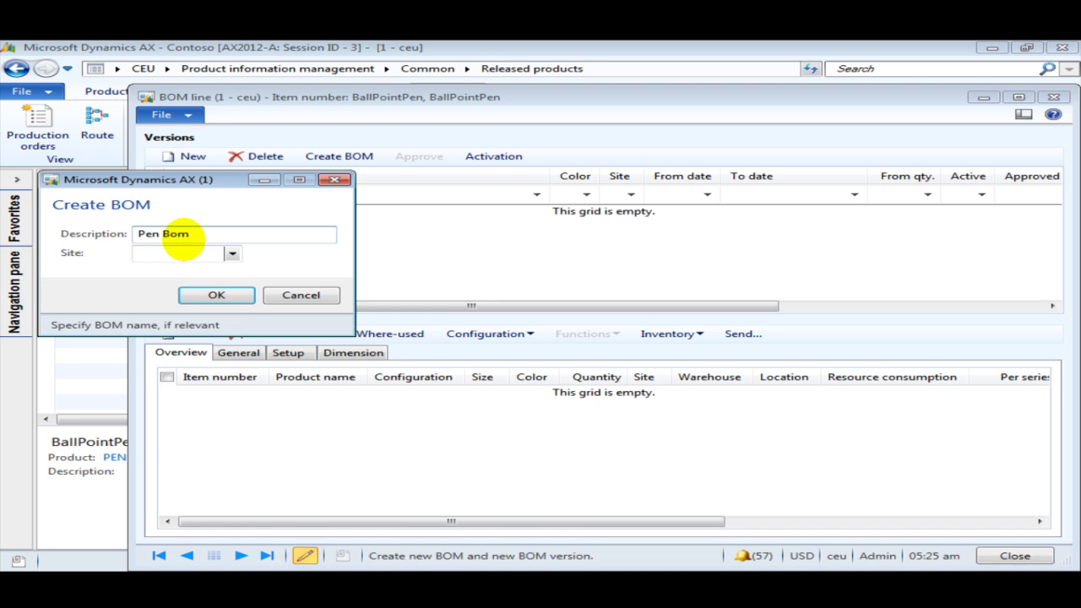
{"action": "left_click", "coordinate": [232, 252]}
{"action": "left_click", "coordinate": [149, 293]}
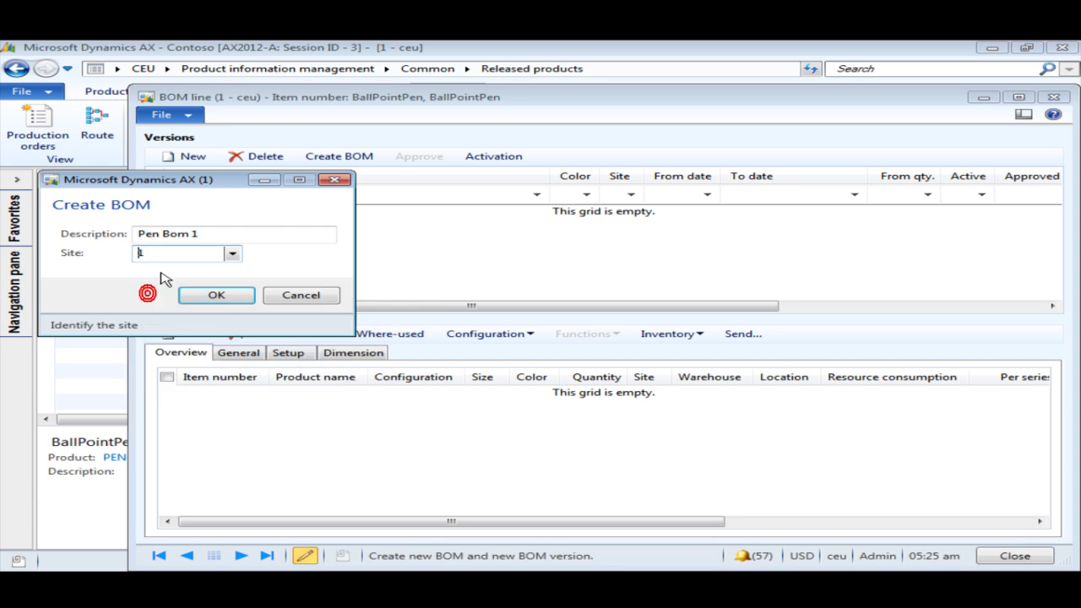
{"action": "left_click", "coordinate": [216, 296]}
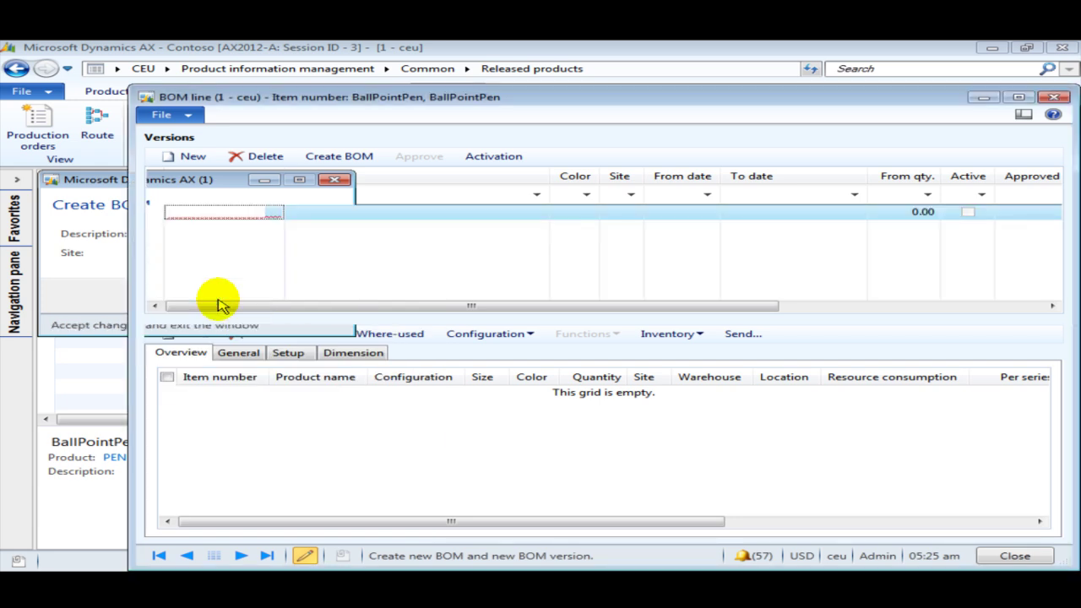
Set the color of the Pen Bom 1 version to Blue and review its validity date and minimum quantity fields
{"action": "left_click_drag", "start_coordinate": [289, 307], "coordinate": [386, 301]}
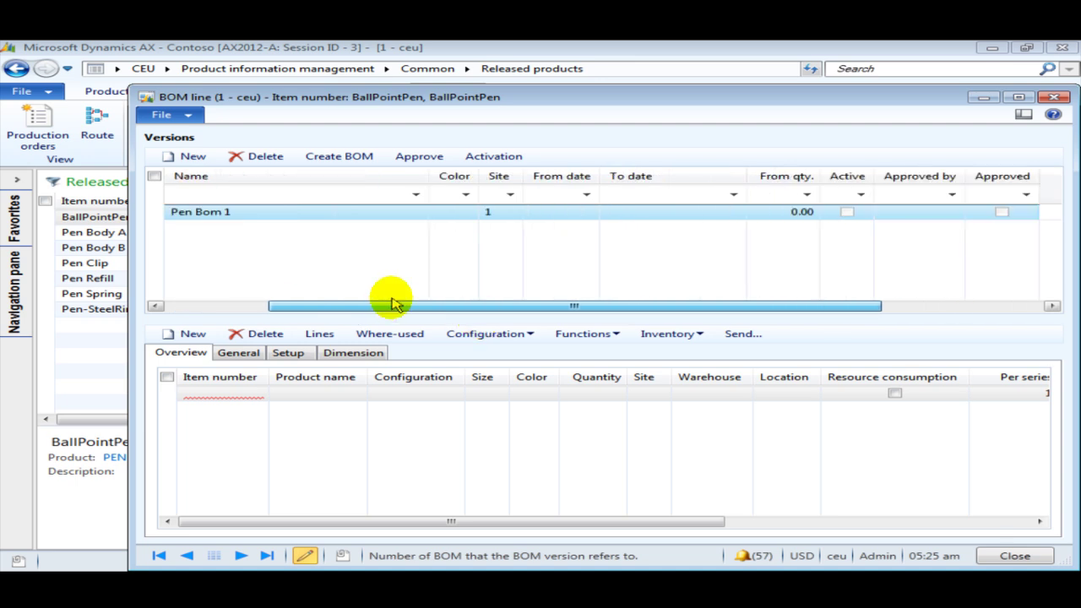
{"action": "left_click", "coordinate": [435, 212]}
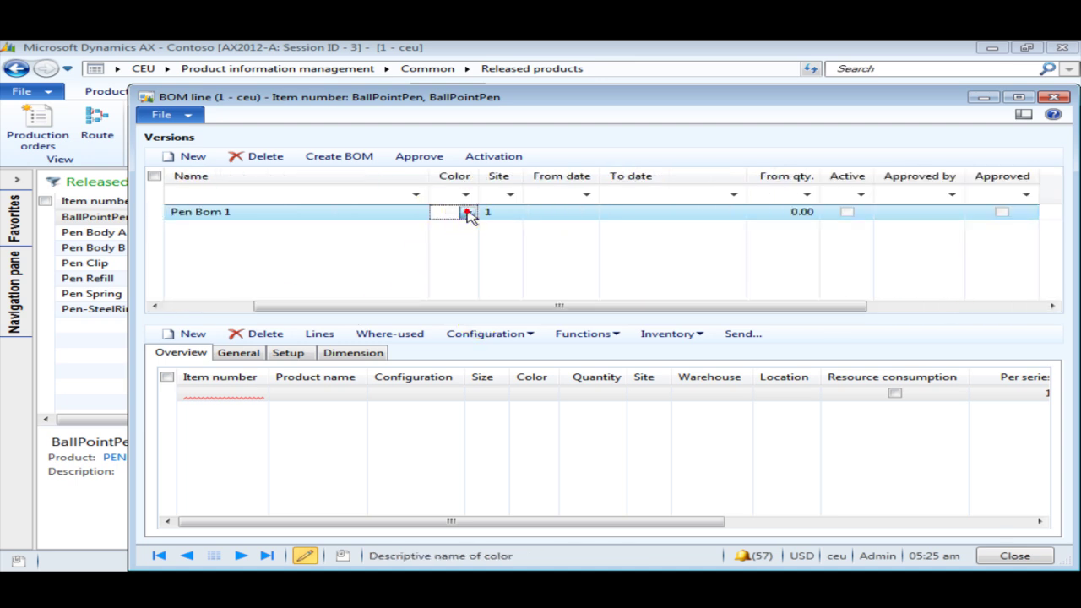
{"action": "left_click", "coordinate": [467, 212]}
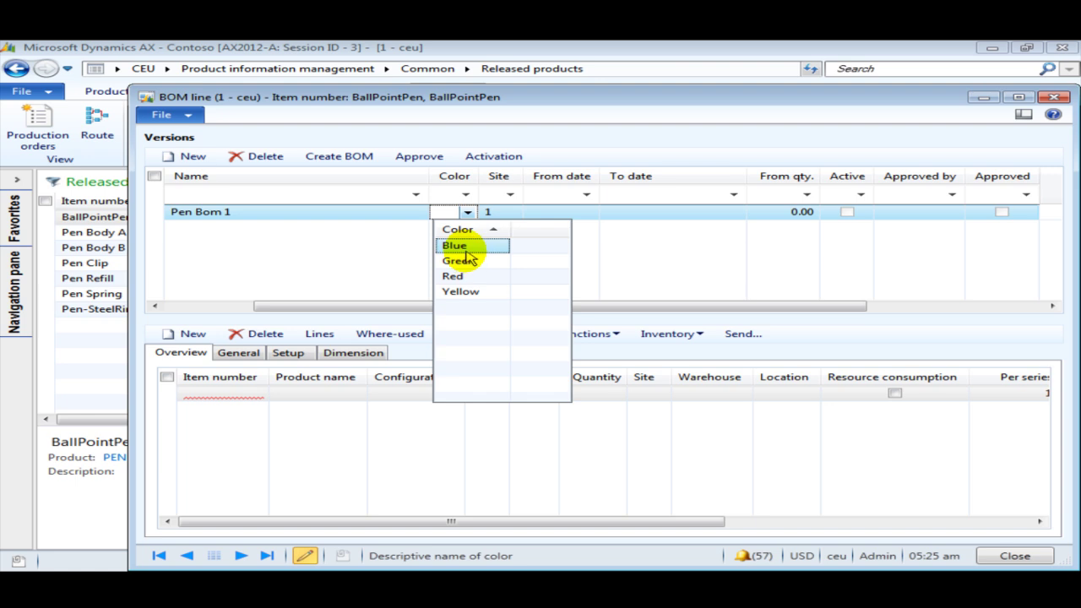
{"action": "left_click", "coordinate": [457, 244]}
{"action": "left_click_drag", "start_coordinate": [398, 309], "coordinate": [494, 320]}
{"action": "left_click", "coordinate": [281, 212]}
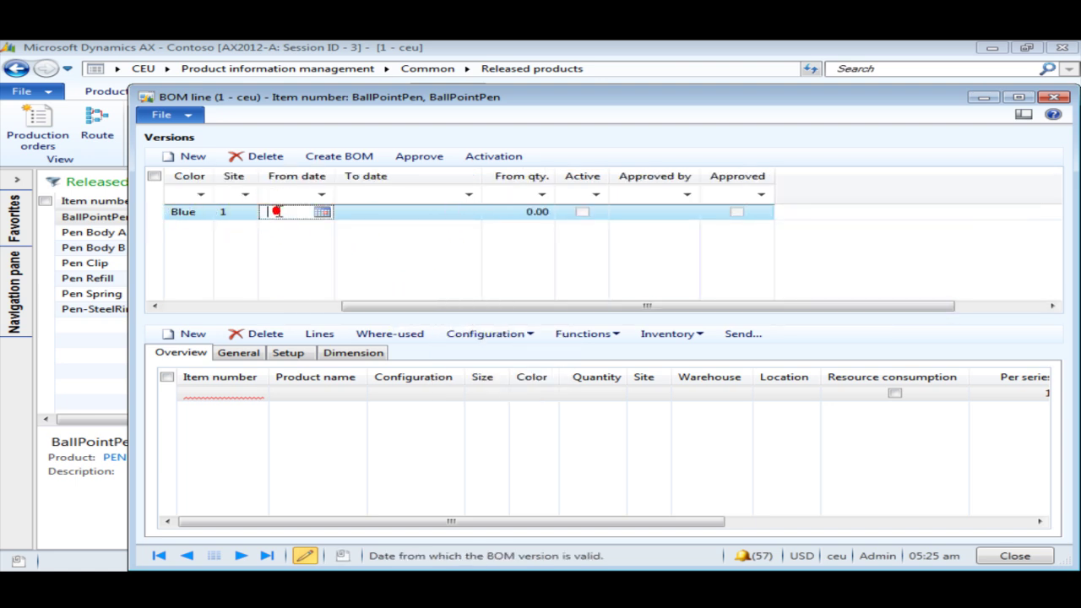
{"action": "left_click", "coordinate": [380, 216]}
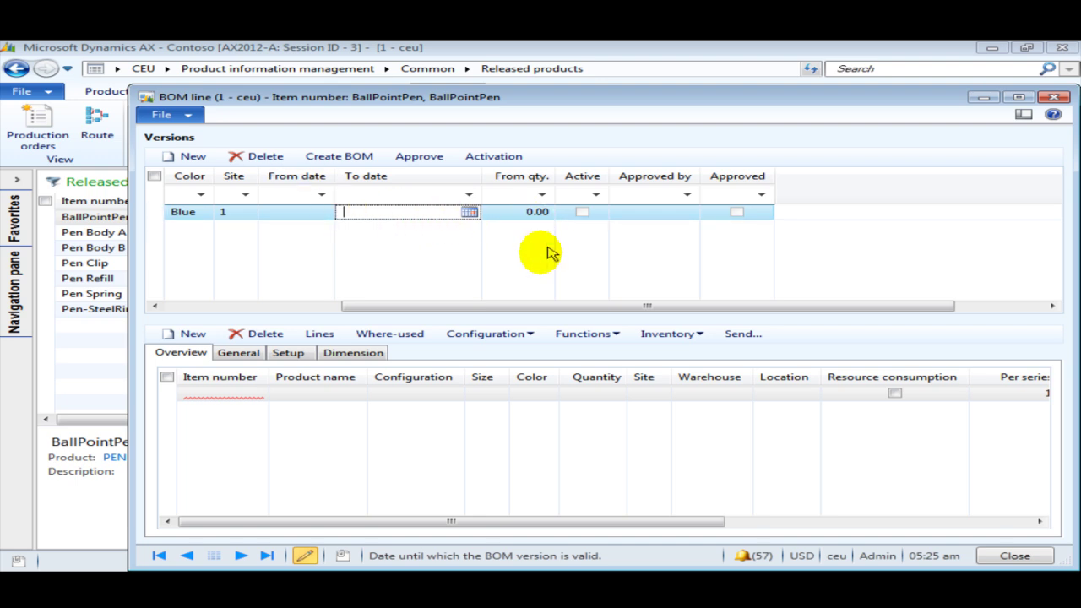
{"action": "left_click", "coordinate": [510, 215]}
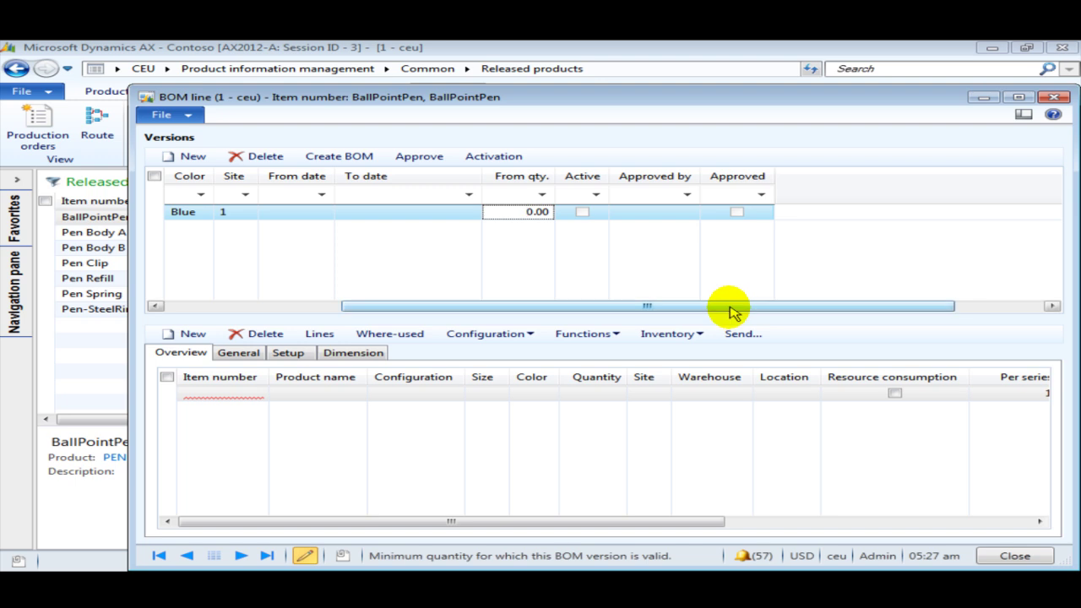
{"action": "left_click_drag", "start_coordinate": [724, 308], "coordinate": [476, 306]}
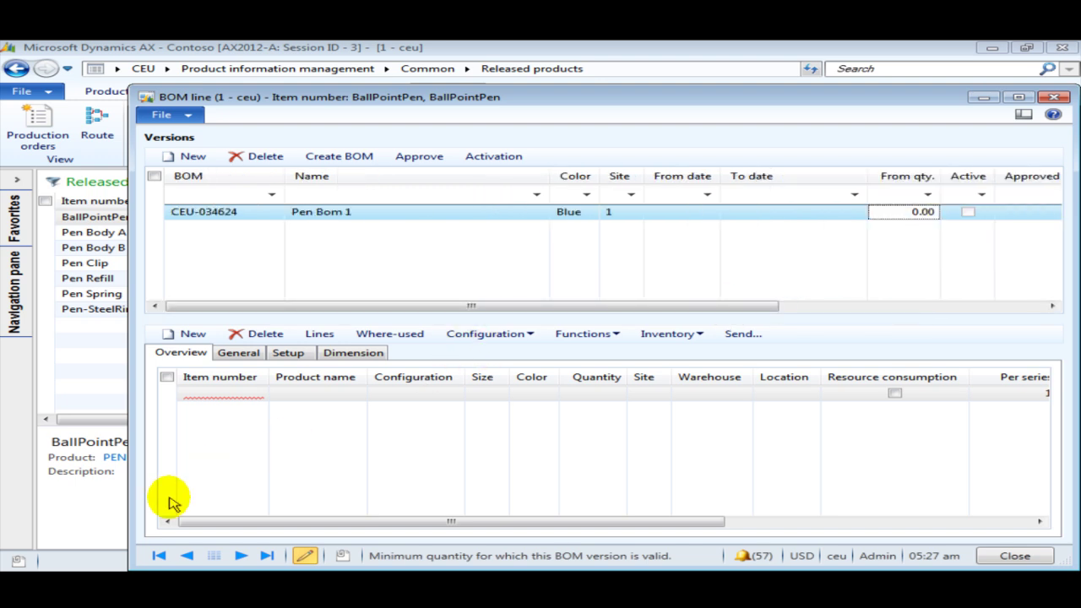
{"action": "left_click", "coordinate": [207, 439]}
{"action": "left_click", "coordinate": [221, 392]}
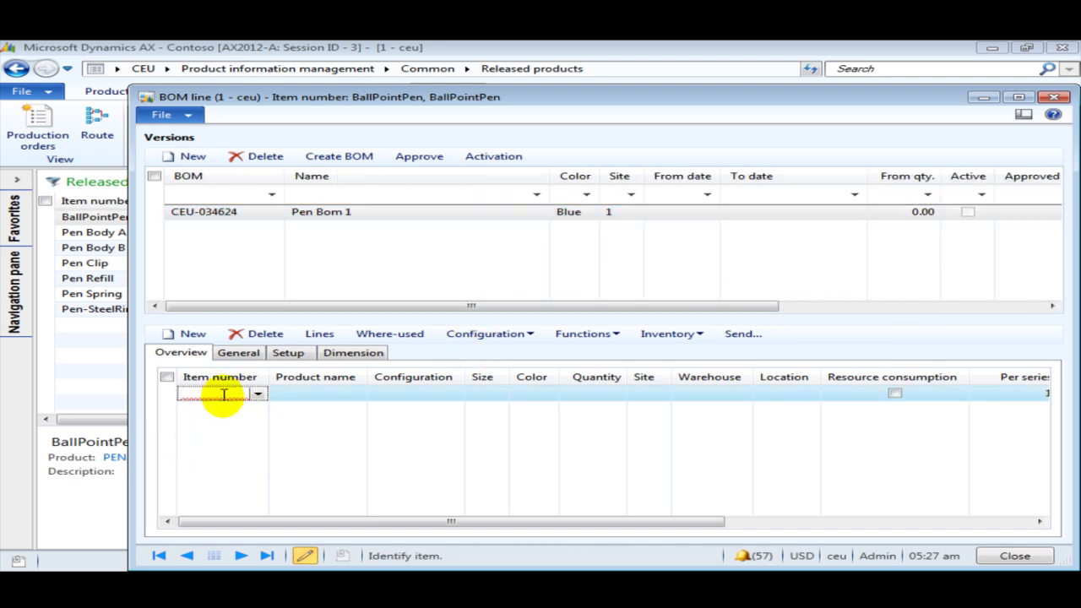
{"action": "left_click", "coordinate": [257, 394]}
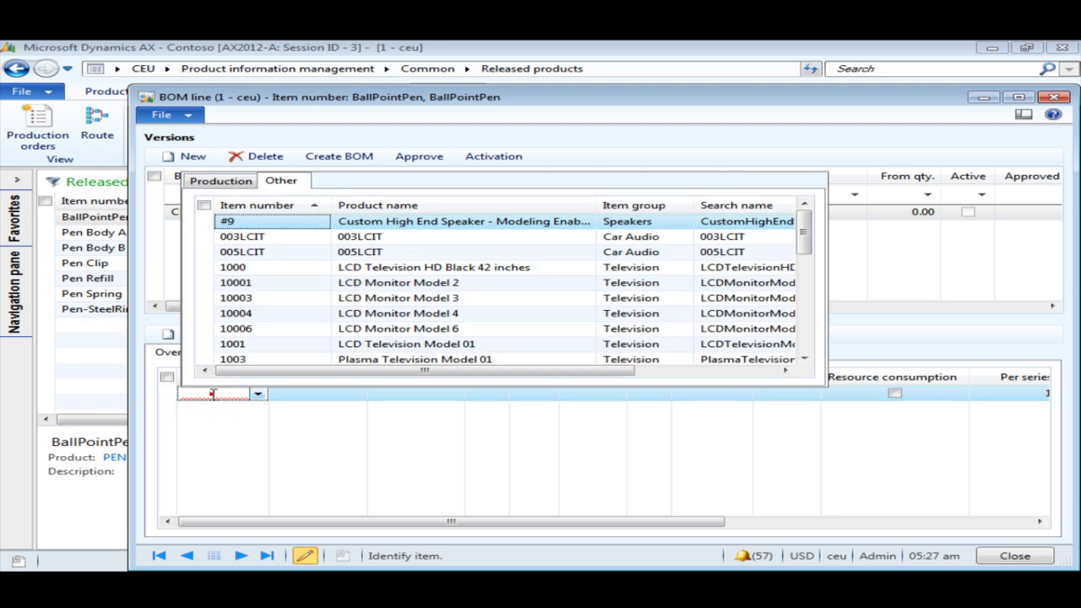
{"action": "left_click", "coordinate": [213, 394]}
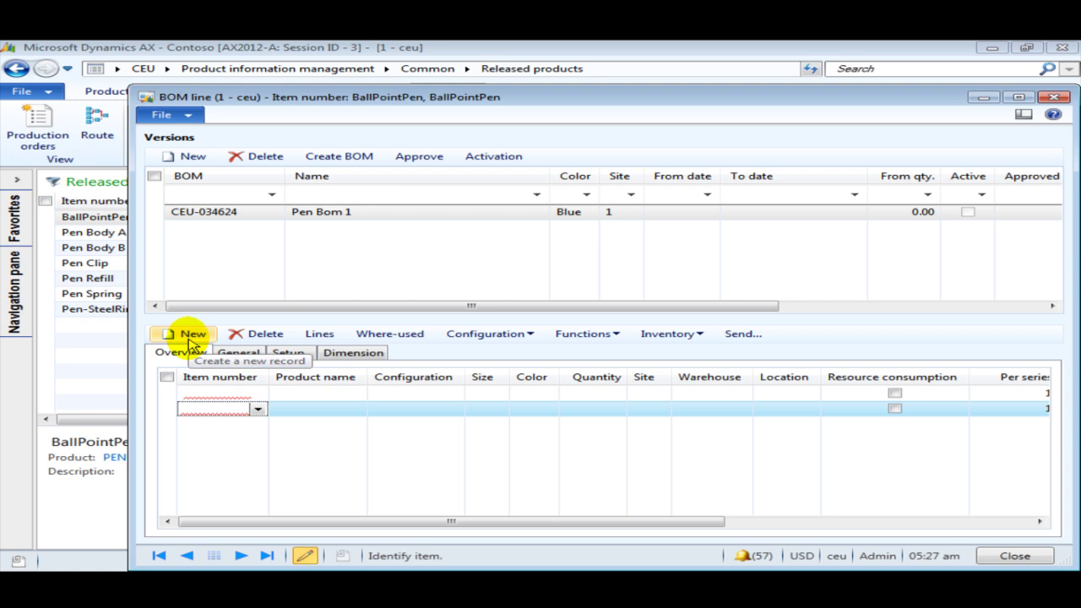
{"action": "left_click", "coordinate": [245, 333]}
Filter the item lookup of the empty BOM line by pen and choose Pen Body A as the component
{"action": "left_click", "coordinate": [221, 395]}
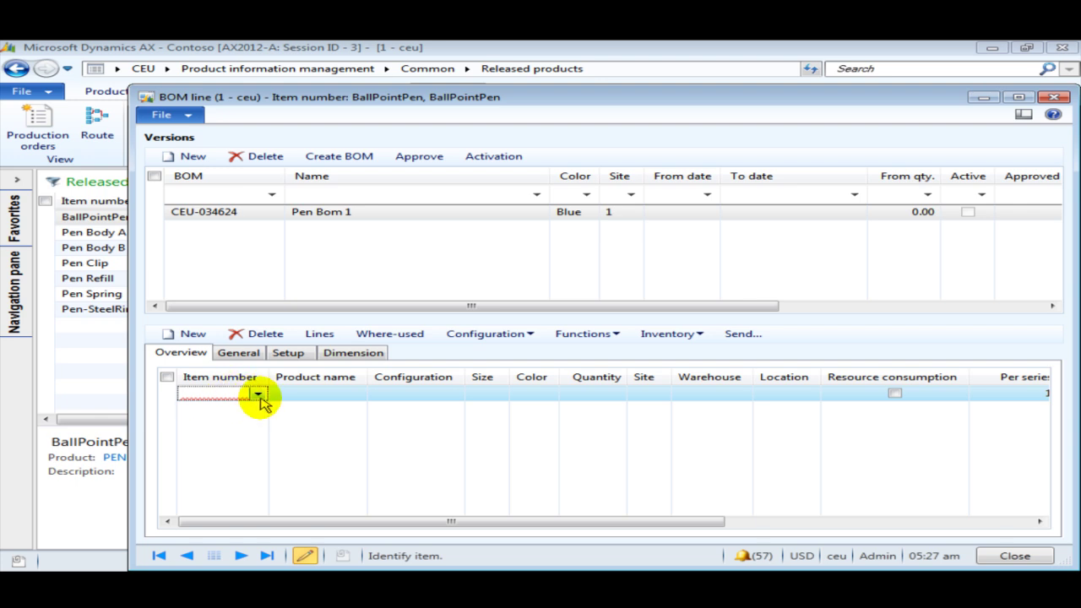
{"action": "left_click", "coordinate": [258, 395]}
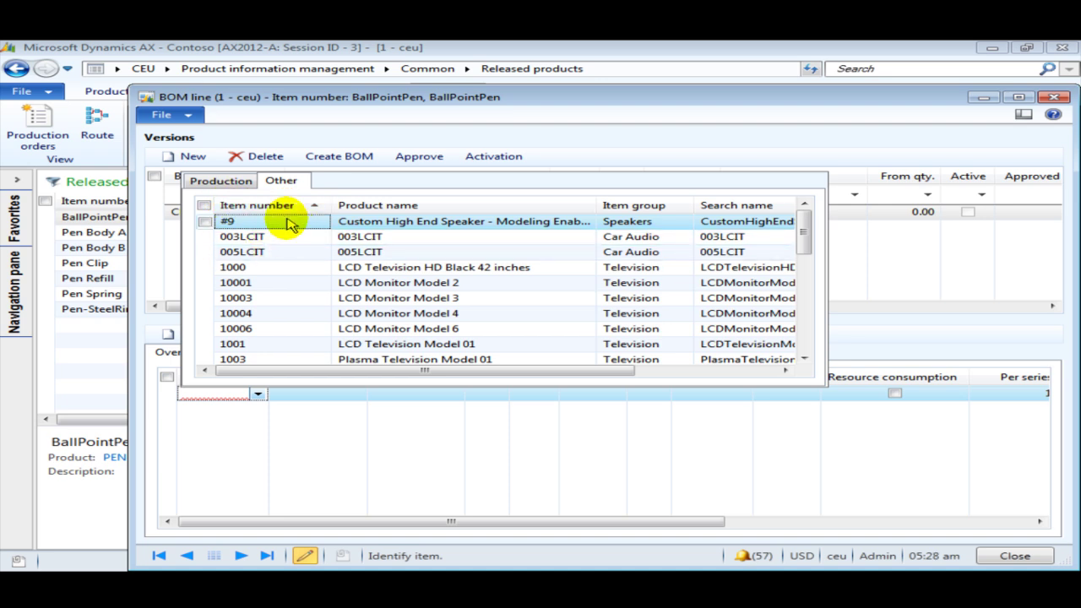
{"action": "right_click", "coordinate": [287, 222]}
{"action": "left_click", "coordinate": [353, 260]}
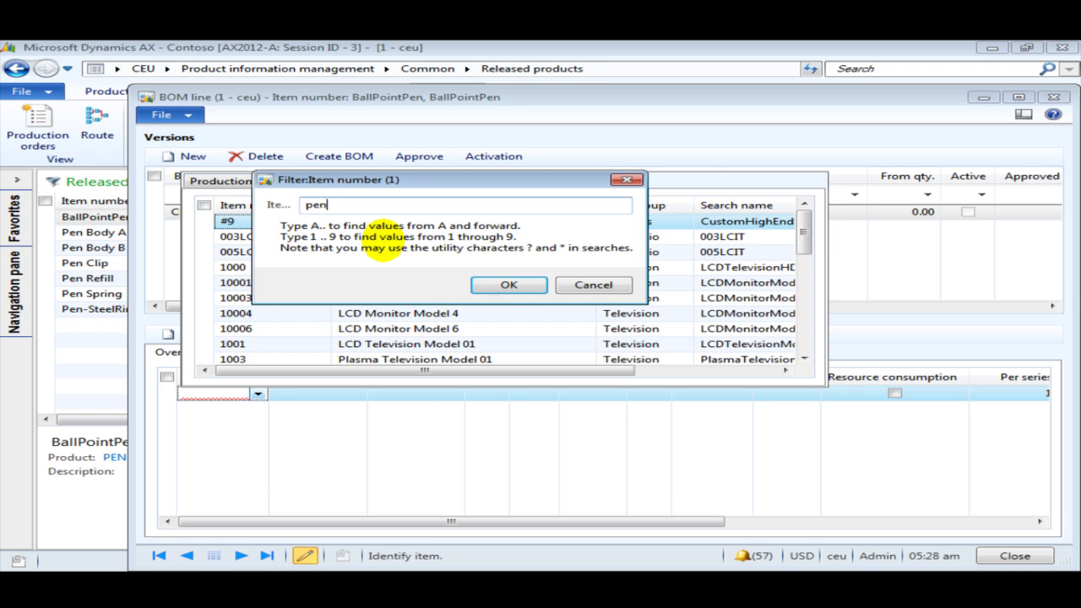
{"action": "key", "text": "Return"}
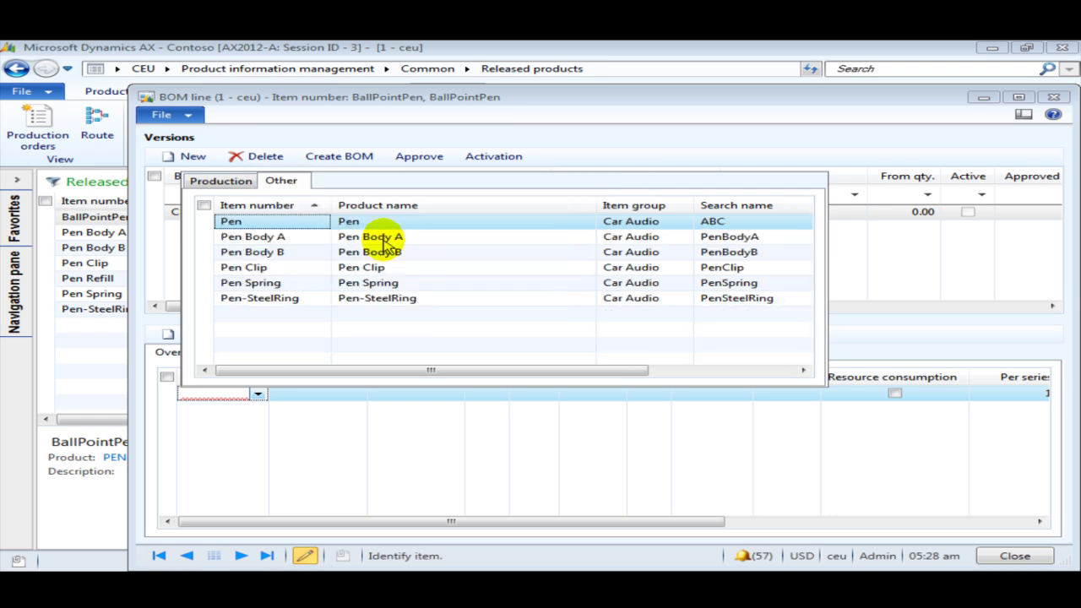
{"action": "left_click", "coordinate": [291, 236]}
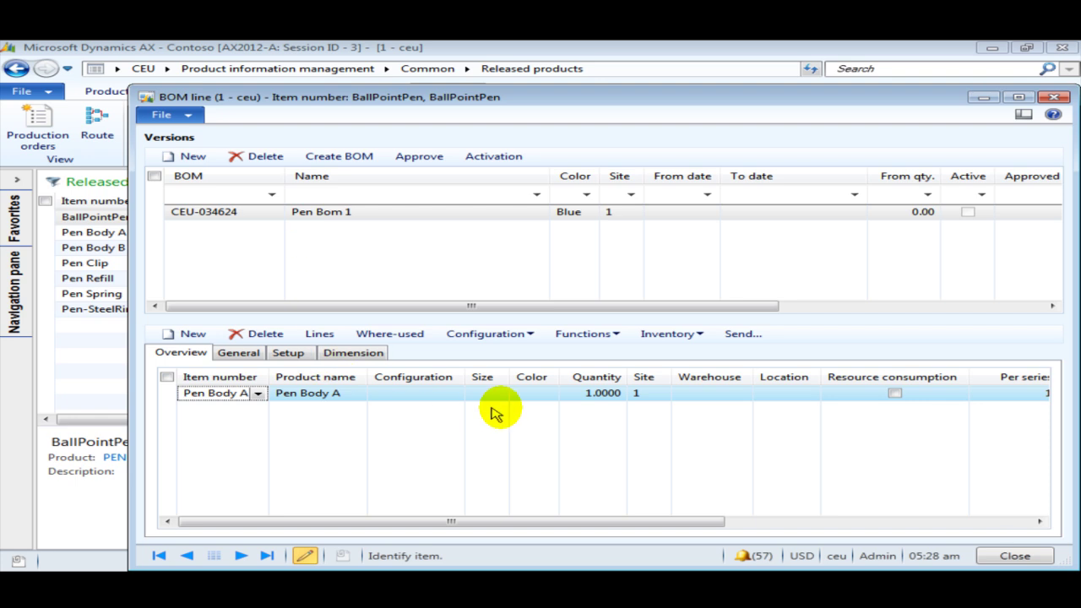
Set the color of the Pen Body A component line to Blue
{"action": "left_click", "coordinate": [447, 392]}
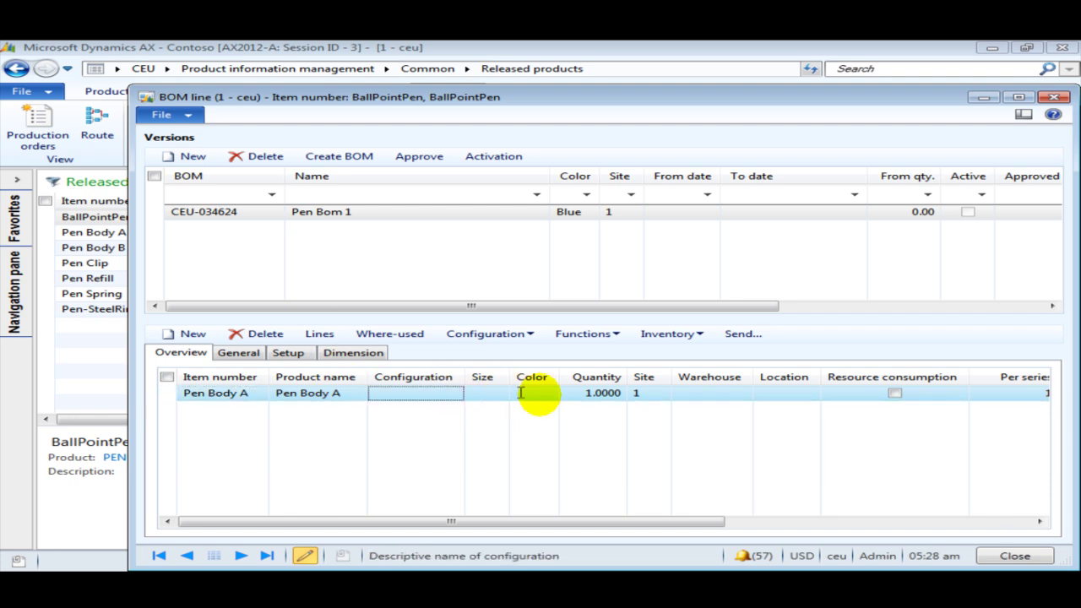
{"action": "left_click", "coordinate": [490, 393]}
{"action": "left_click", "coordinate": [553, 397]}
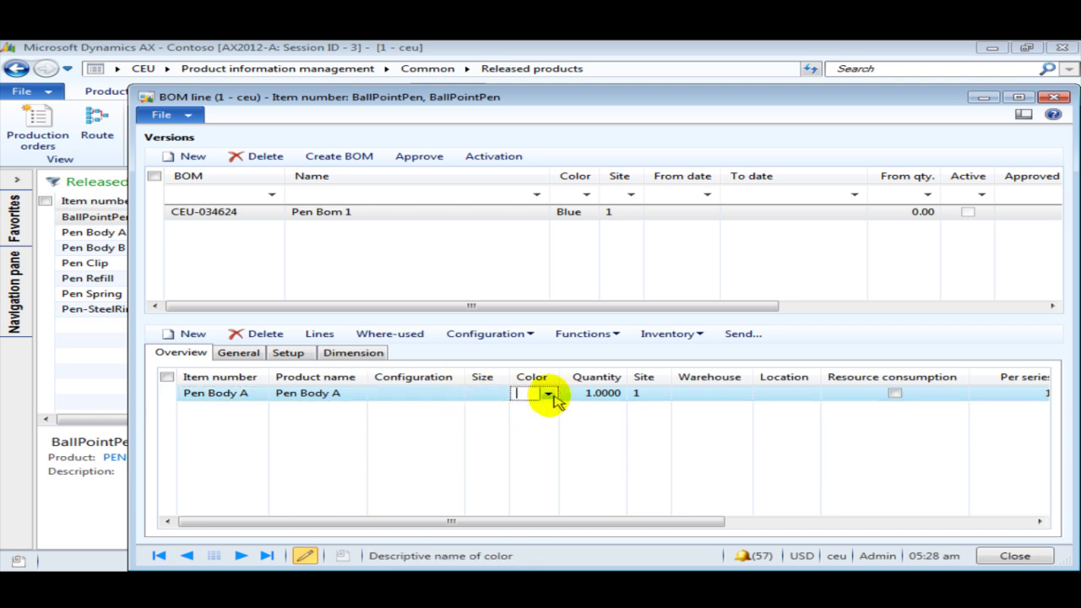
{"action": "left_click", "coordinate": [549, 394]}
{"action": "left_click", "coordinate": [529, 243]}
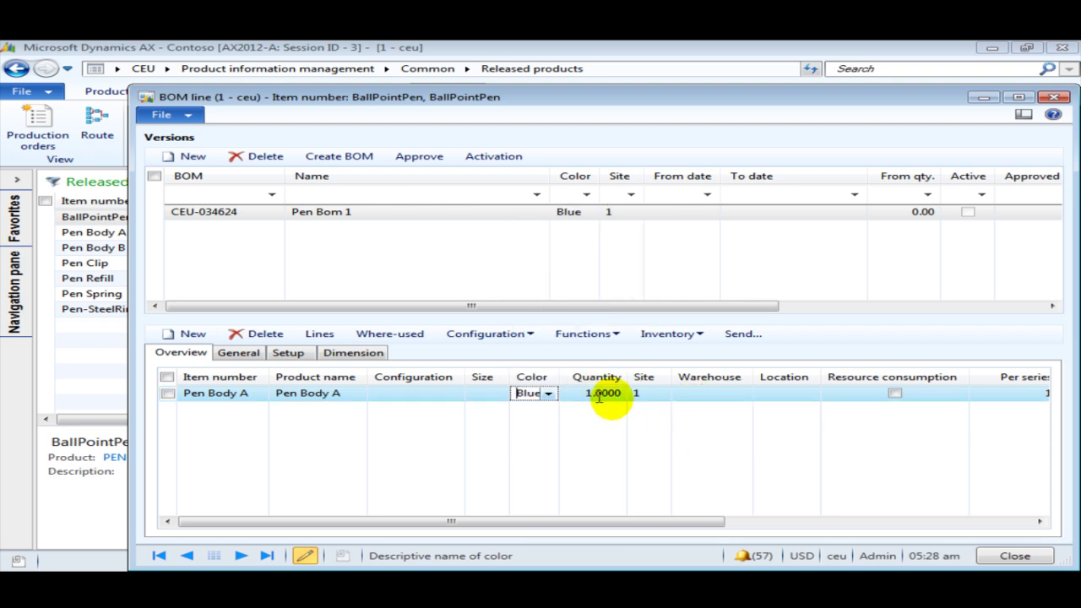
Assign warehouse 11 to the Pen Body A line and review its location and per series fields
{"action": "left_click", "coordinate": [709, 393]}
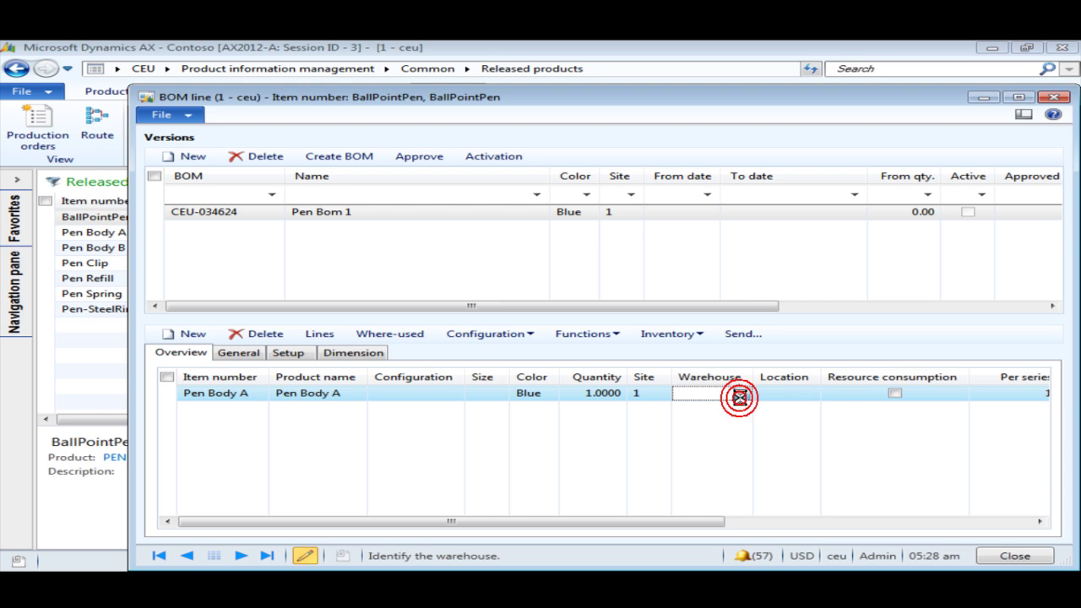
{"action": "left_click", "coordinate": [740, 397]}
{"action": "left_click", "coordinate": [647, 186]}
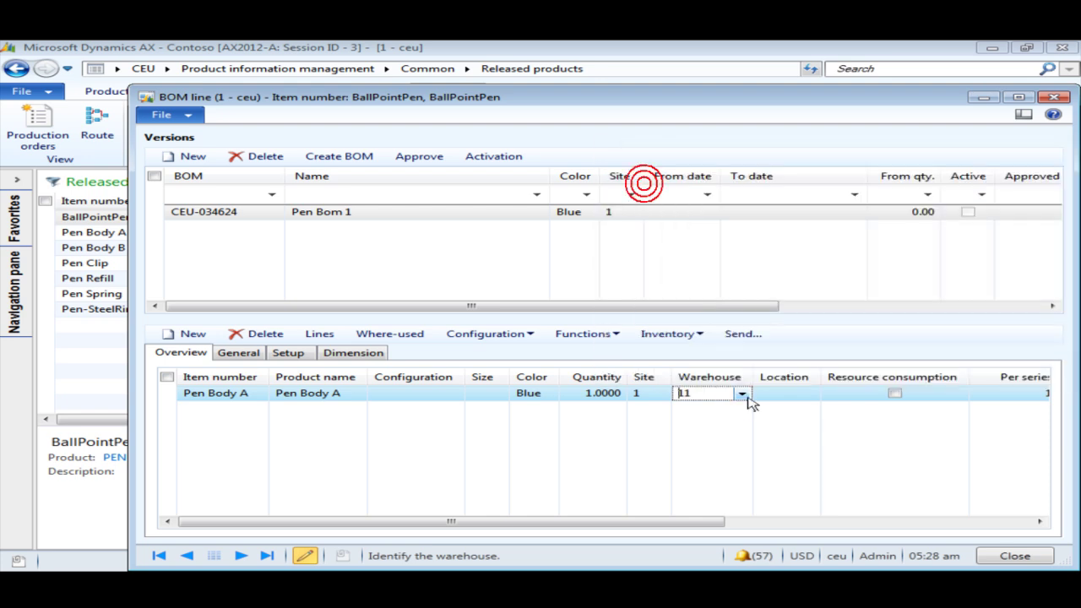
{"action": "left_click", "coordinate": [784, 393]}
{"action": "left_click_drag", "start_coordinate": [712, 522], "coordinate": [959, 513]}
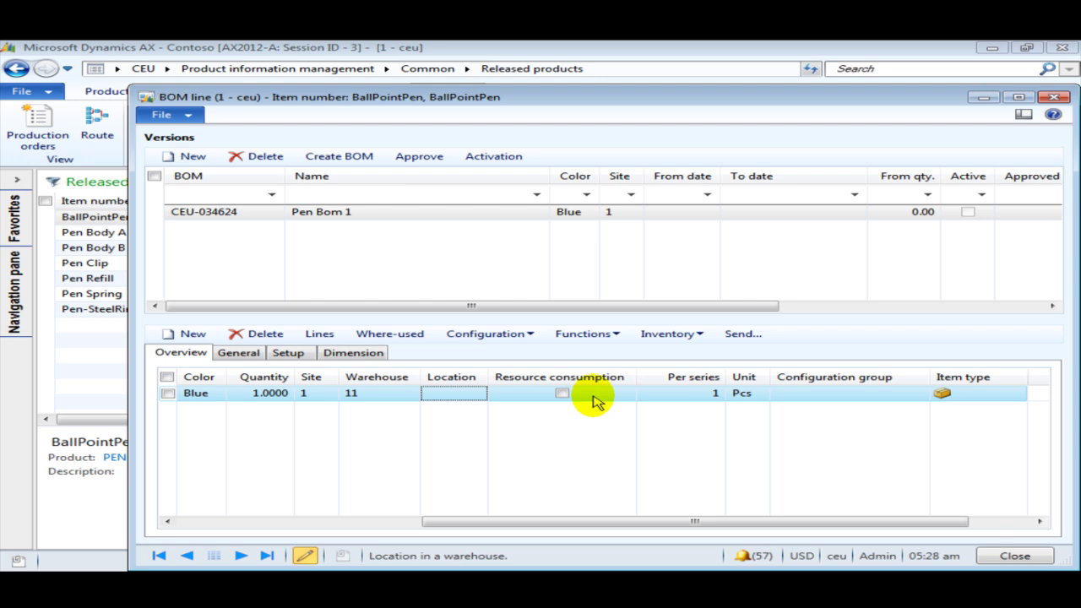
{"action": "left_click", "coordinate": [677, 394]}
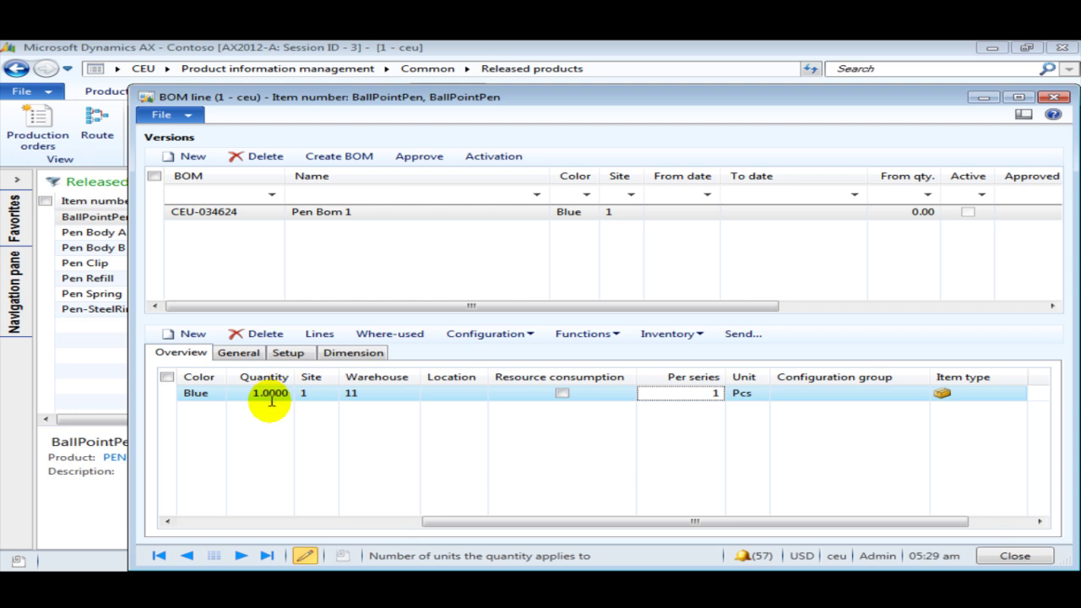
Review the unit, configuration group and general details of the Pen Body A line, including its operation number and validity fields
{"action": "left_click", "coordinate": [744, 393]}
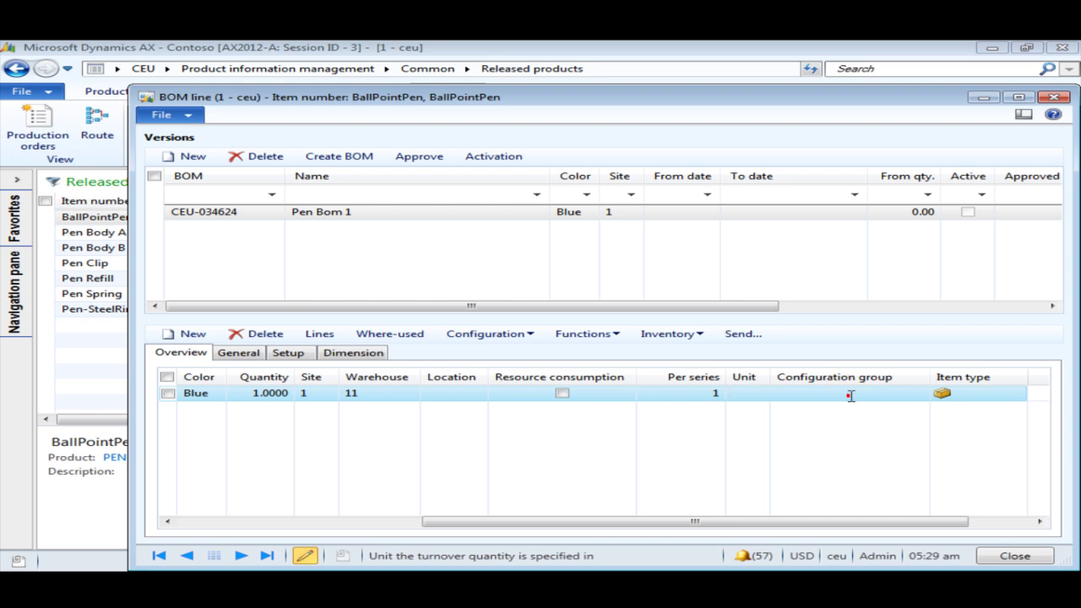
{"action": "left_click", "coordinate": [846, 393]}
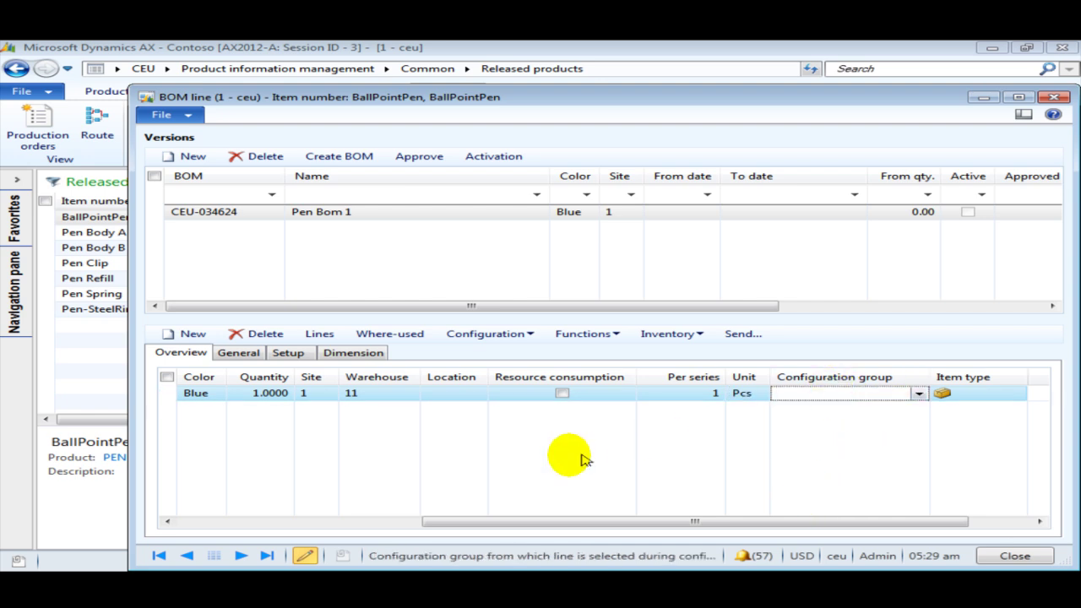
{"action": "left_click", "coordinate": [241, 353]}
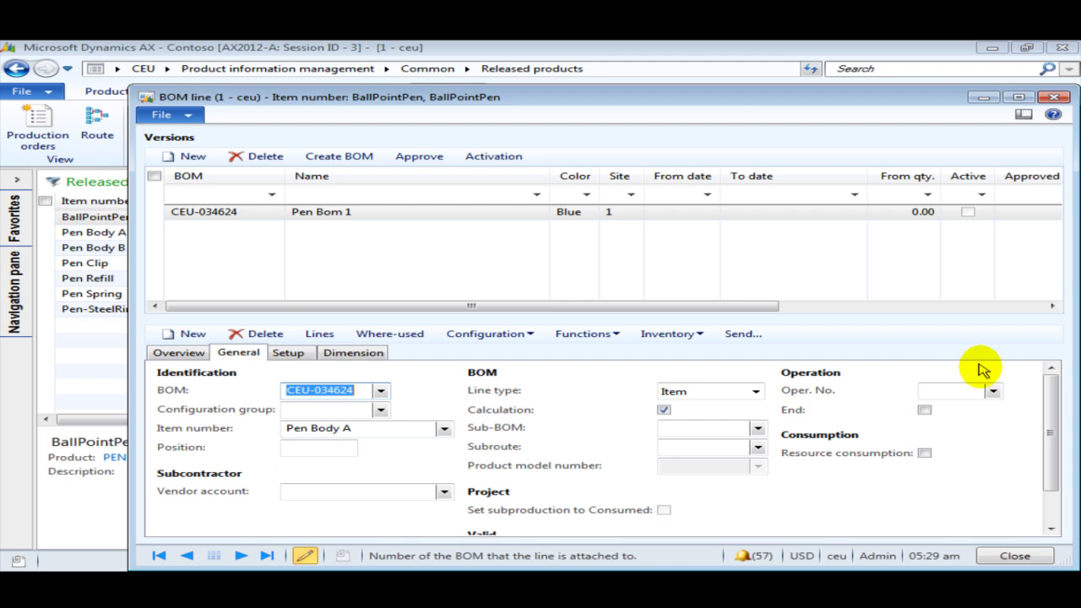
{"action": "left_click", "coordinate": [960, 390]}
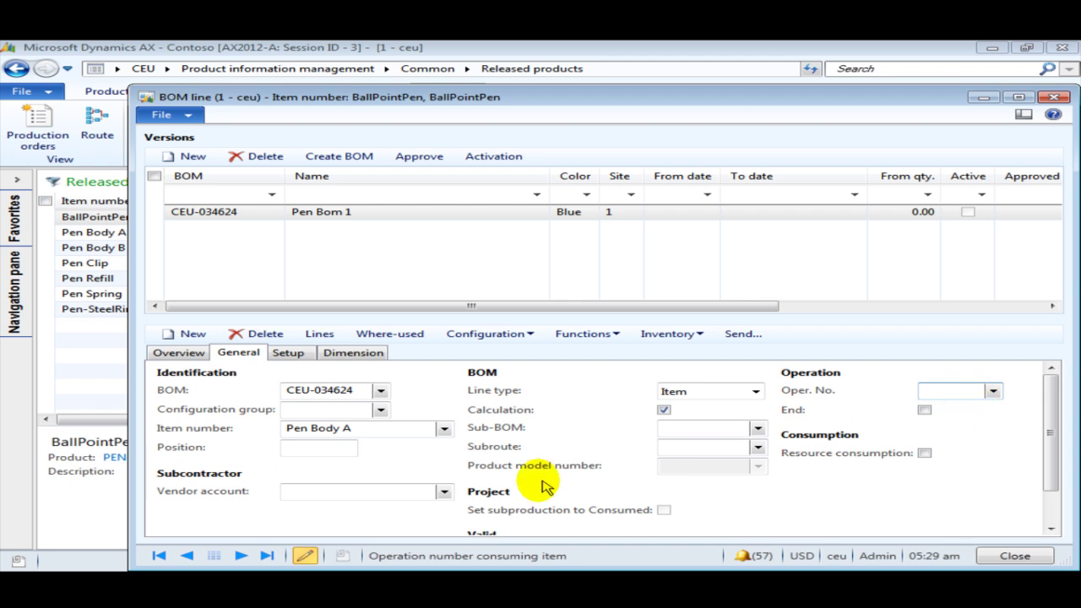
{"action": "scroll", "coordinate": [511, 477], "scroll_direction": "down", "scroll_amount": 1}
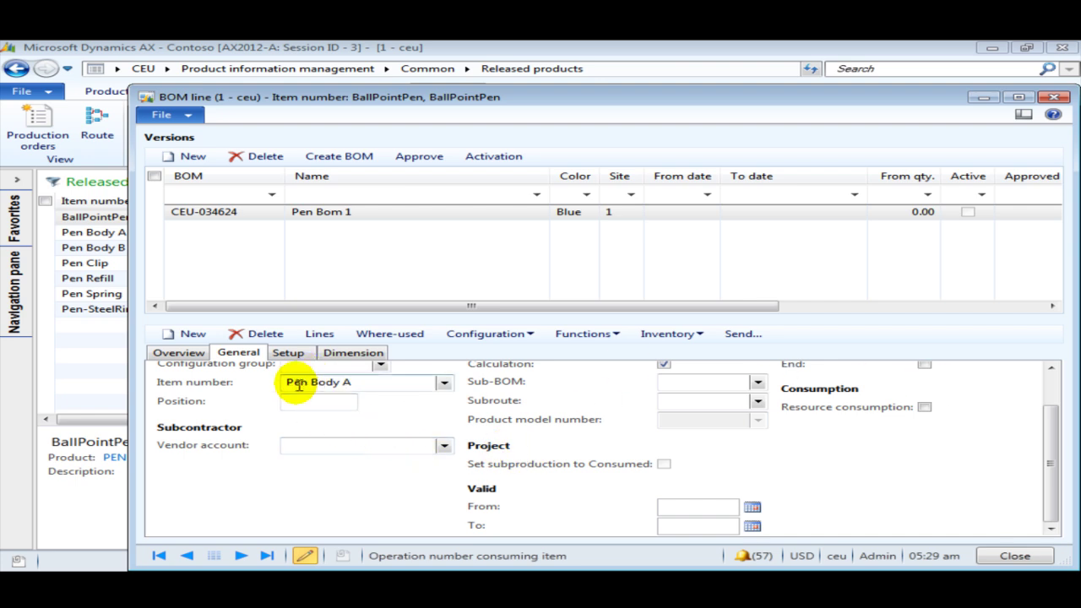
Review the scrap fields and inventory dimensions of the Pen Body A line, and return to the line overview
{"action": "left_click", "coordinate": [288, 353]}
{"action": "left_click", "coordinate": [268, 519]}
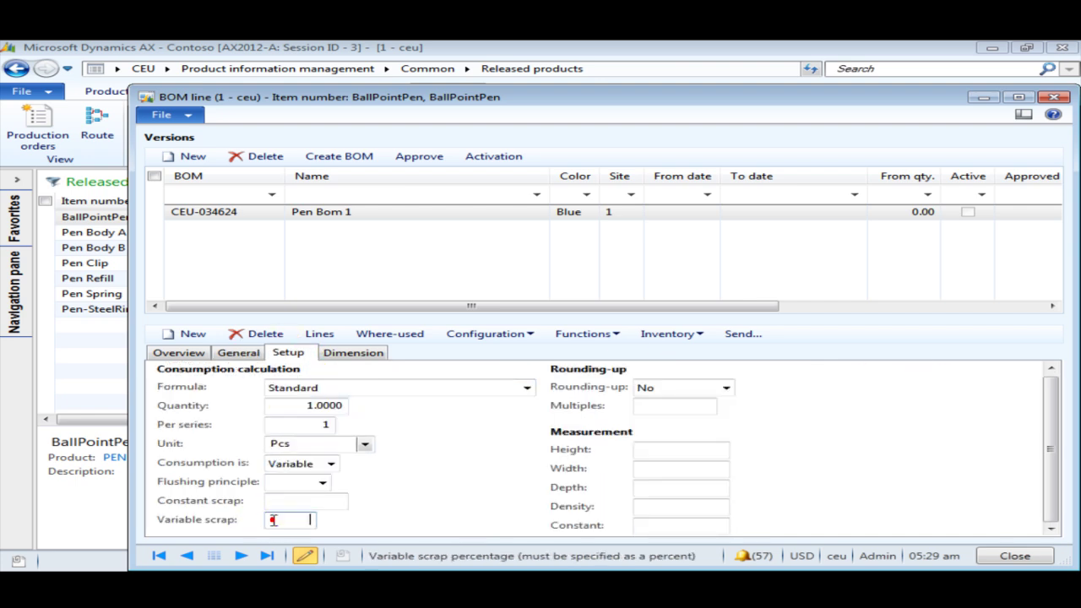
{"action": "left_click", "coordinate": [279, 499]}
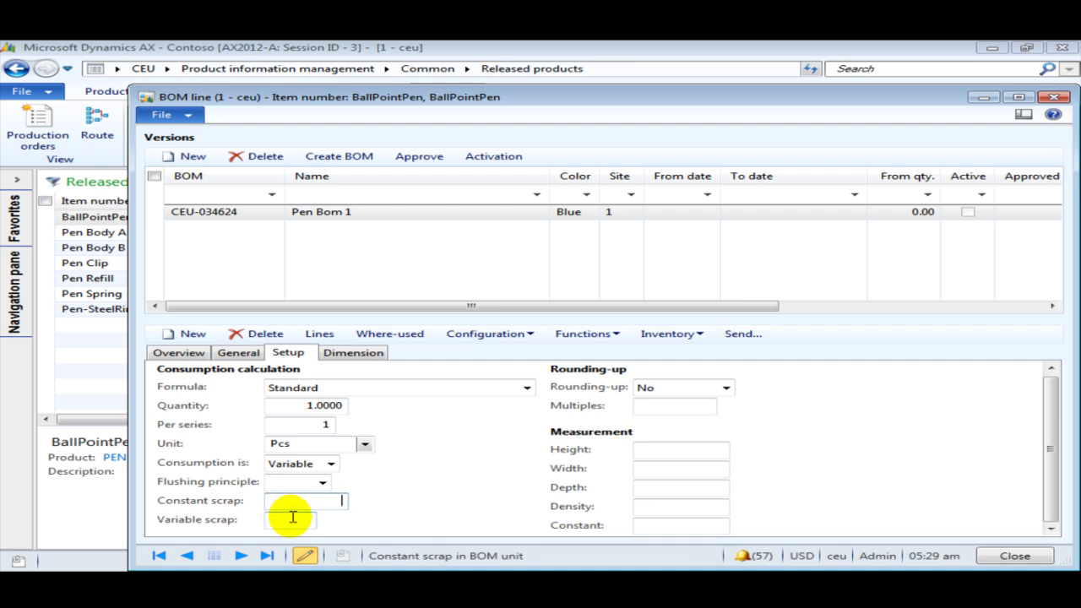
{"action": "left_click", "coordinate": [349, 353]}
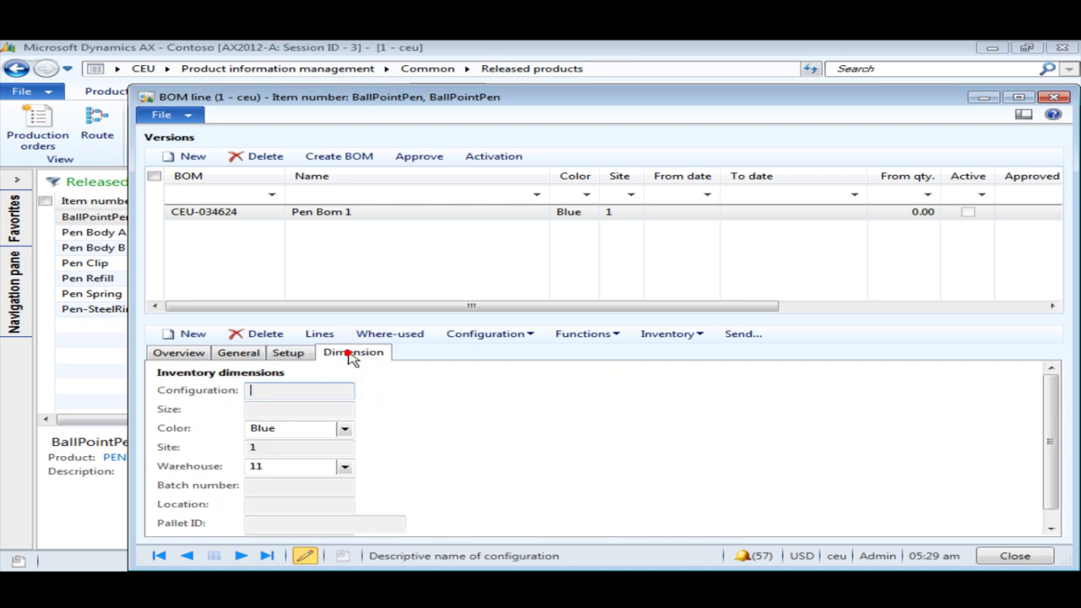
{"action": "left_click", "coordinate": [179, 353]}
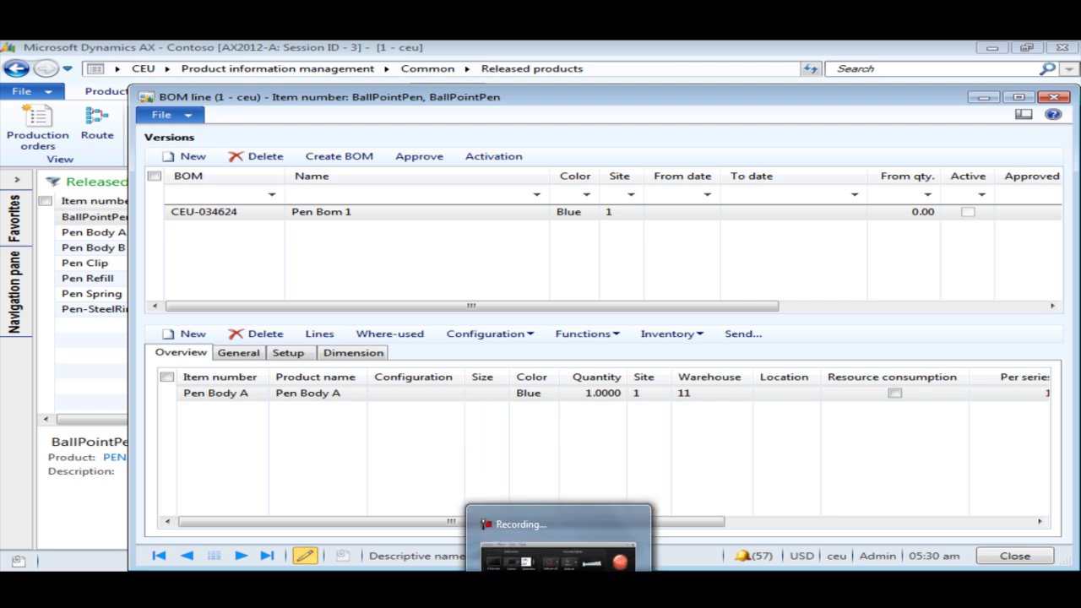
{"action": "left_click", "coordinate": [558, 591]}
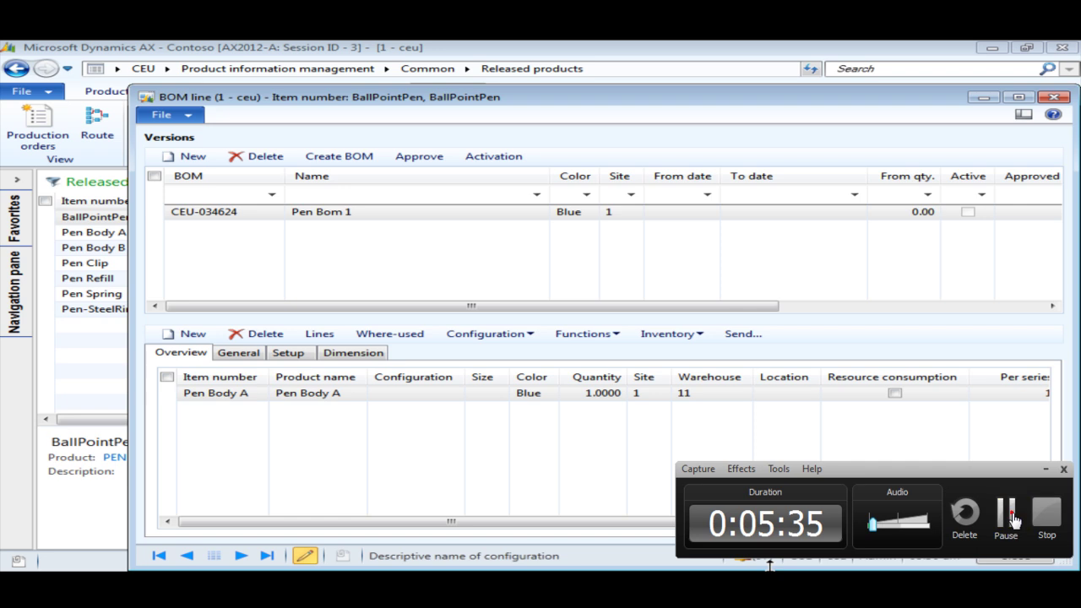
{"action": "left_click", "coordinate": [1013, 516]}
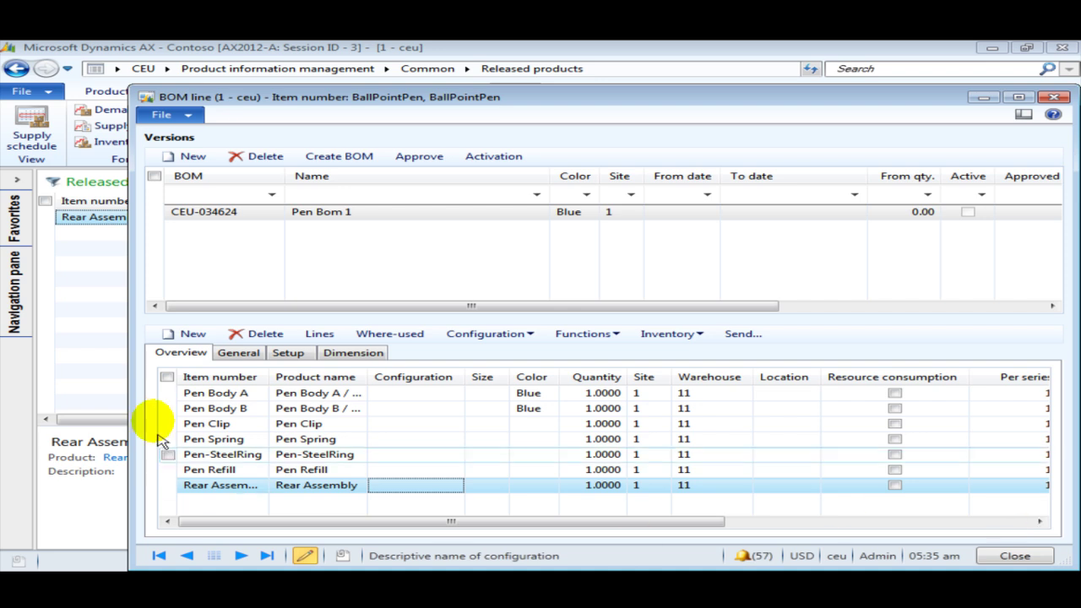
{"action": "mouse_move", "coordinate": [417, 522]}
{"action": "left_mouse_down"}
{"action": "mouse_move", "coordinate": [748, 527]}
{"action": "mouse_move", "coordinate": [425, 528]}
{"action": "left_mouse_up"}
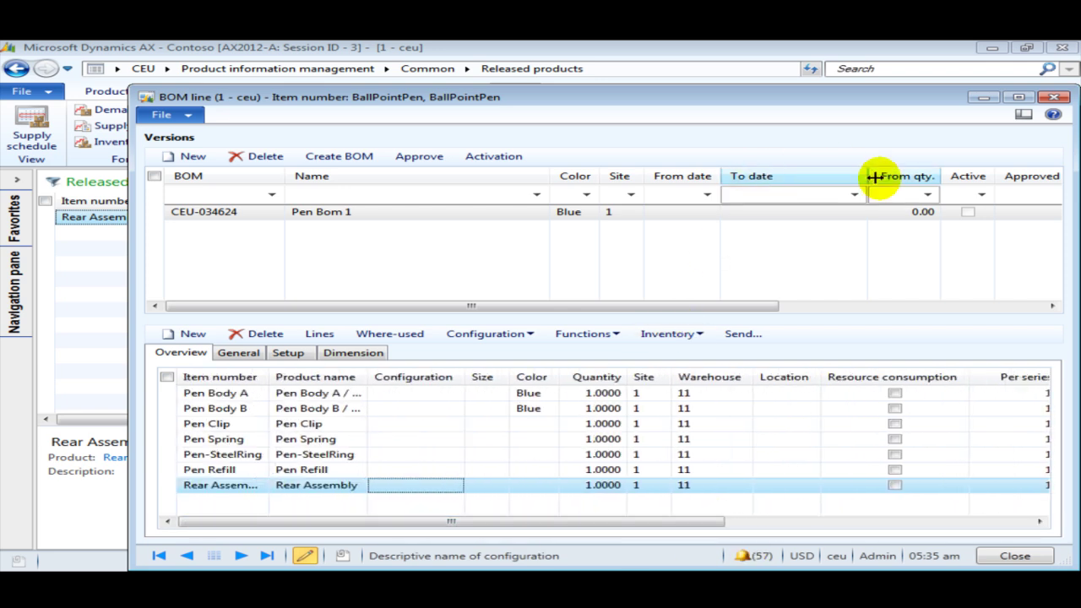
Approve the Pen Bom 1 version together with its bill of materials and activate the version
{"action": "left_click", "coordinate": [425, 159]}
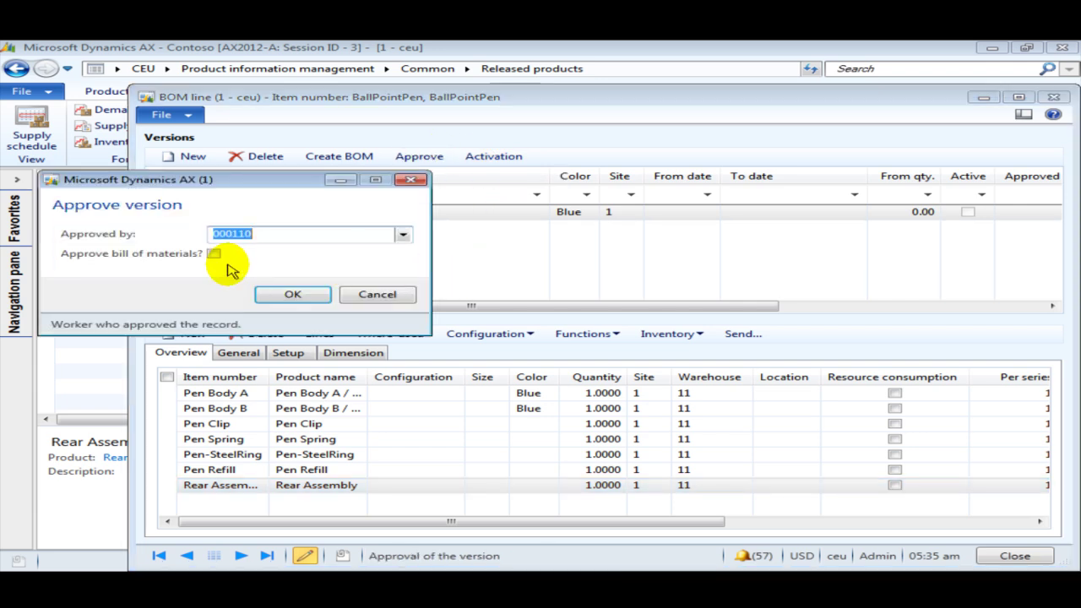
{"action": "left_click", "coordinate": [215, 254]}
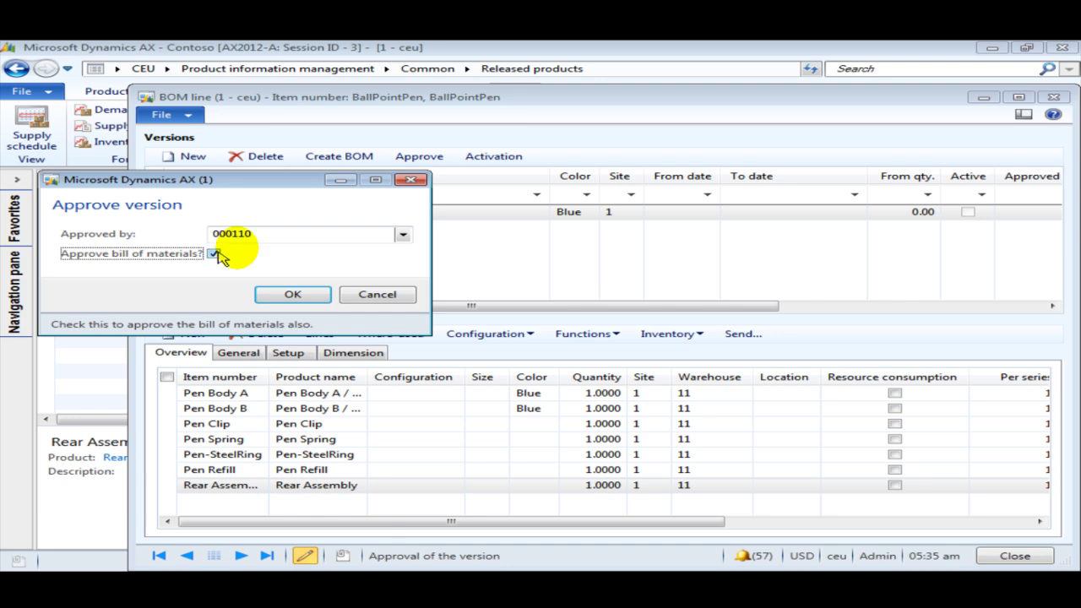
{"action": "left_click", "coordinate": [311, 296]}
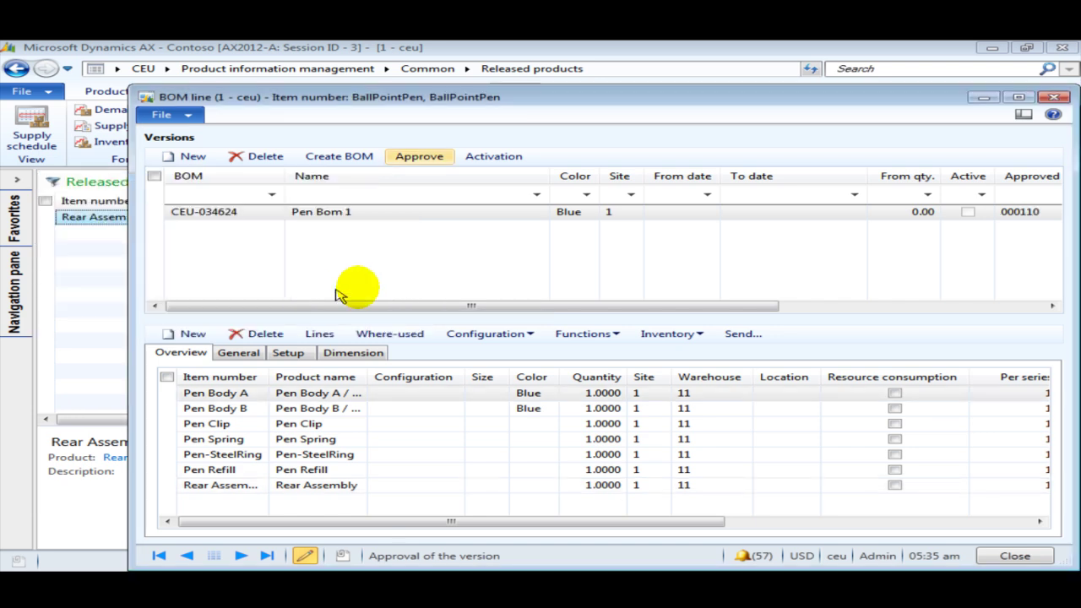
{"action": "left_click", "coordinate": [493, 157]}
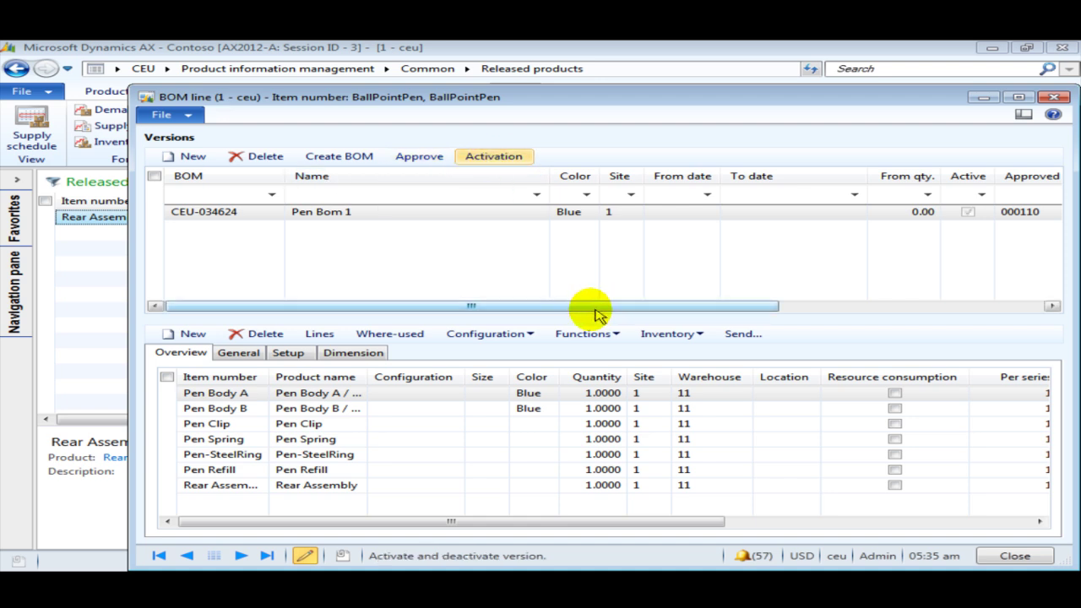
{"action": "left_click", "coordinate": [249, 211]}
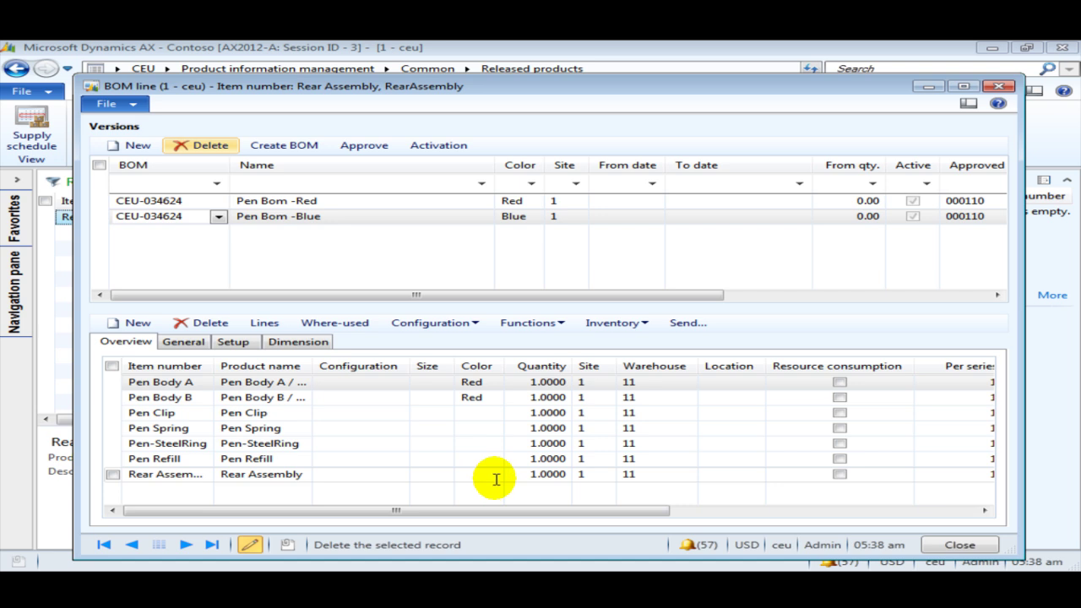
Close the BOM lines and filter the released products by the search name pen
{"action": "left_click", "coordinate": [1013, 91]}
{"action": "left_click", "coordinate": [548, 180]}
{"action": "left_click_drag", "start_coordinate": [452, 179], "coordinate": [429, 174]}
{"action": "type", "text": "pen"}
{"action": "key", "text": "Return"}
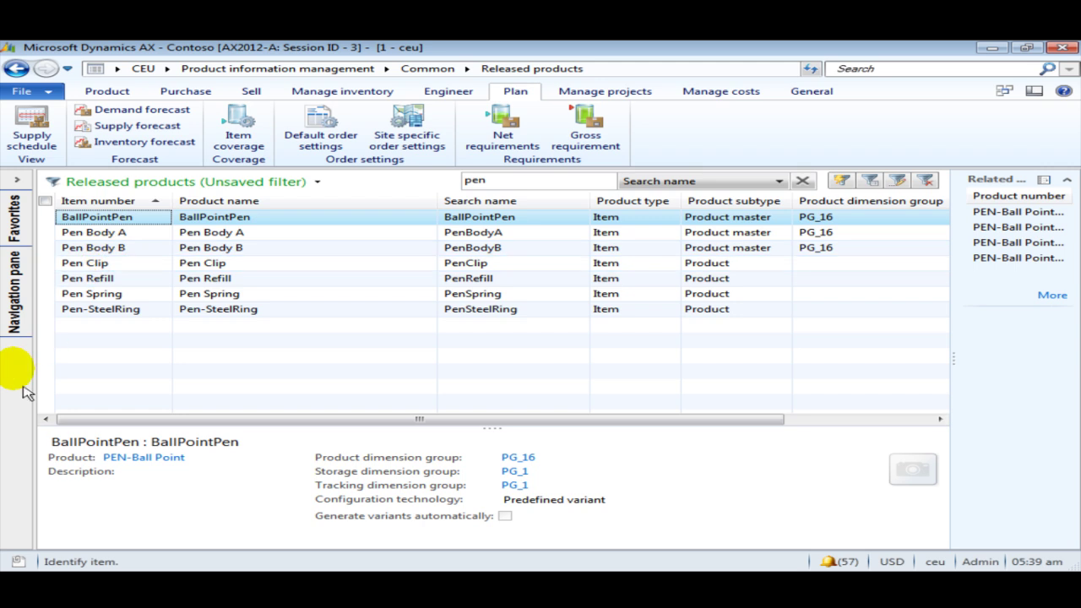
Open the item prices of Pen Body A and add one pending price line of type Cost, removing the surplus line
{"action": "left_click", "coordinate": [149, 233]}
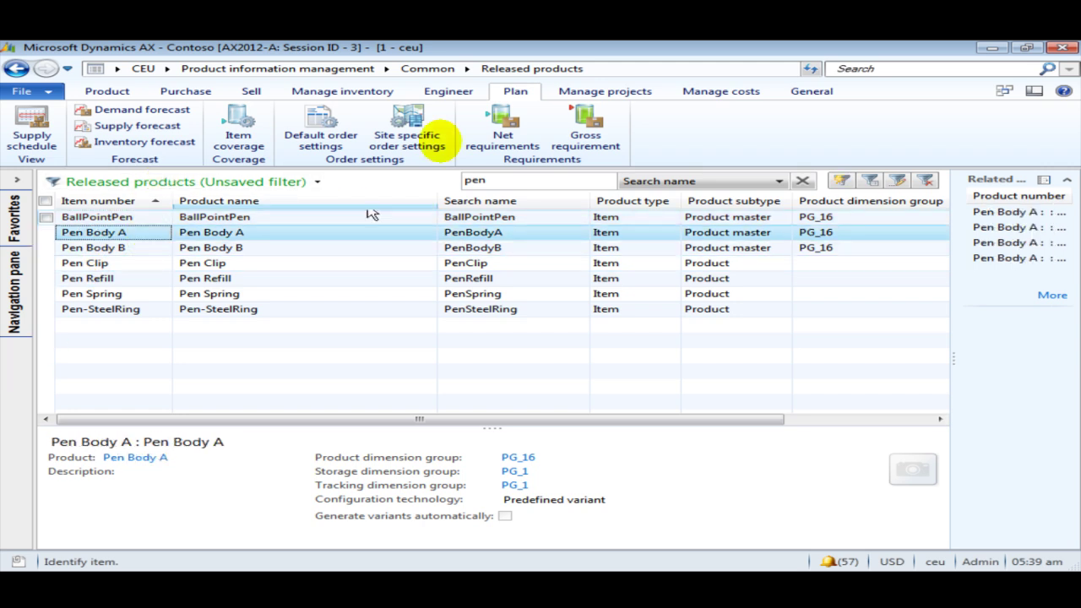
{"action": "left_click", "coordinate": [707, 94]}
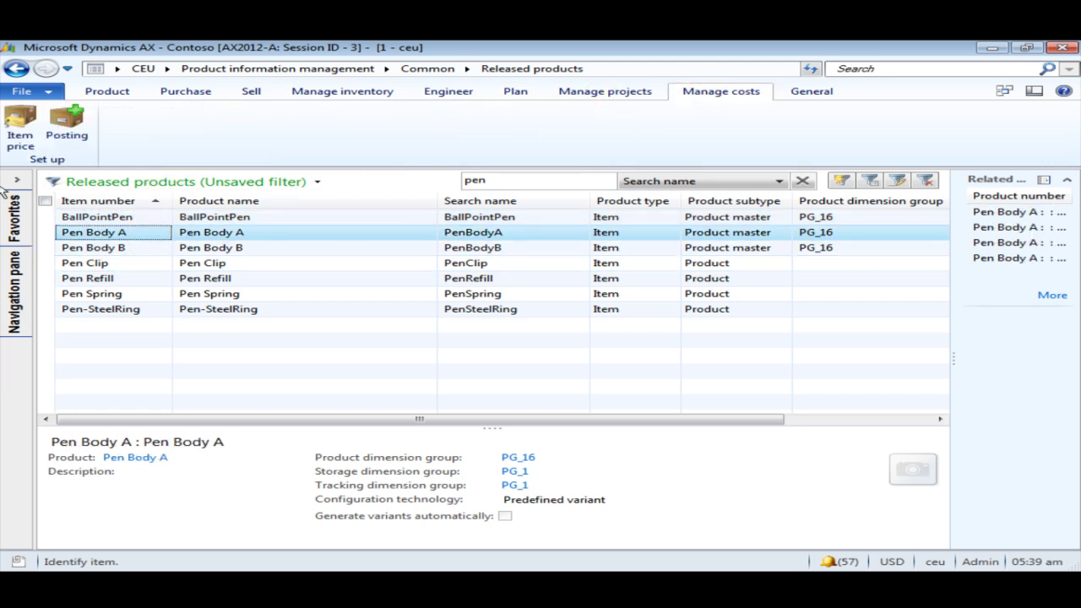
{"action": "left_click", "coordinate": [20, 128]}
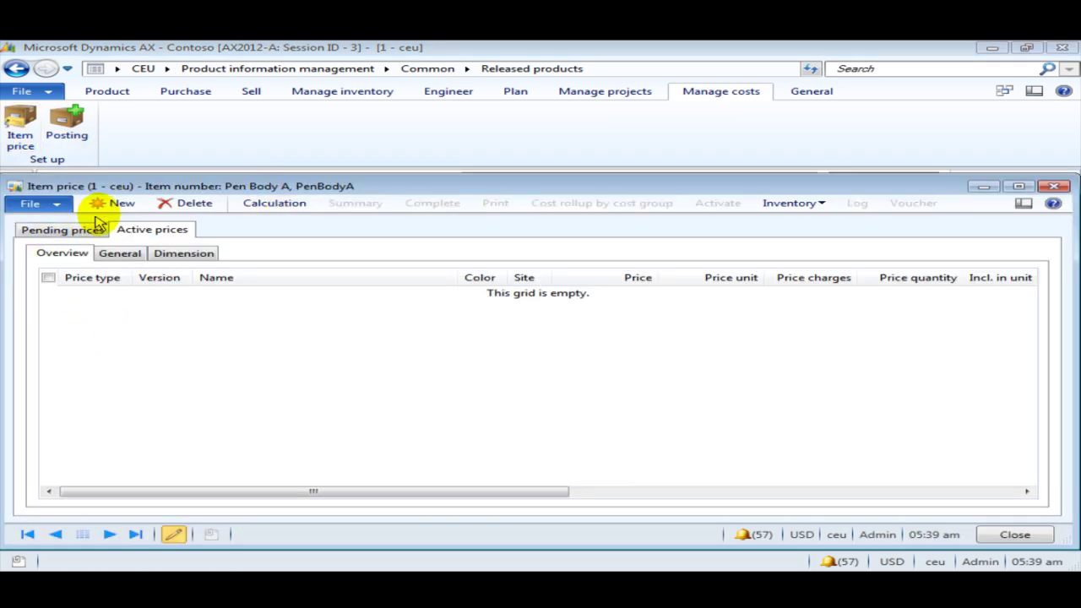
{"action": "left_click", "coordinate": [116, 206]}
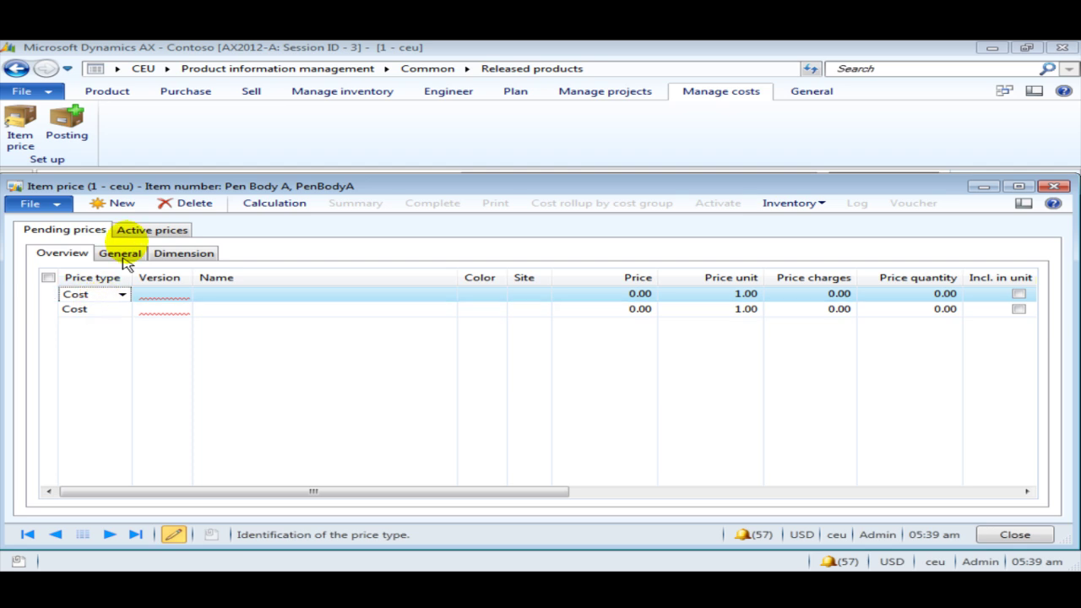
{"action": "left_click", "coordinate": [173, 210]}
Open the costing version setup from the pending price's version field and select the Standard costing version for reference
{"action": "left_click", "coordinate": [152, 294]}
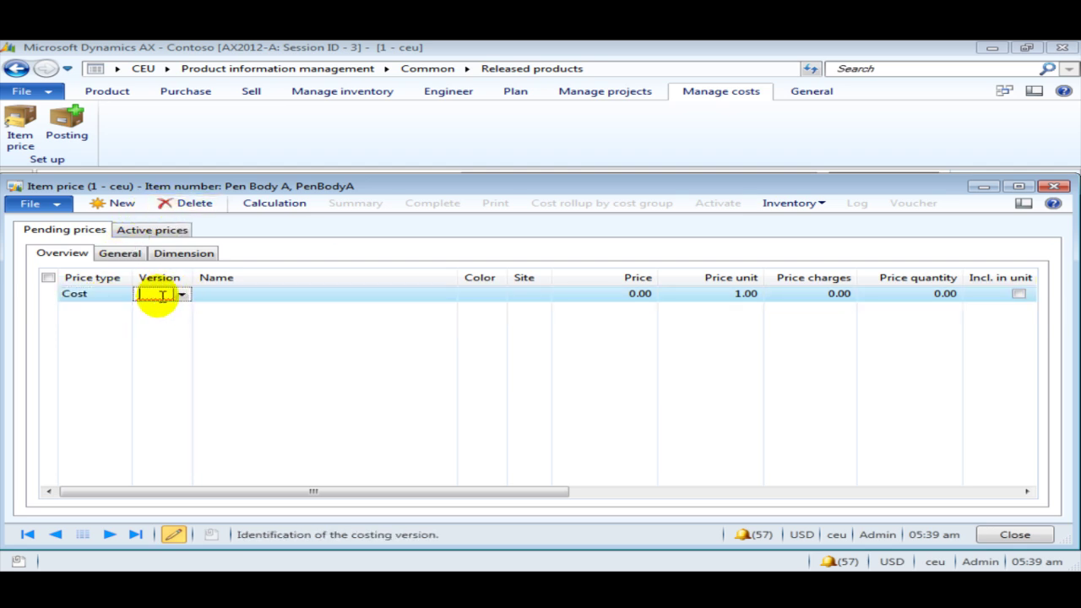
{"action": "right_click", "coordinate": [156, 295]}
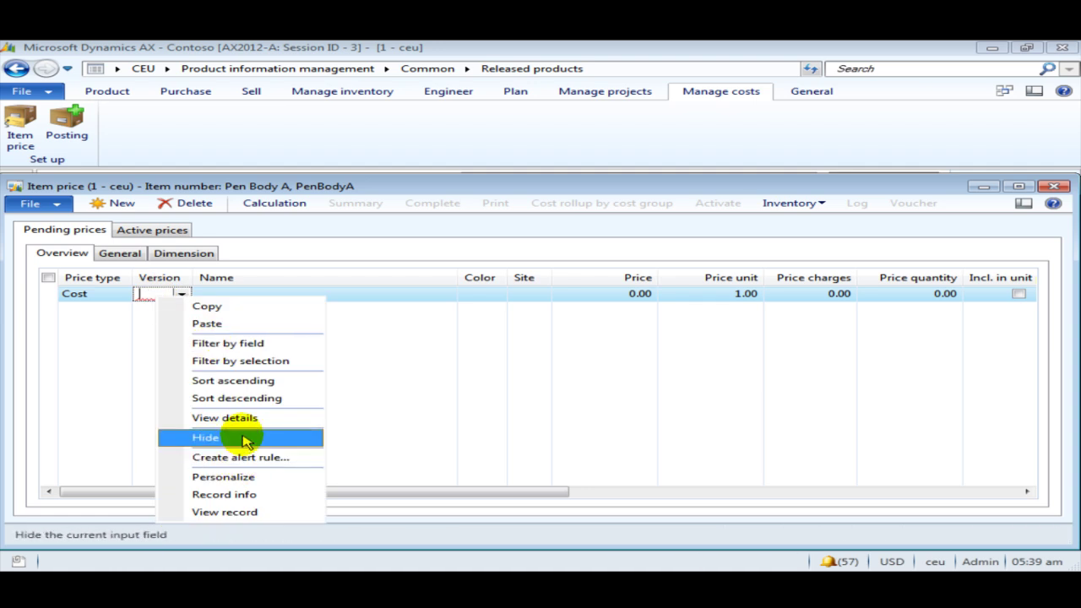
{"action": "left_click", "coordinate": [249, 418]}
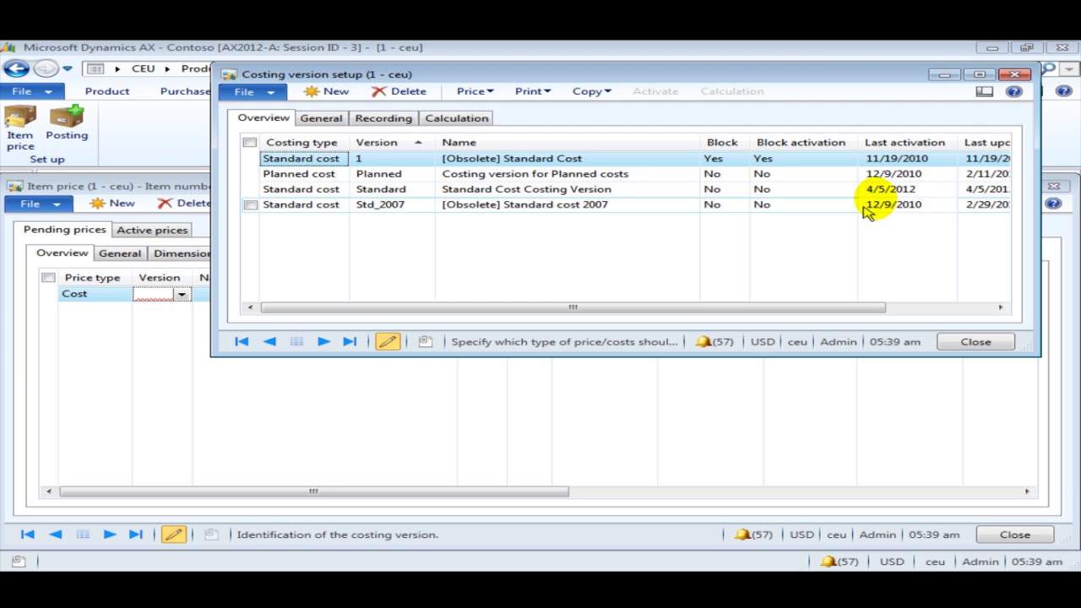
{"action": "left_click", "coordinate": [326, 190]}
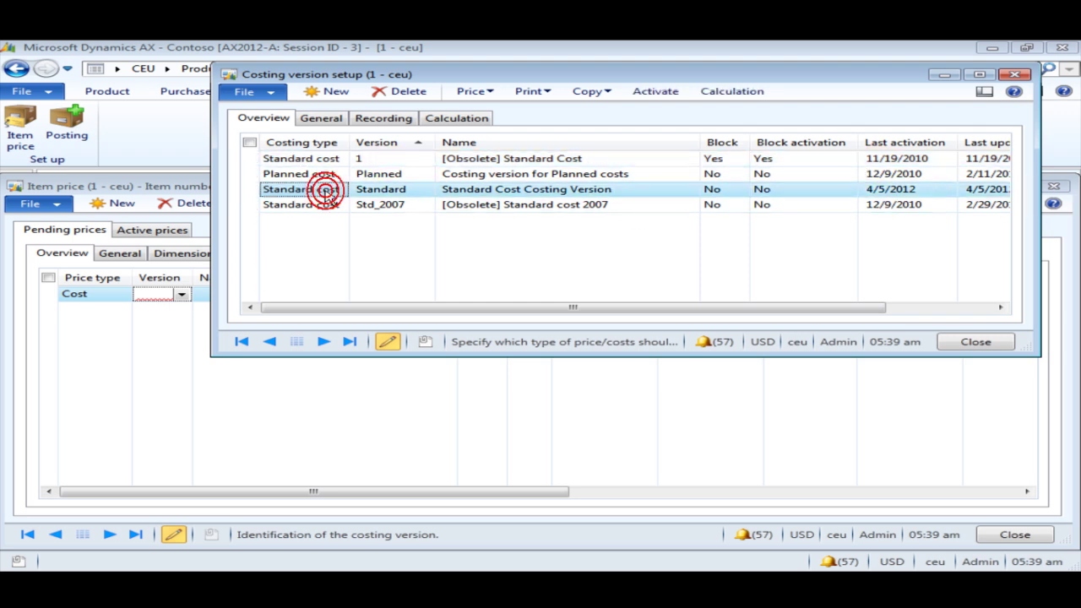
Add a new costing version with the costing type Standard cost and dismiss the warning
{"action": "left_click", "coordinate": [338, 93]}
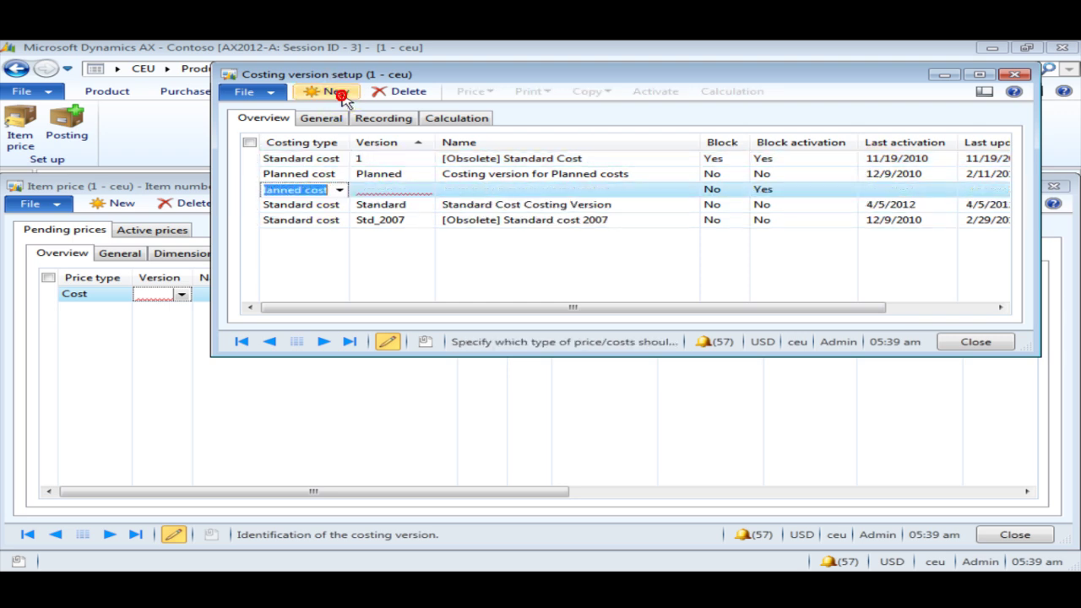
{"action": "left_click", "coordinate": [336, 189]}
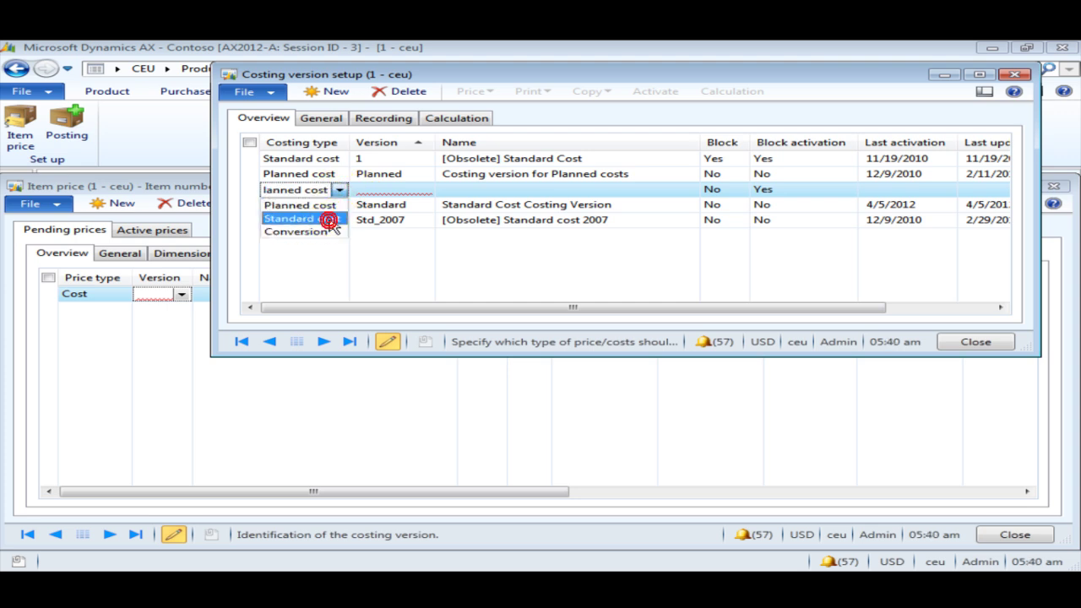
{"action": "left_click", "coordinate": [328, 220]}
{"action": "left_click", "coordinate": [407, 175]}
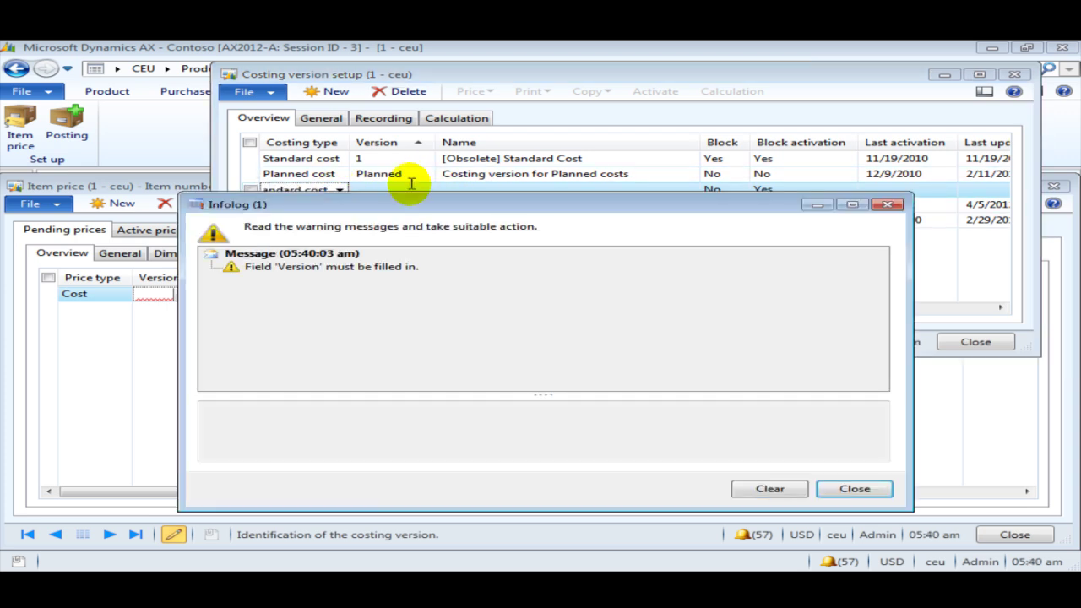
{"action": "left_click", "coordinate": [853, 489]}
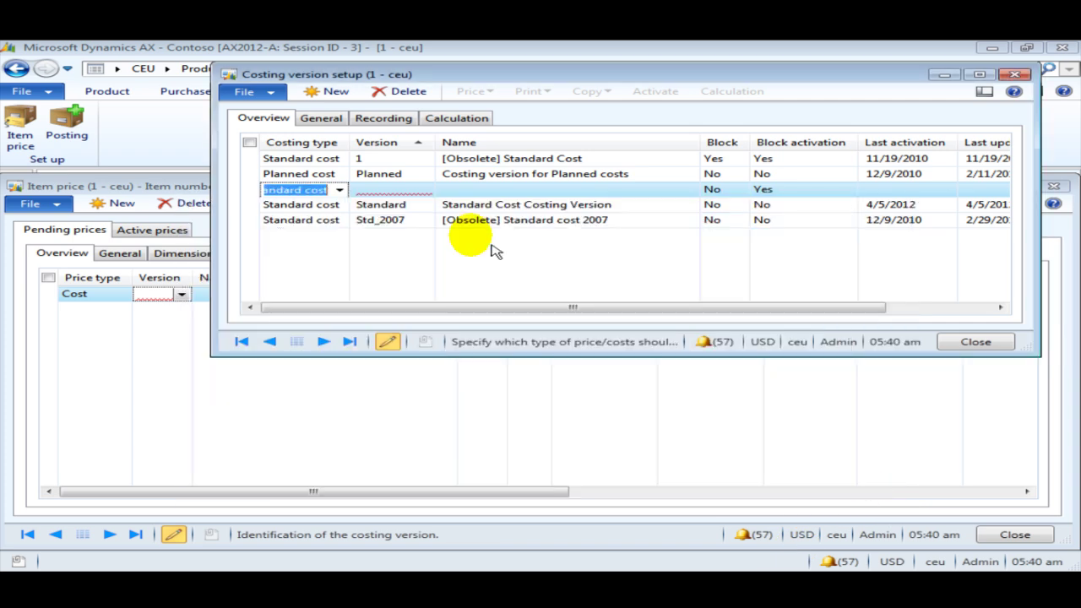
Identify the new costing version as Pen and name it Pen Std Cost
{"action": "left_click", "coordinate": [397, 191]}
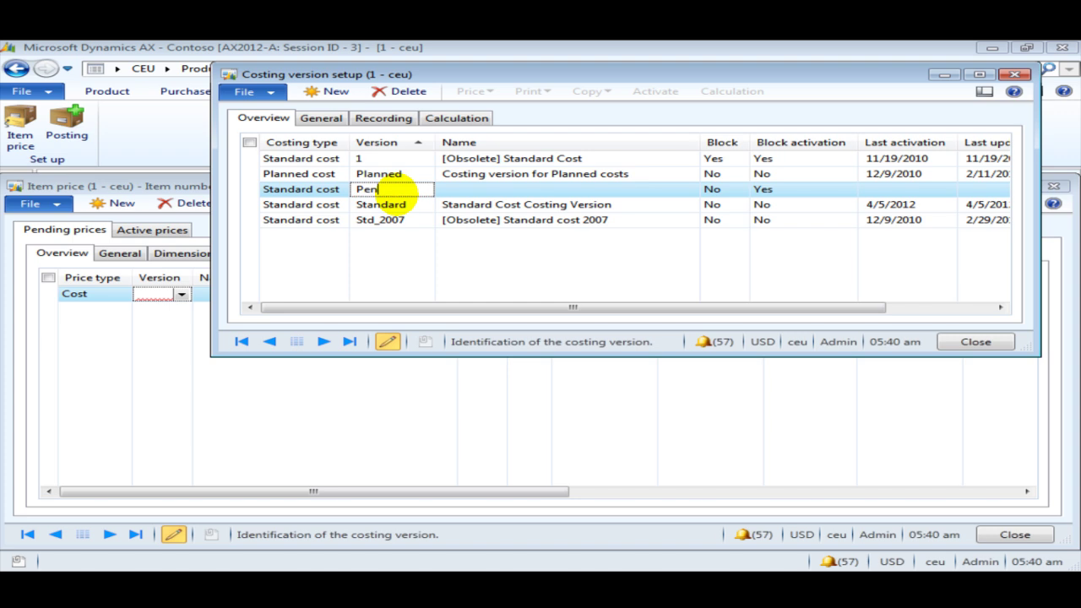
{"action": "type", "text": "Pen"}
{"action": "key", "text": "Tab"}
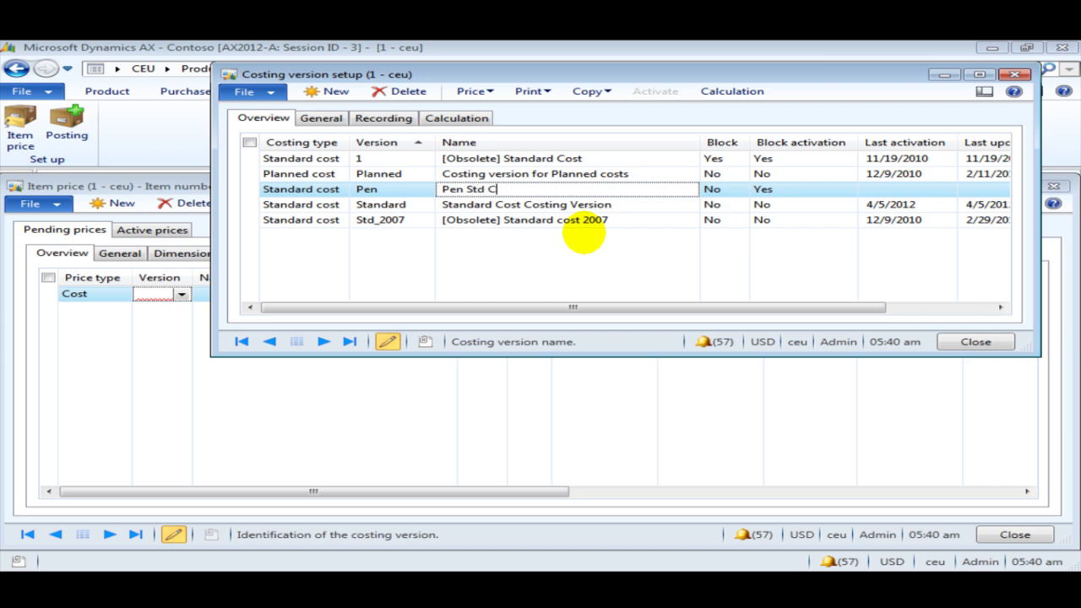
Set Block activation to No for the Pen costing version
{"action": "left_click", "coordinate": [728, 195]}
{"action": "left_click", "coordinate": [786, 189]}
{"action": "left_click", "coordinate": [845, 189]}
{"action": "left_click", "coordinate": [804, 210]}
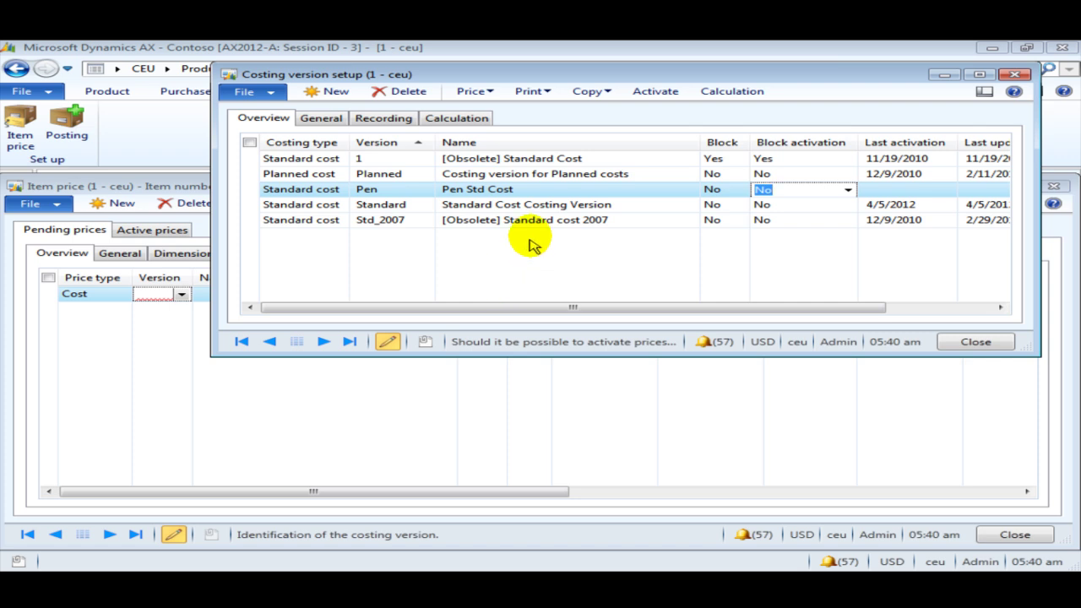
Review the Pen costing version's allowed price types and its BOM calculation settings
{"action": "left_click", "coordinate": [513, 219]}
{"action": "left_click", "coordinate": [514, 204]}
{"action": "left_click", "coordinate": [510, 190]}
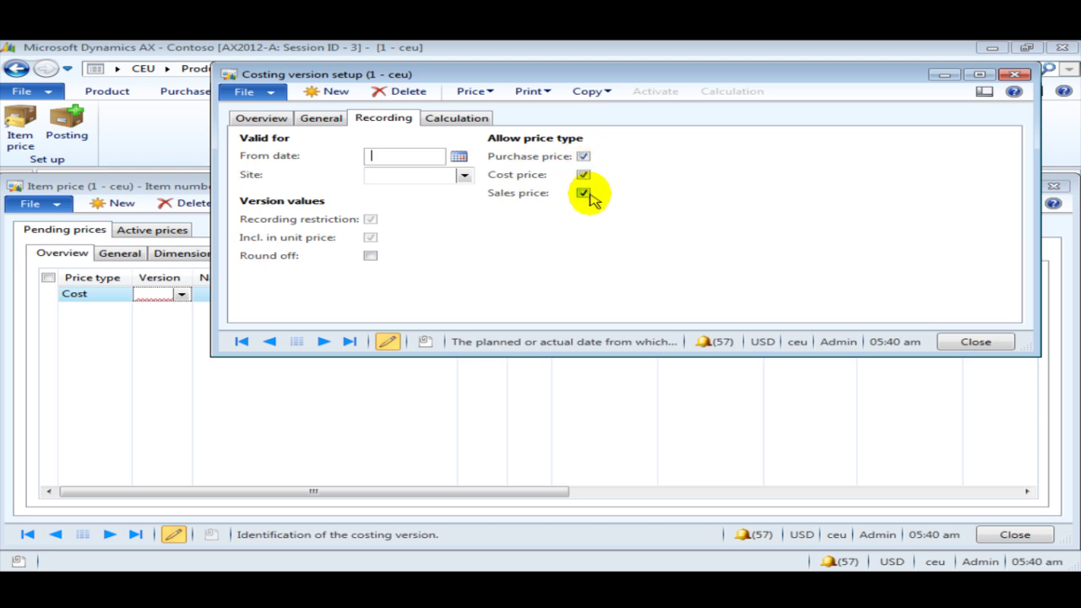
{"action": "left_click", "coordinate": [480, 117]}
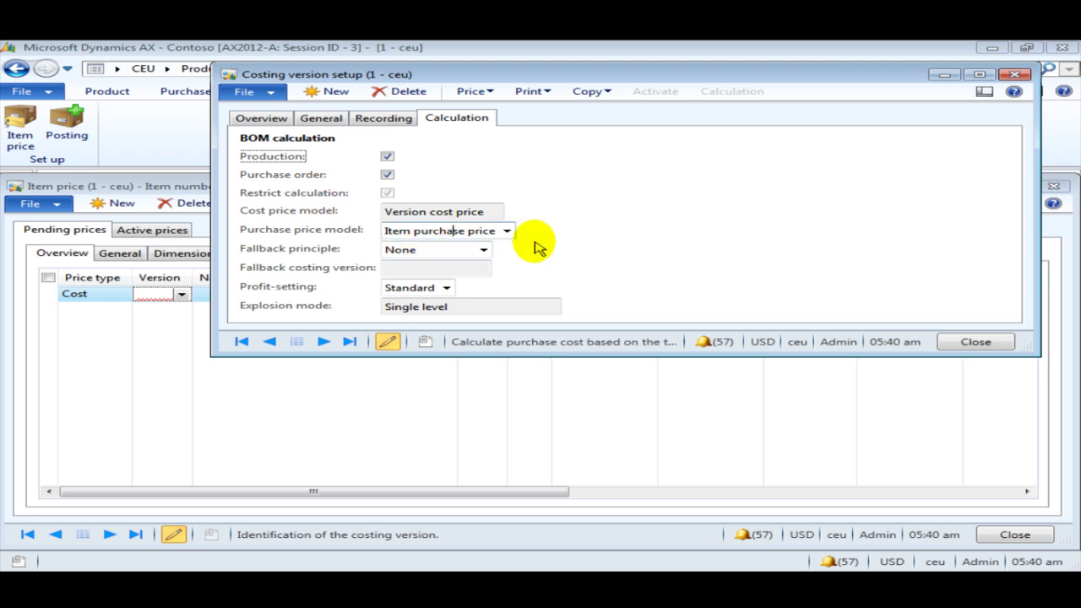
Choose Item purchase price as the Pen costing version's purchase price model, check its profit-setting, and return to the item prices
{"action": "left_click", "coordinate": [509, 232]}
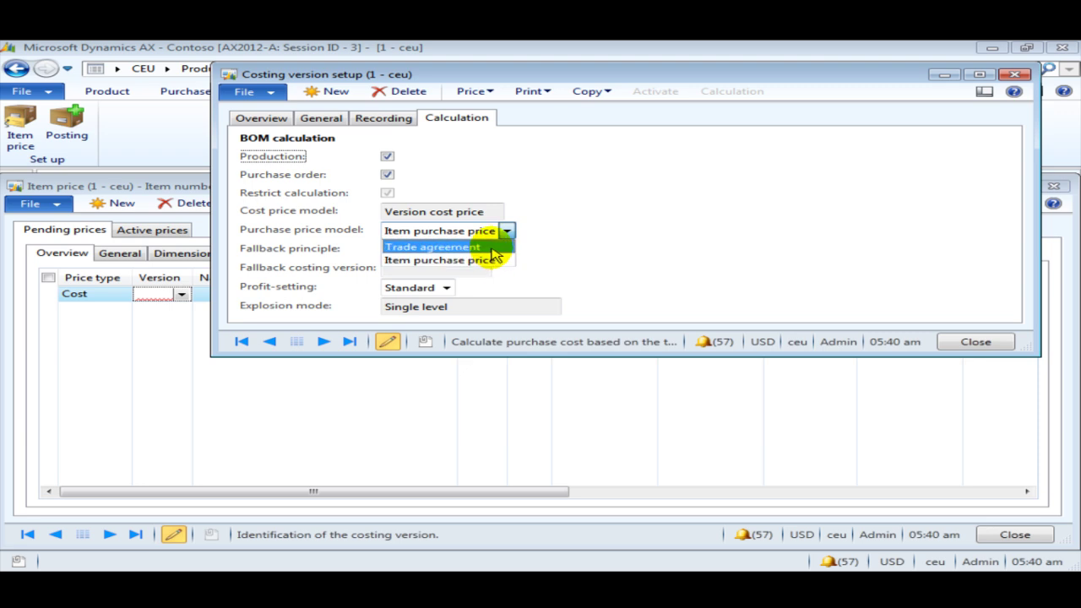
{"action": "left_click", "coordinate": [494, 259]}
{"action": "left_click", "coordinate": [415, 287]}
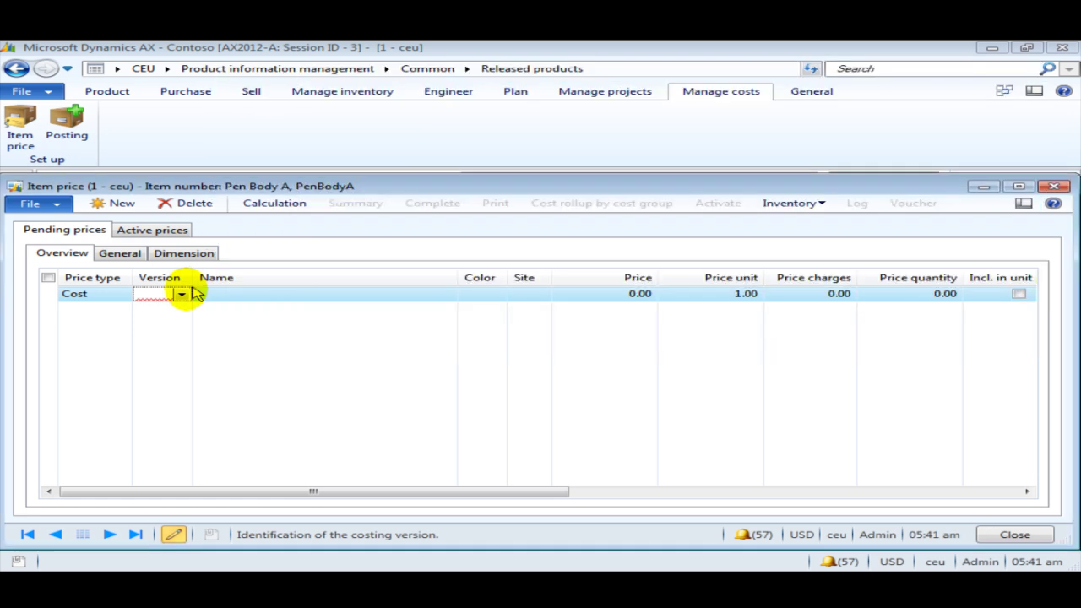
Assign costing version Pen and site 1 to Pen Body A's pending cost price
{"action": "left_click", "coordinate": [181, 294]}
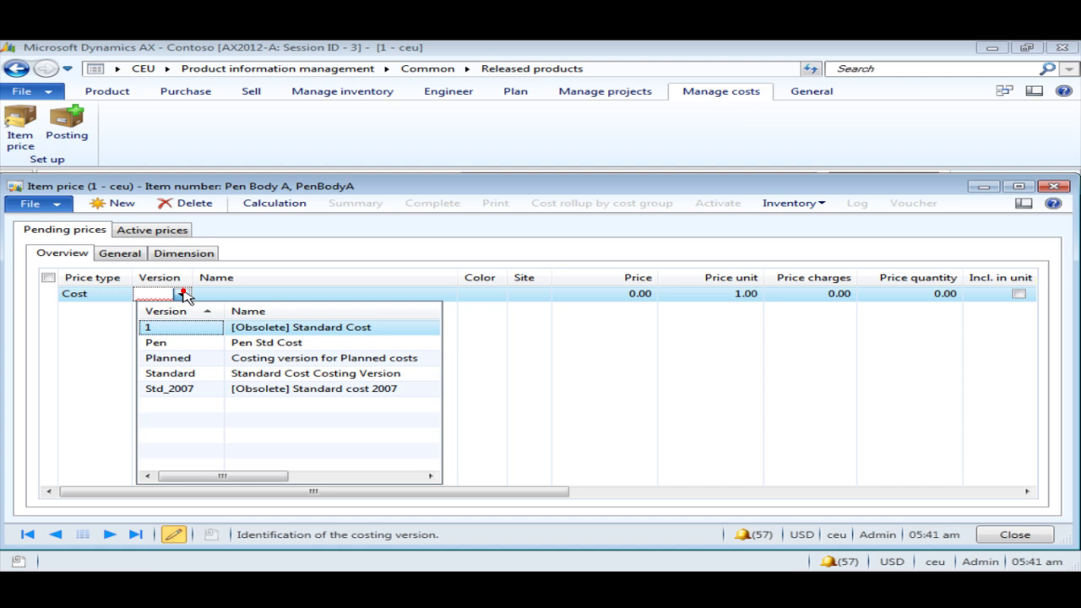
{"action": "left_click", "coordinate": [169, 344]}
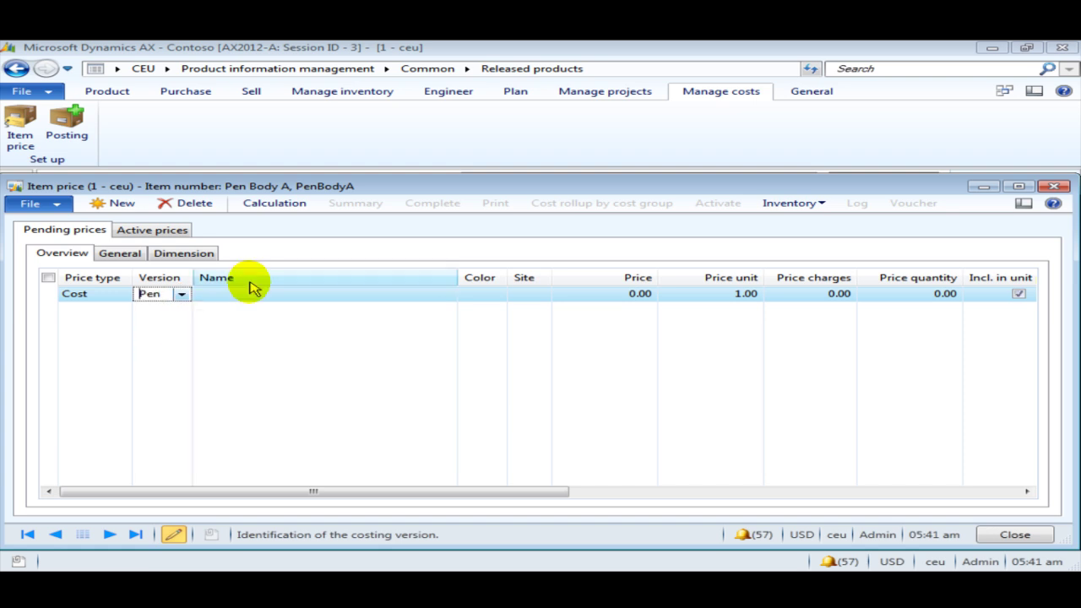
{"action": "left_click", "coordinate": [490, 296]}
{"action": "left_click", "coordinate": [536, 296]}
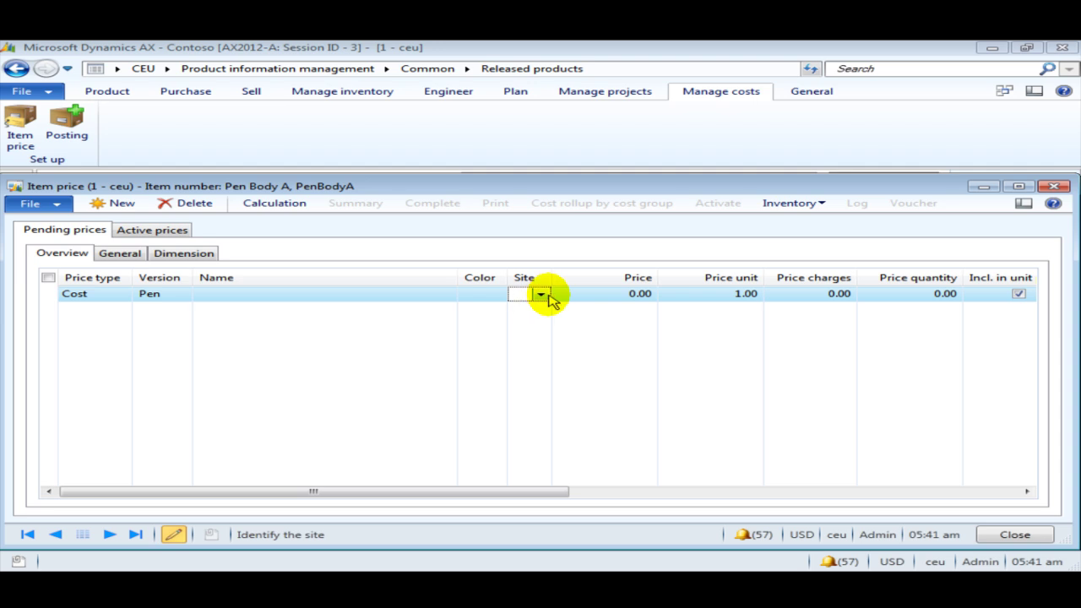
{"action": "left_click", "coordinate": [541, 294]}
{"action": "left_click", "coordinate": [529, 330]}
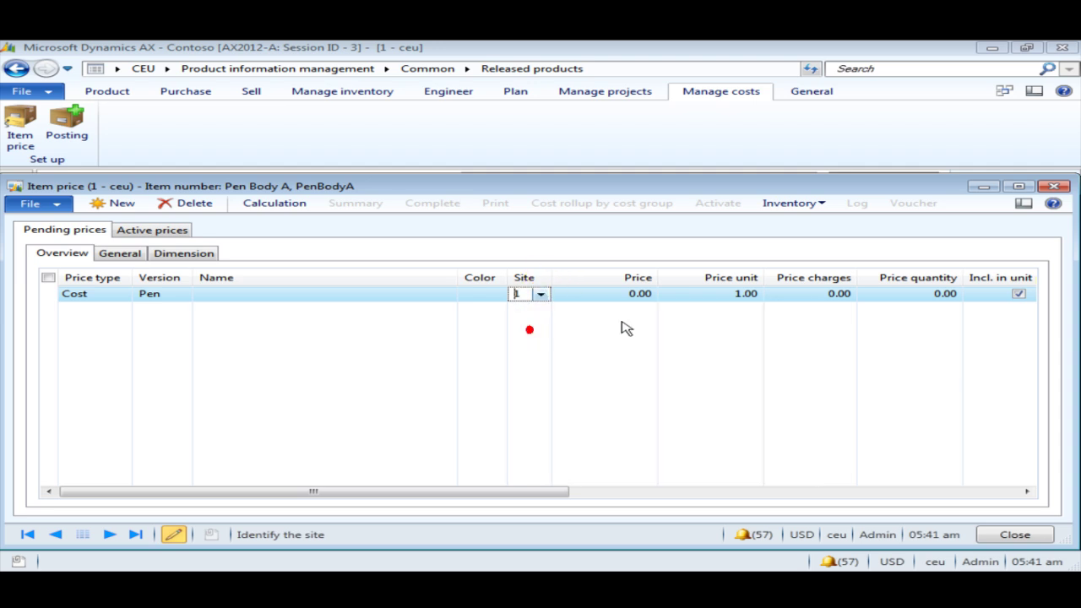
Set Pen Body A's pending cost price to 10.00, activate it, and return to the released products
{"action": "left_click", "coordinate": [600, 295]}
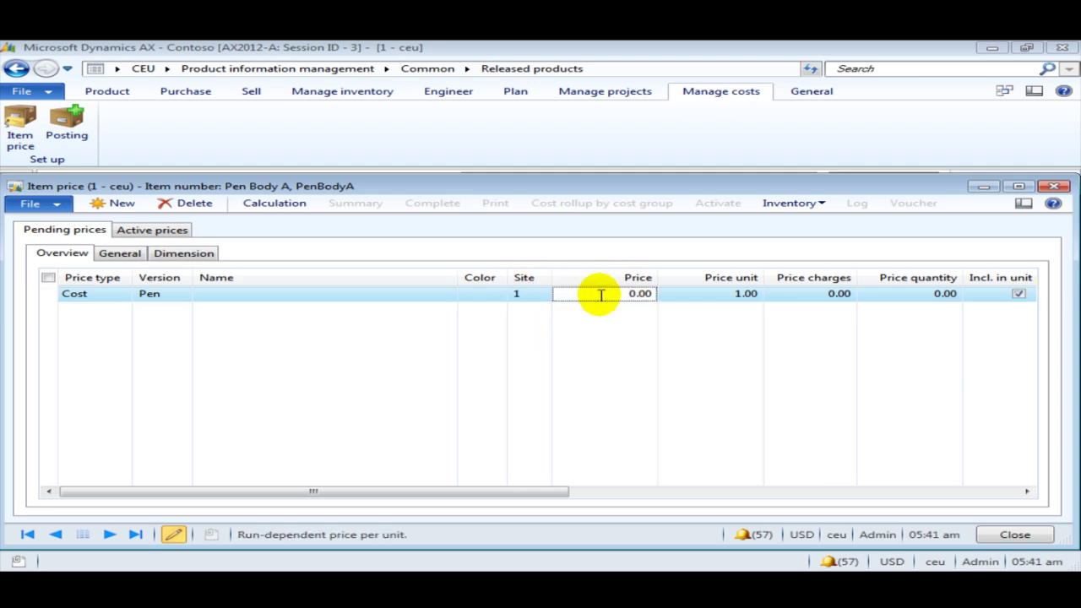
{"action": "left_click", "coordinate": [712, 295]}
{"action": "left_click", "coordinate": [778, 292]}
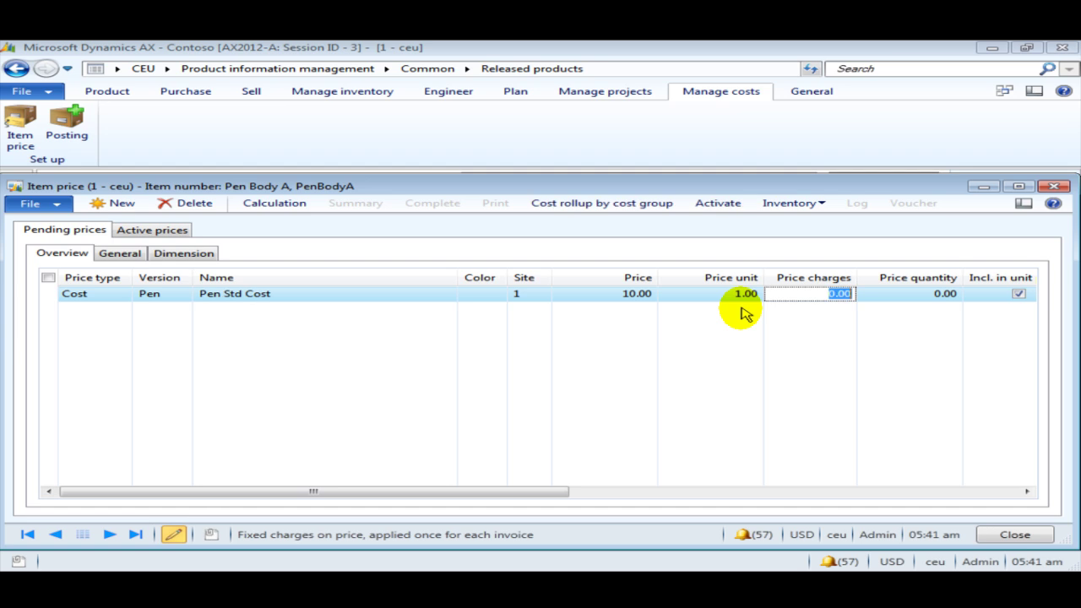
{"action": "left_click", "coordinate": [731, 203]}
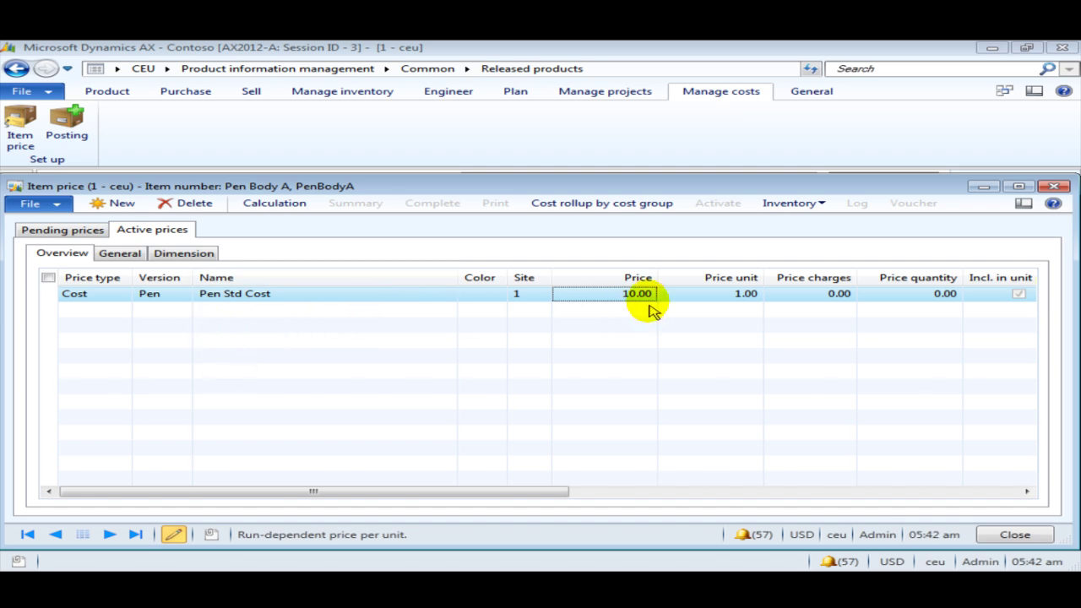
{"action": "left_click", "coordinate": [1051, 189]}
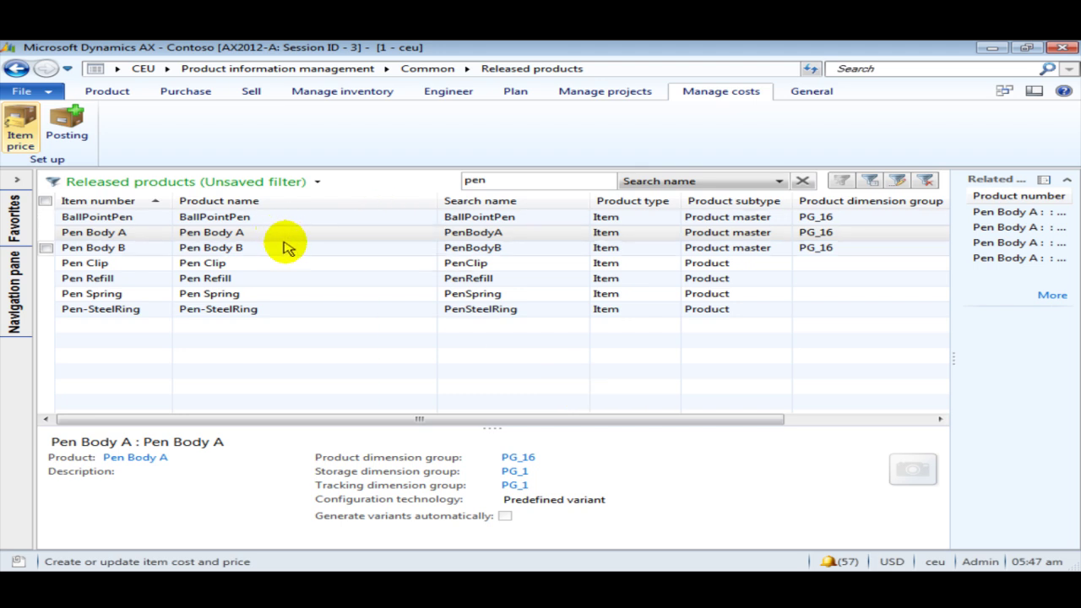
Open the released product details of Pen Body A in edit mode
{"action": "mouse_move", "coordinate": [811, 245]}
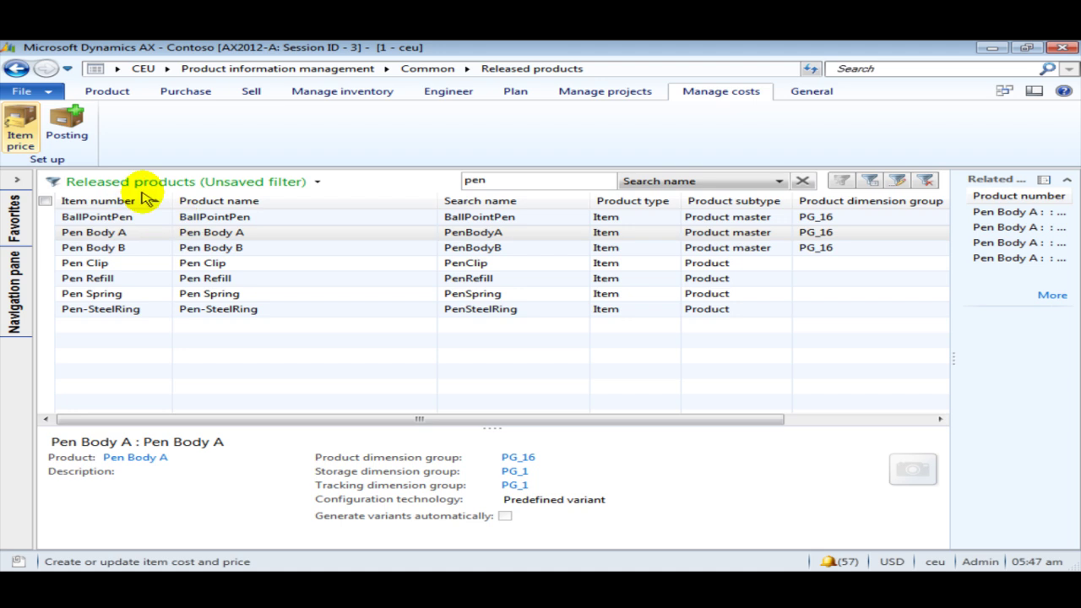
{"action": "left_click", "coordinate": [202, 235]}
{"action": "left_click", "coordinate": [203, 237]}
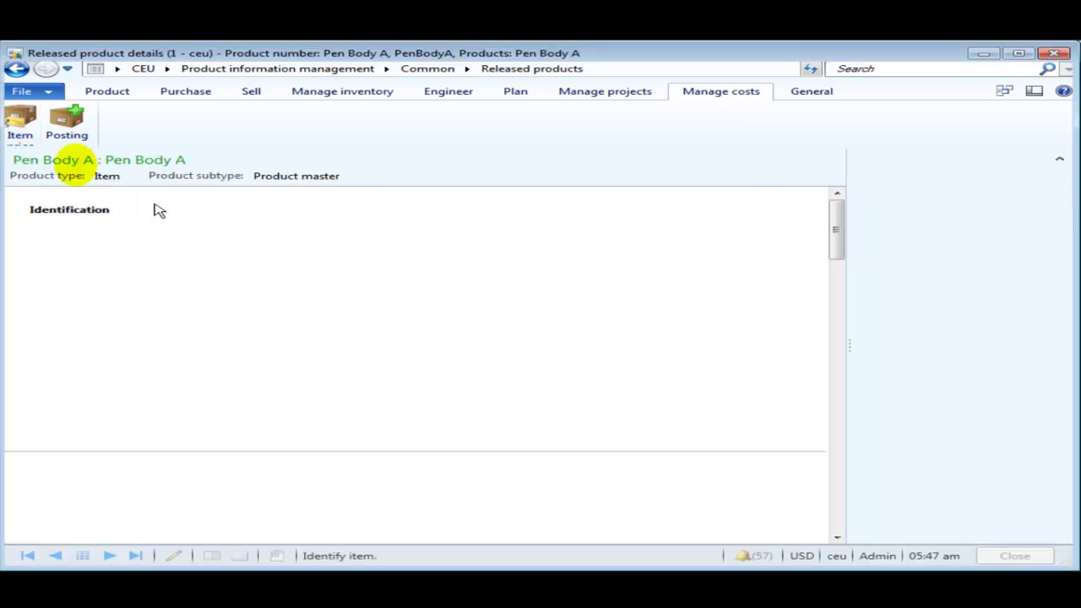
{"action": "left_click", "coordinate": [31, 112]}
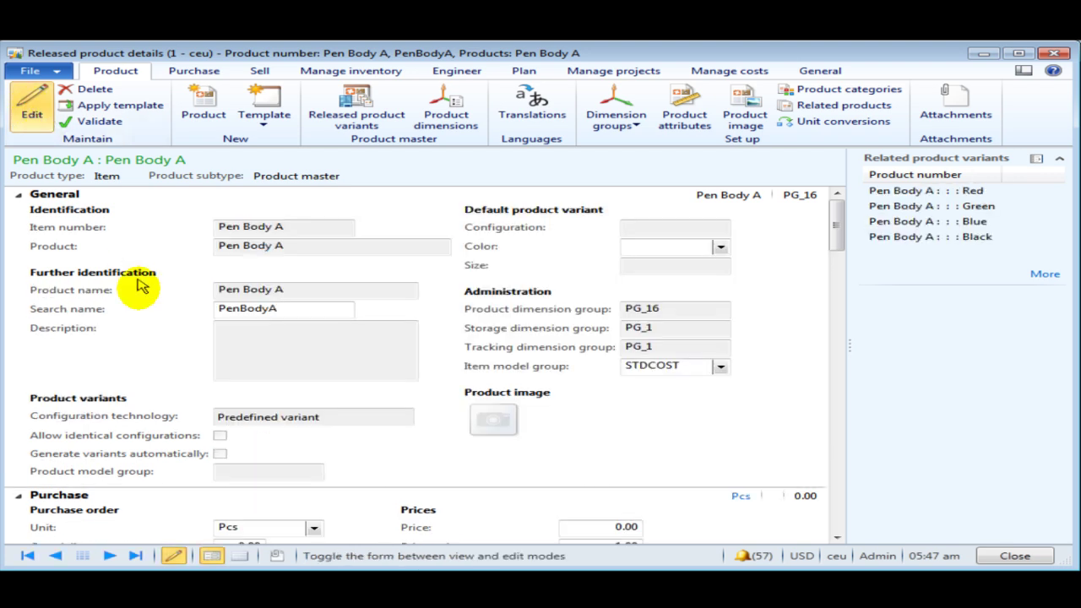
Review Pen Body A's cost management settings and its active item prices for each color variant
{"action": "scroll", "coordinate": [145, 318], "scroll_direction": "down", "scroll_amount": 15}
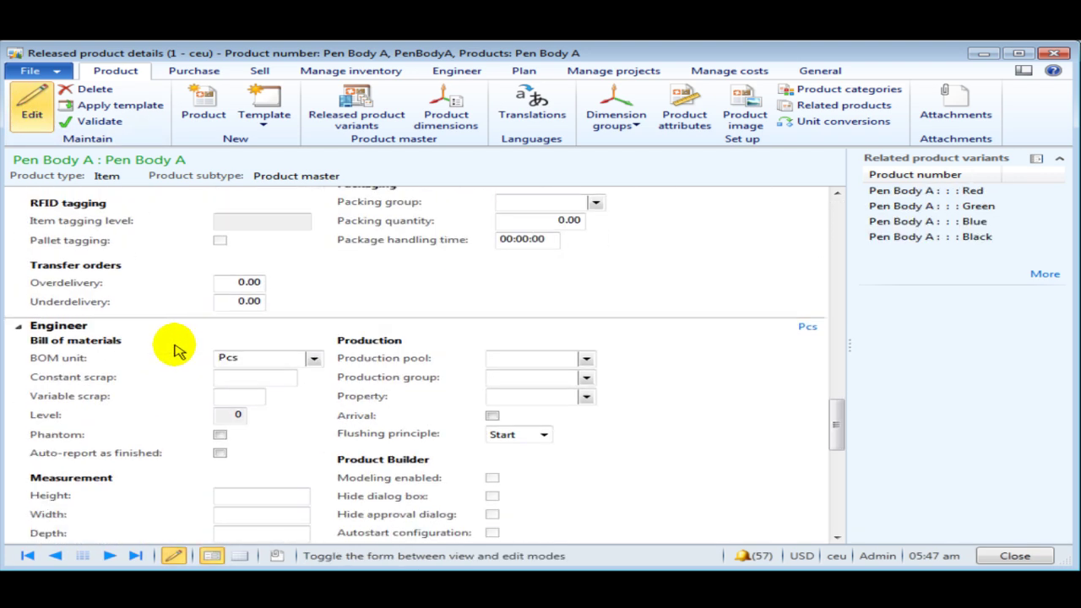
{"action": "scroll", "coordinate": [179, 353], "scroll_direction": "down", "scroll_amount": 10}
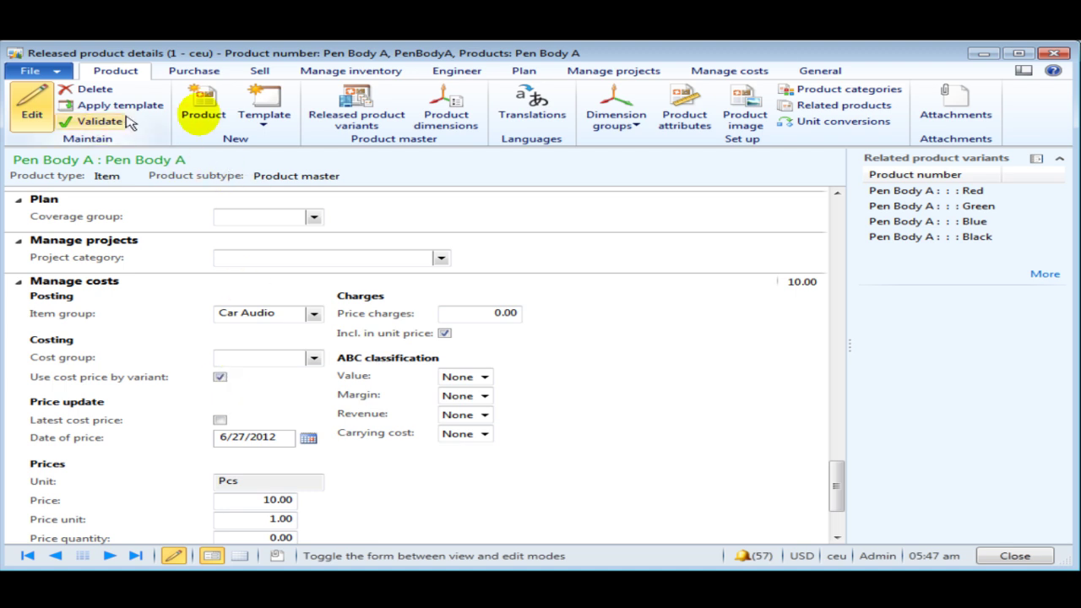
{"action": "left_click", "coordinate": [713, 70]}
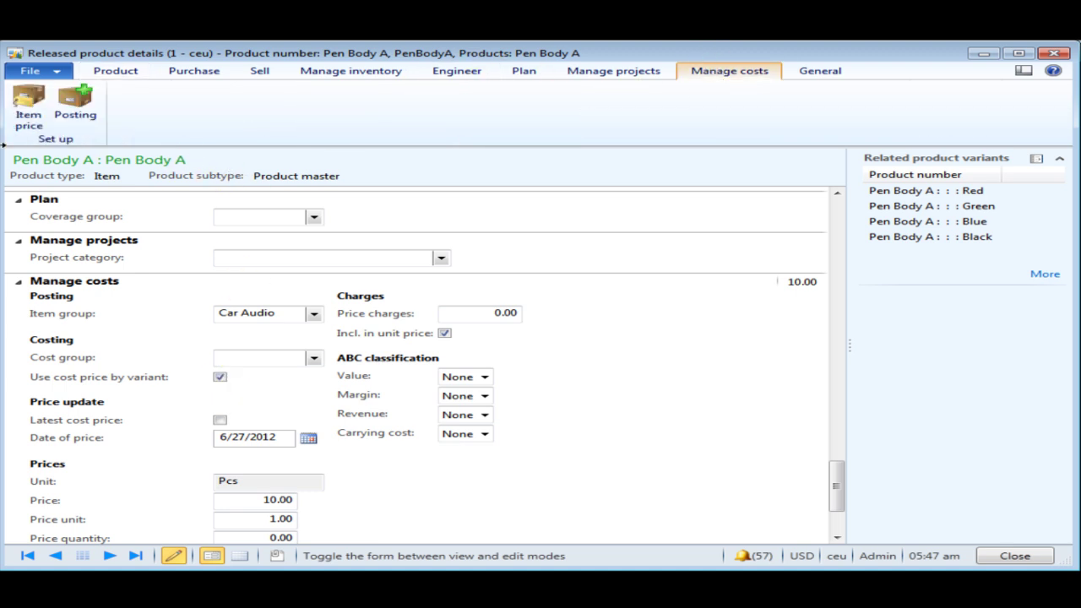
{"action": "left_click", "coordinate": [29, 108]}
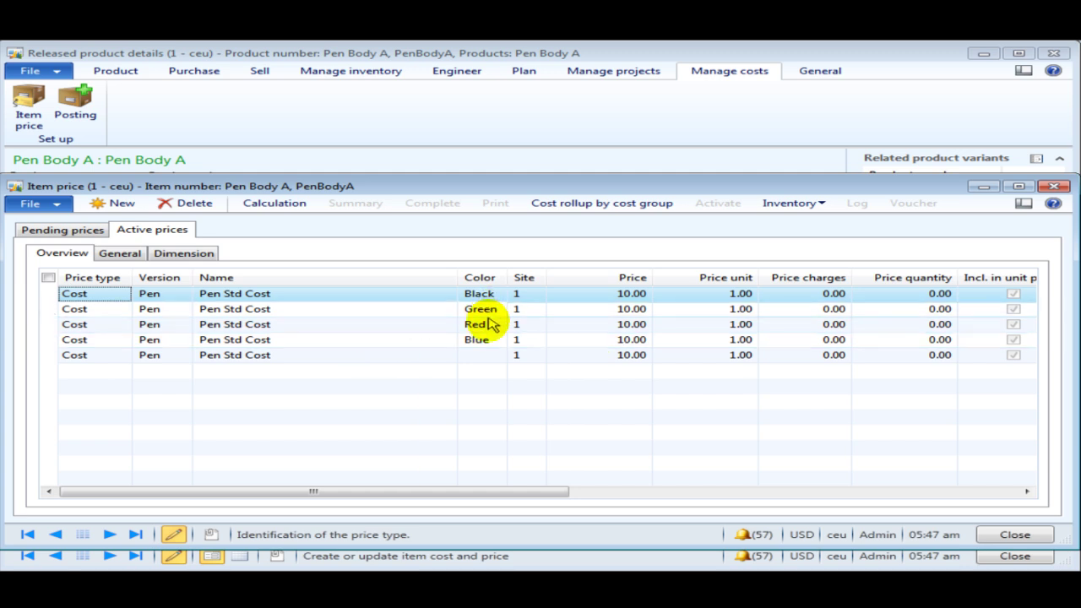
{"action": "left_click", "coordinate": [1053, 187]}
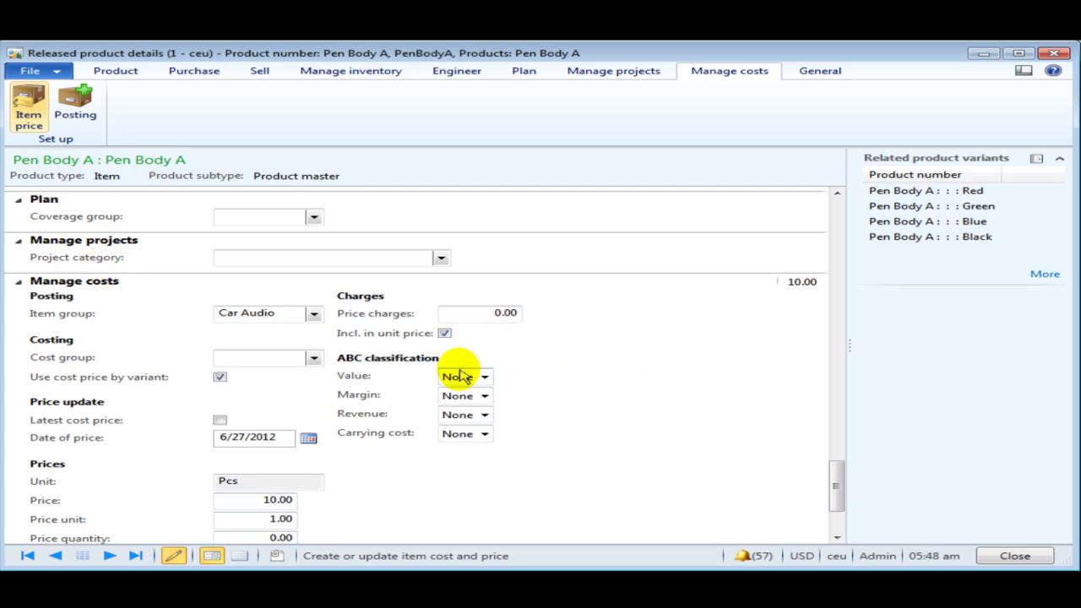
Open the calculation groups from Pen Body A's Calculation group field and add a group Pen with the name Pen
{"action": "mouse_move", "coordinate": [836, 497]}
{"action": "left_mouse_down"}
{"action": "mouse_move", "coordinate": [845, 519]}
{"action": "mouse_move", "coordinate": [845, 483]}
{"action": "left_mouse_up"}
{"action": "left_click", "coordinate": [282, 217]}
{"action": "right_click", "coordinate": [287, 220]}
{"action": "left_click", "coordinate": [386, 375]}
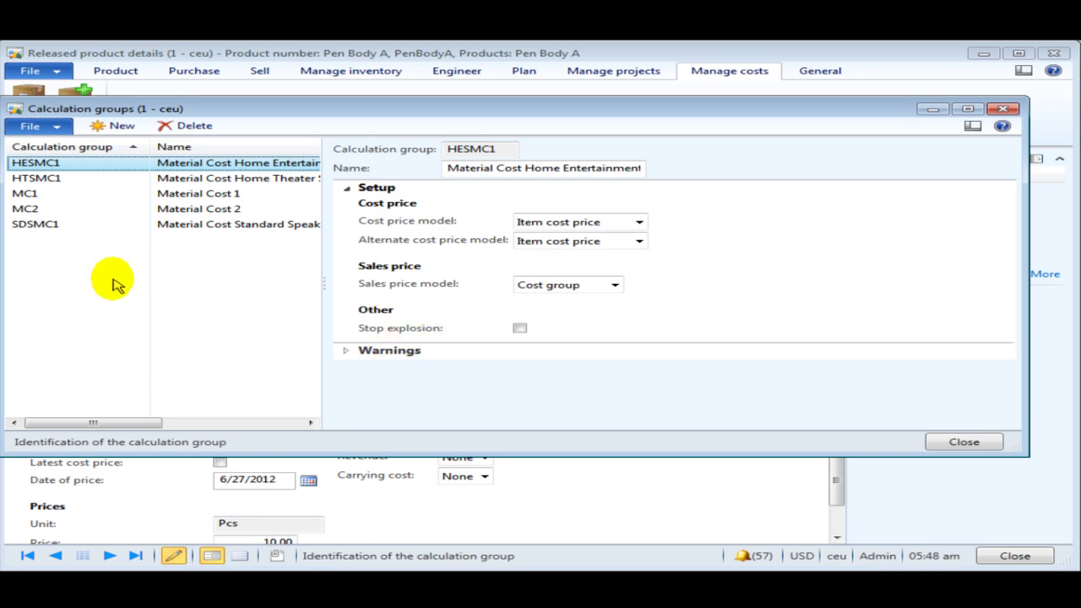
{"action": "left_click", "coordinate": [110, 193]}
{"action": "left_click", "coordinate": [113, 125]}
{"action": "type", "text": "Pen"}
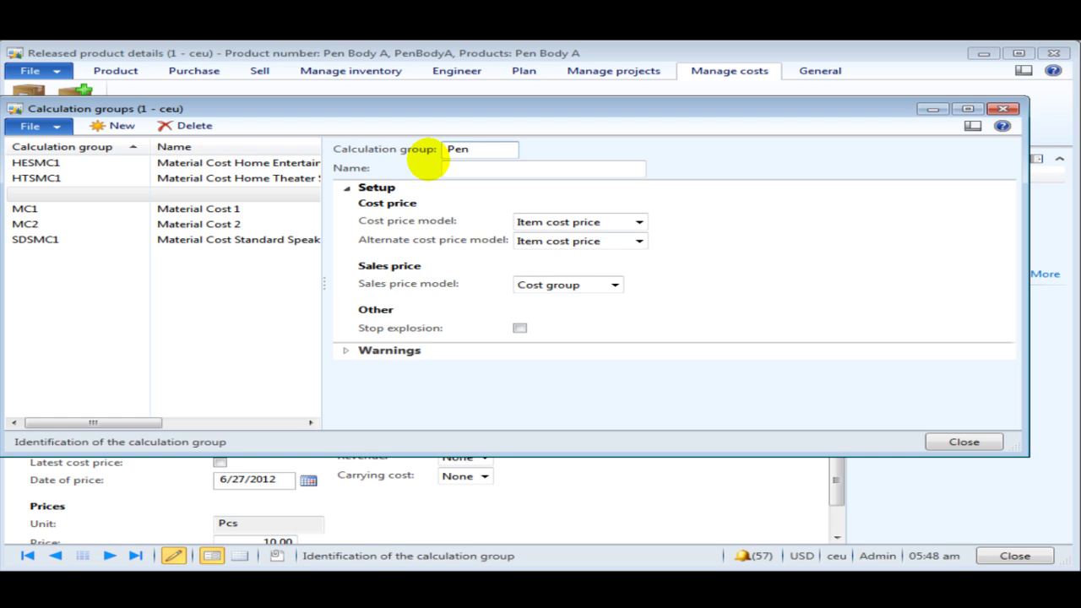
{"action": "key", "text": "Tab"}
{"action": "type", "text": "Pen"}
{"action": "key", "text": "Tab"}
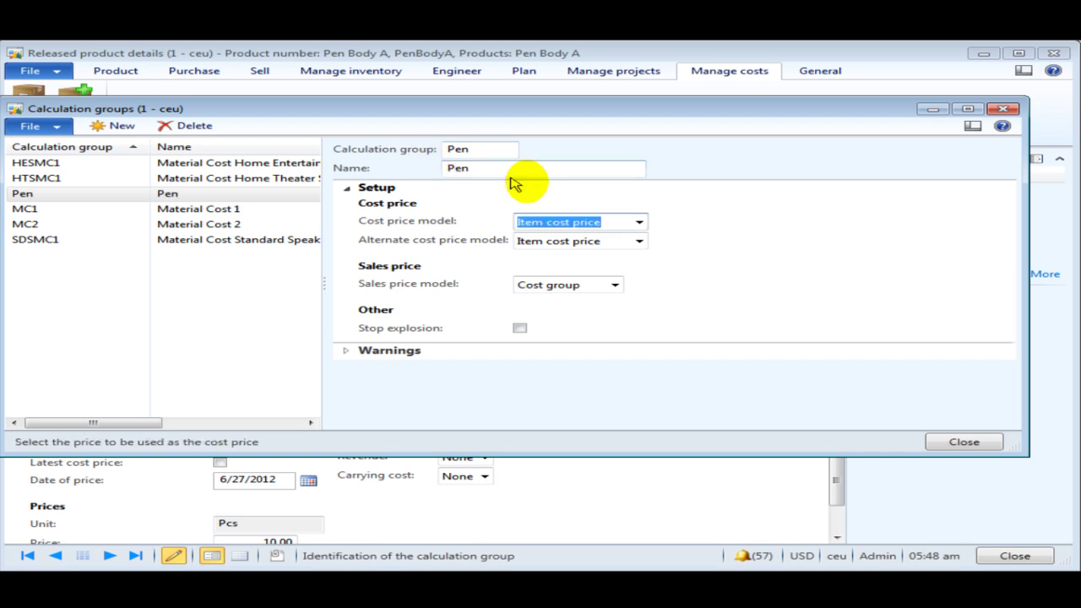
Choose Item cost price as the Pen group's alternate cost price model and Cost group as its sales price model
{"action": "left_click", "coordinate": [545, 241]}
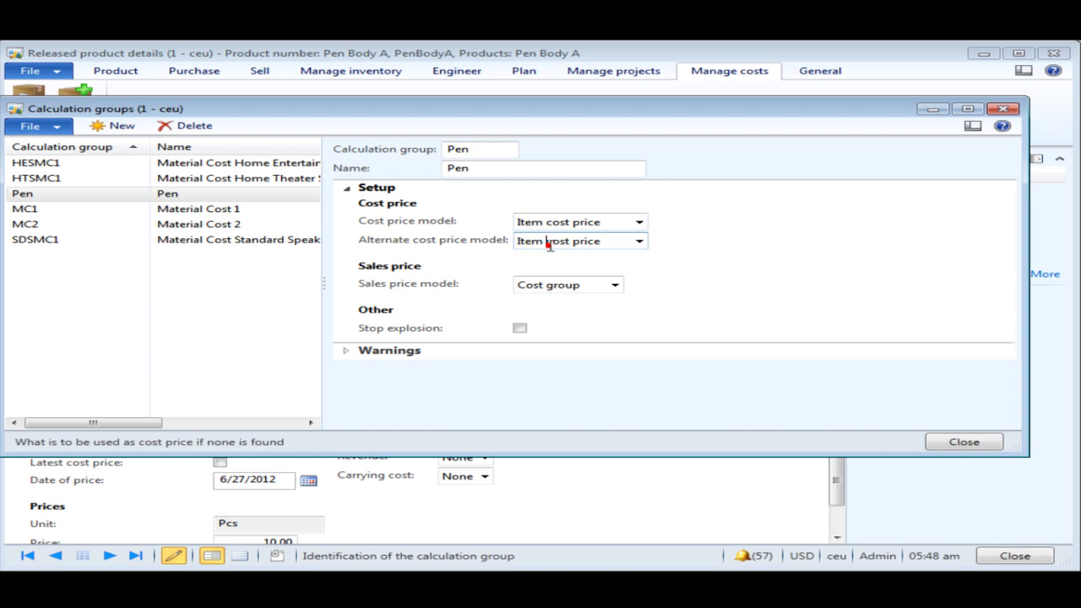
{"action": "left_click", "coordinate": [639, 242]}
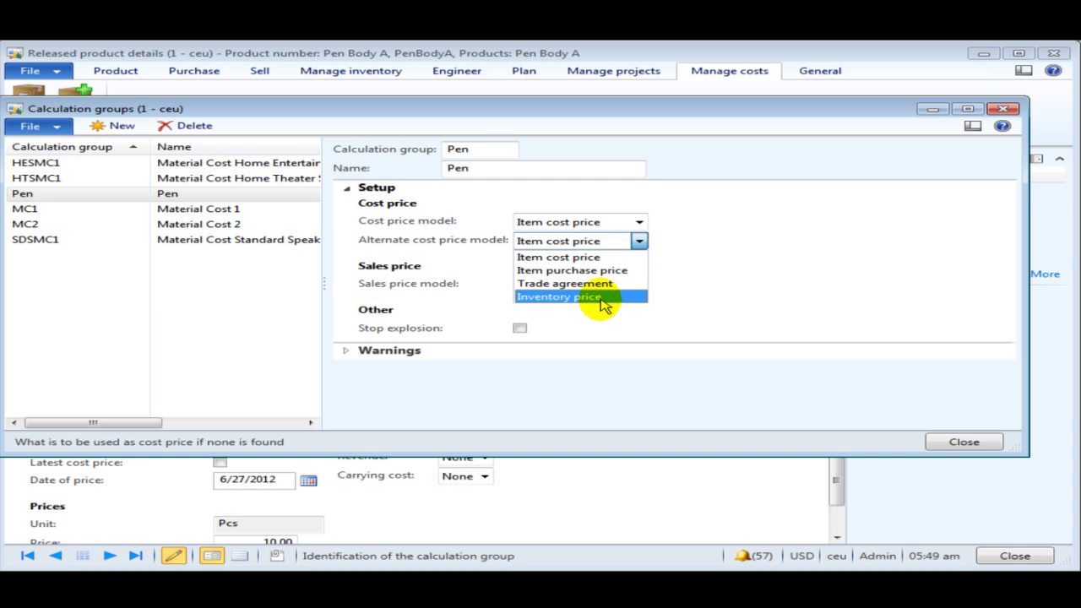
{"action": "left_click", "coordinate": [570, 257]}
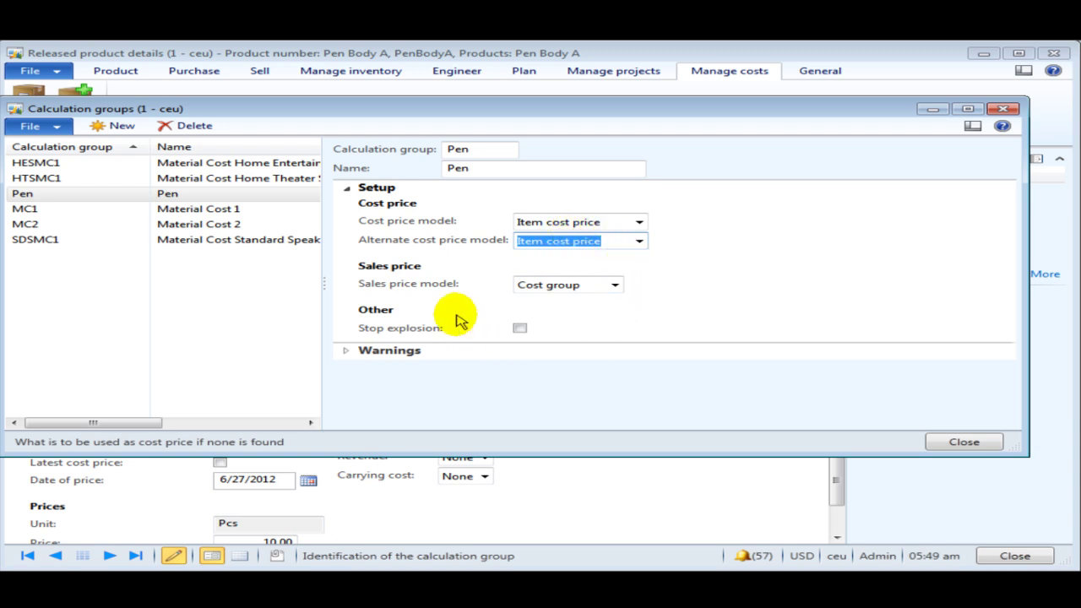
{"action": "left_click", "coordinate": [615, 284]}
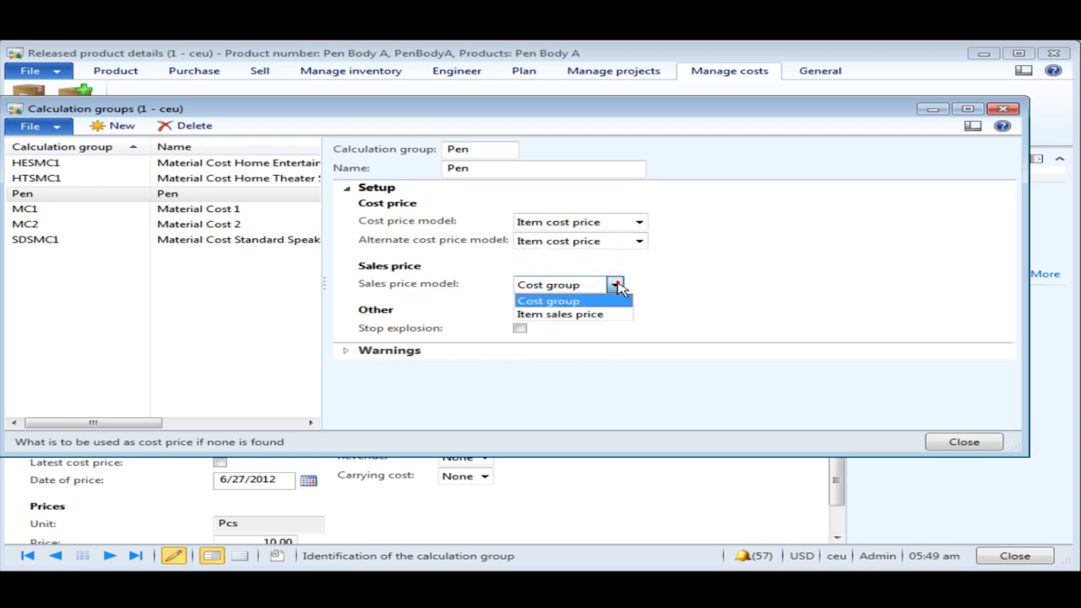
{"action": "left_click", "coordinate": [591, 301]}
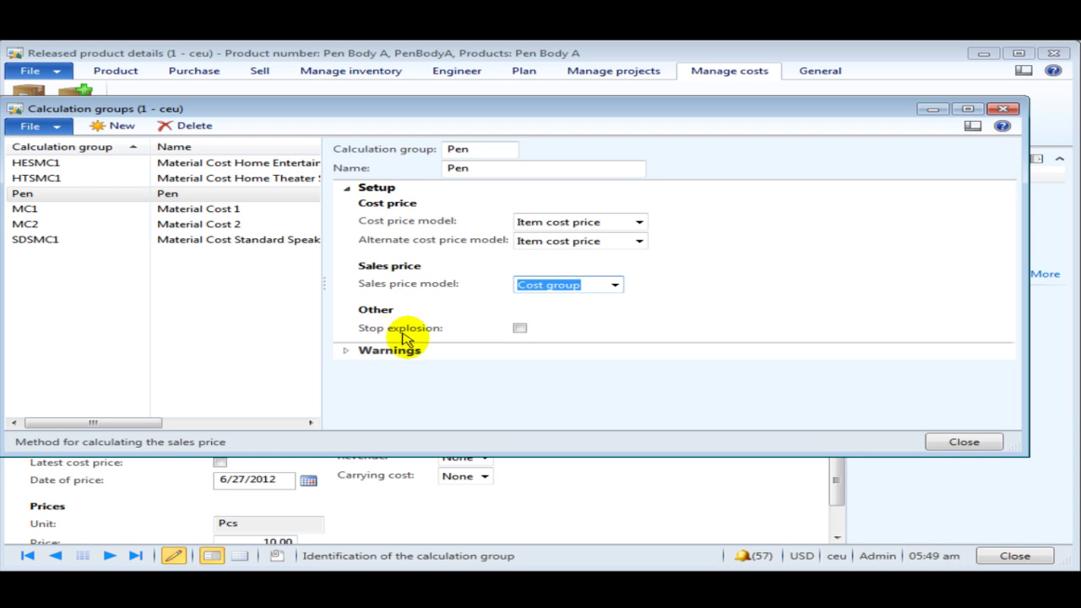
Enable the Pen group's warnings for no BOM, route, resources, consumption and cost price, and close the calculation groups
{"action": "left_click", "coordinate": [350, 352]}
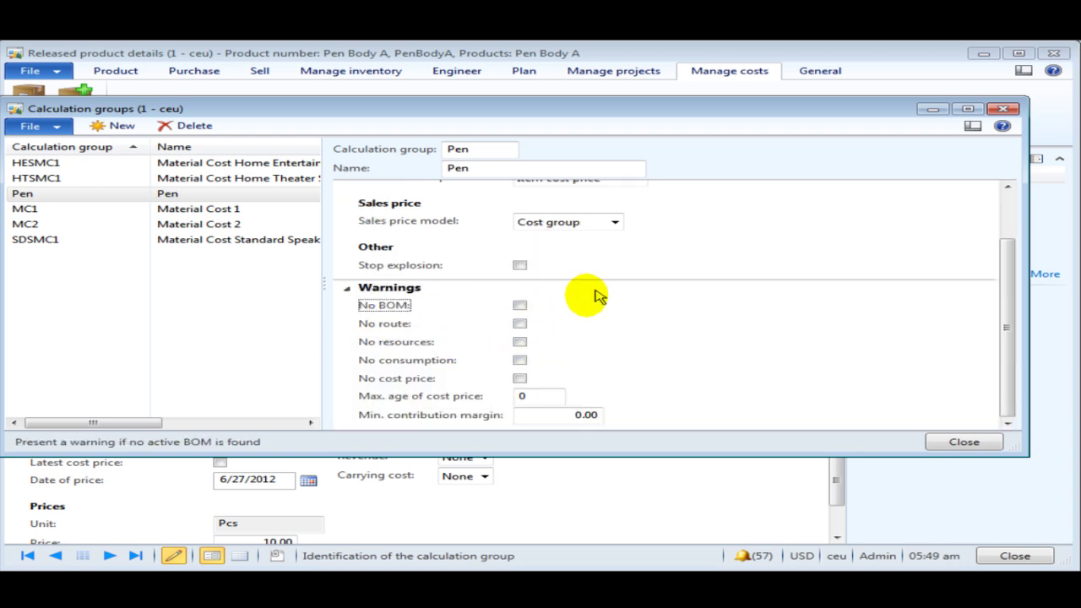
{"action": "left_click", "coordinate": [520, 305]}
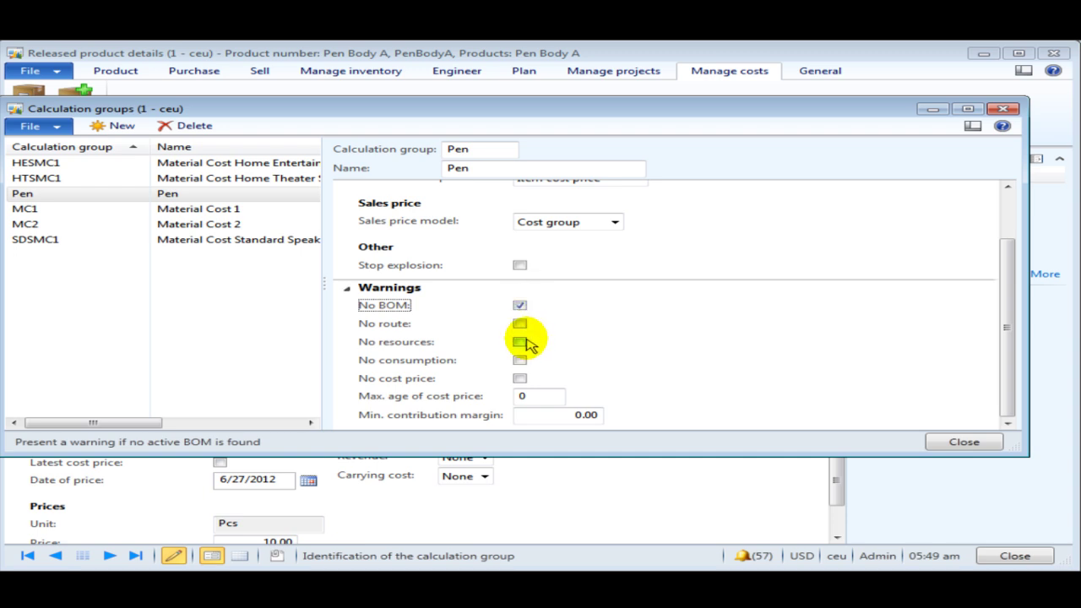
{"action": "left_click", "coordinate": [517, 325]}
{"action": "left_click", "coordinate": [520, 342]}
{"action": "left_click", "coordinate": [520, 360]}
{"action": "left_click", "coordinate": [520, 378]}
{"action": "double_click", "coordinate": [531, 398]}
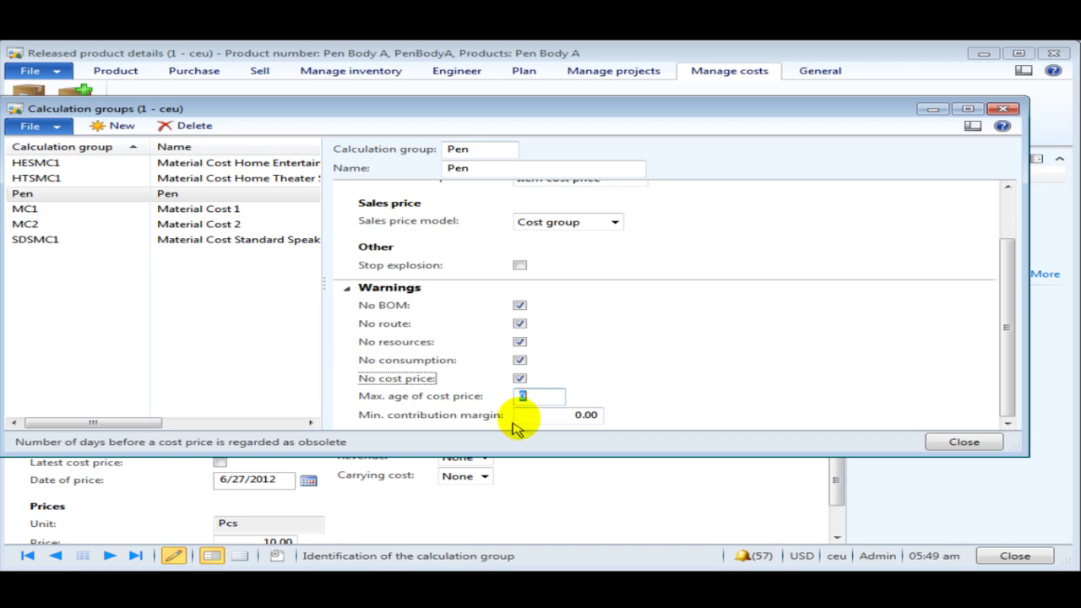
{"action": "left_click", "coordinate": [549, 414]}
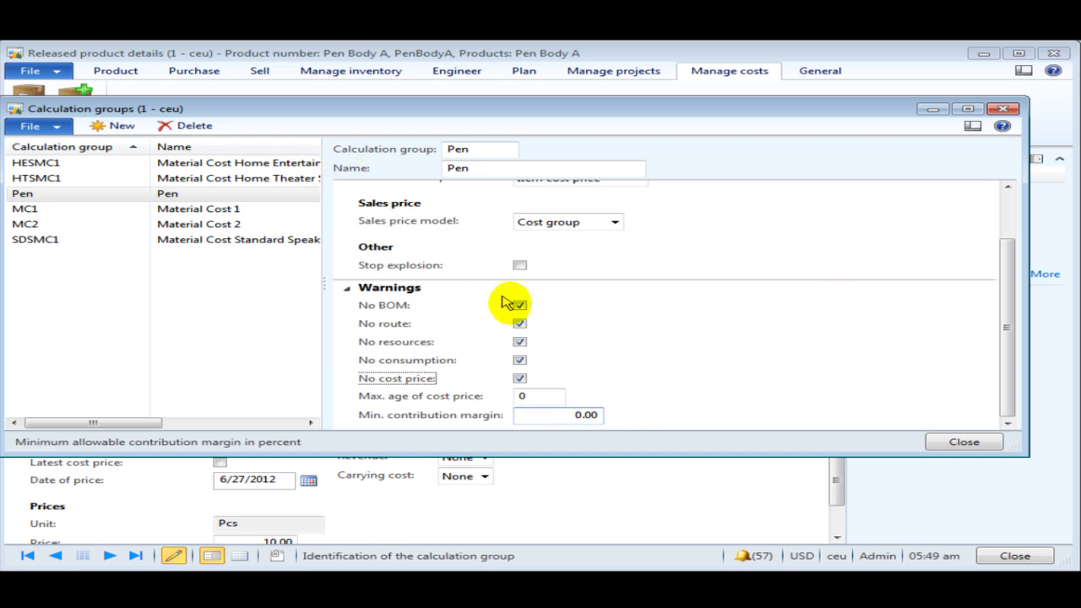
{"action": "scroll", "coordinate": [572, 306], "scroll_direction": "up", "scroll_amount": 2}
{"action": "scroll", "coordinate": [572, 306], "scroll_direction": "down", "scroll_amount": 2}
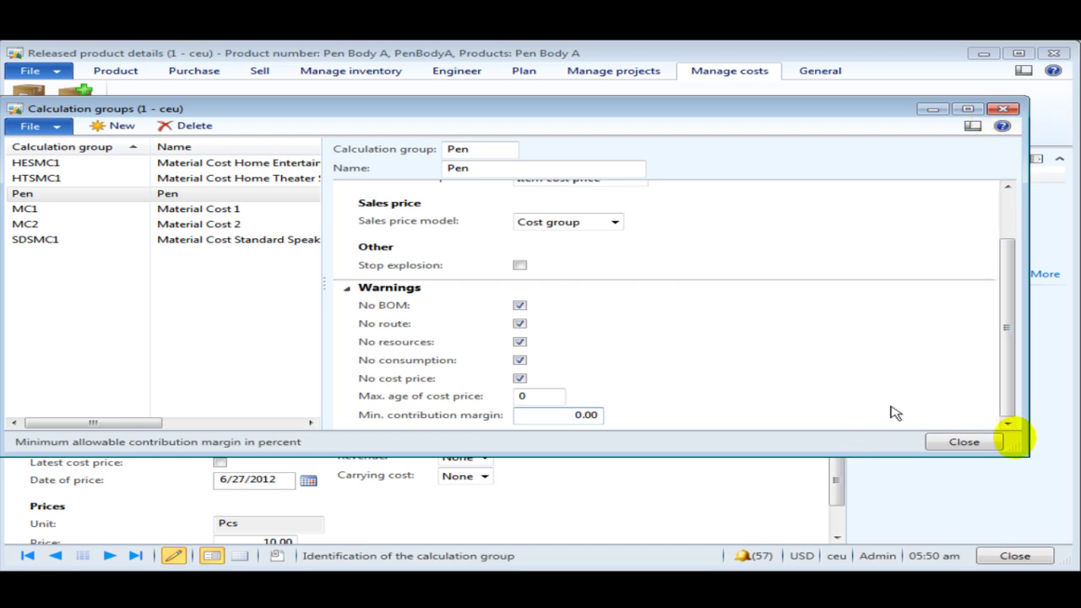
{"action": "left_click", "coordinate": [977, 443]}
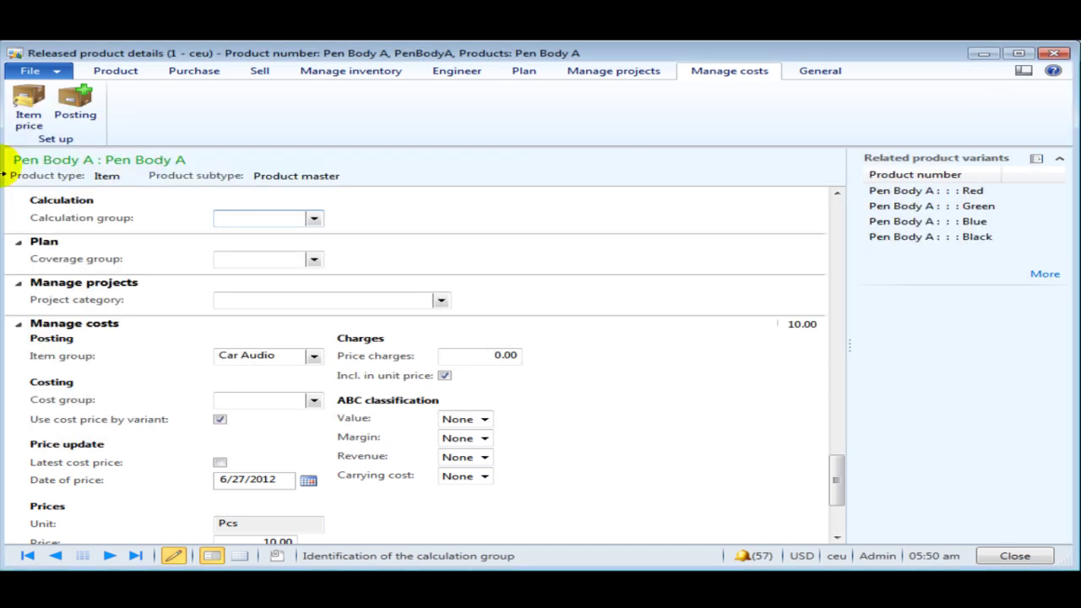
Assign the Pen calculation group to Pen Body A and close its product details
{"action": "left_click", "coordinate": [313, 219]}
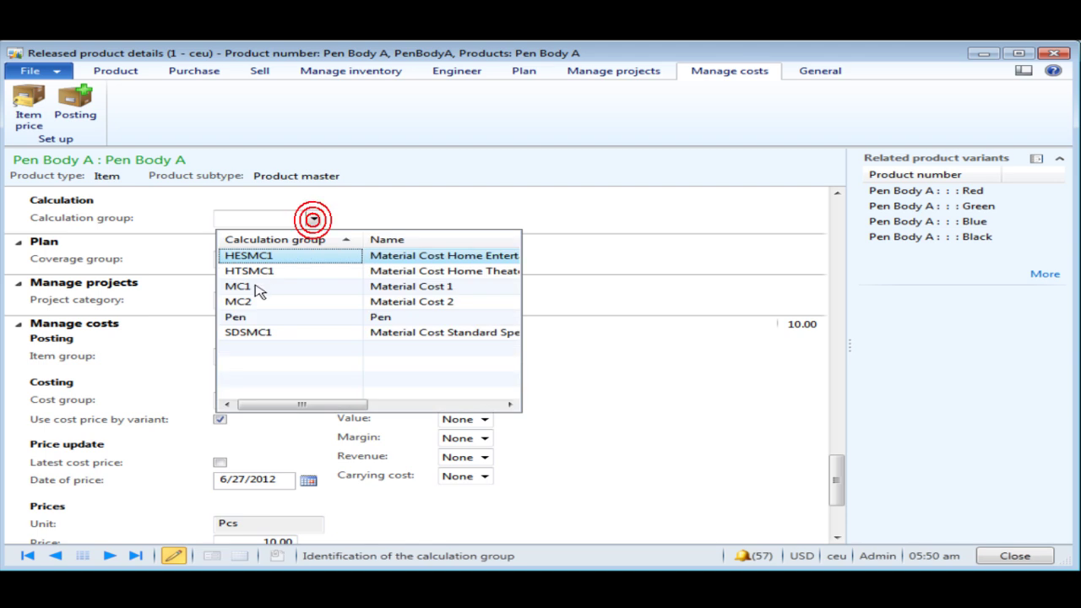
{"action": "left_click", "coordinate": [258, 318]}
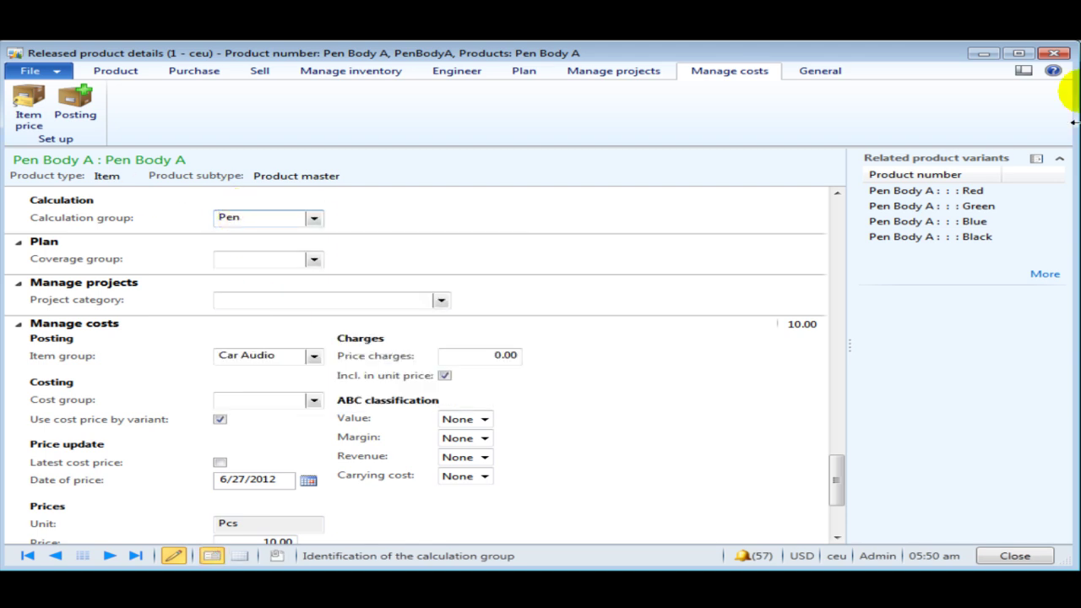
{"action": "left_click", "coordinate": [1058, 54]}
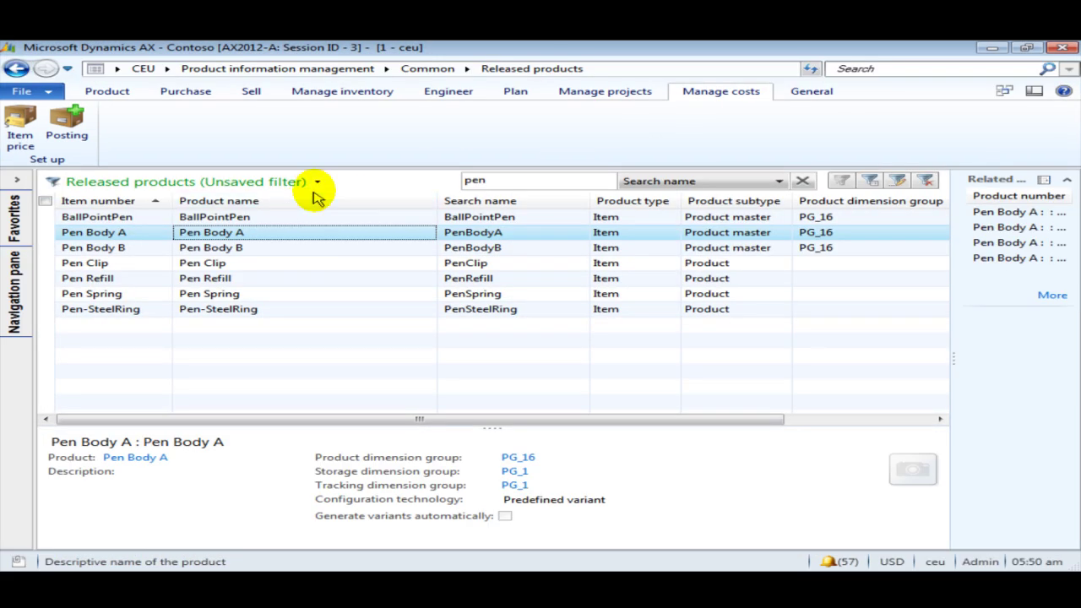
Open the item prices of BallPointPen and start a new price calculation
{"action": "left_click", "coordinate": [252, 217]}
{"action": "left_click", "coordinate": [107, 91]}
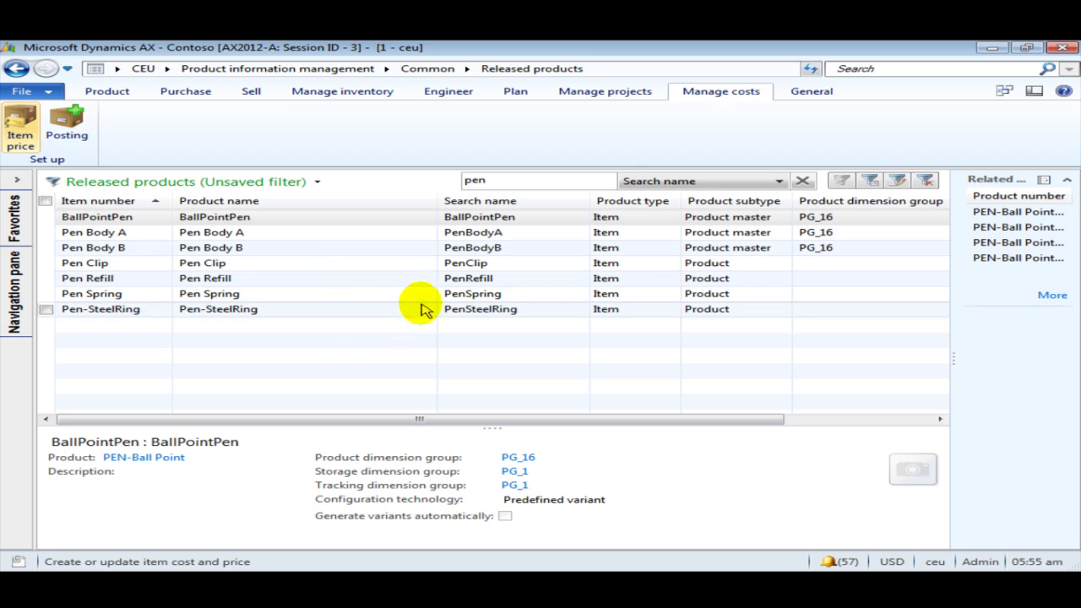
{"action": "left_click", "coordinate": [422, 223]}
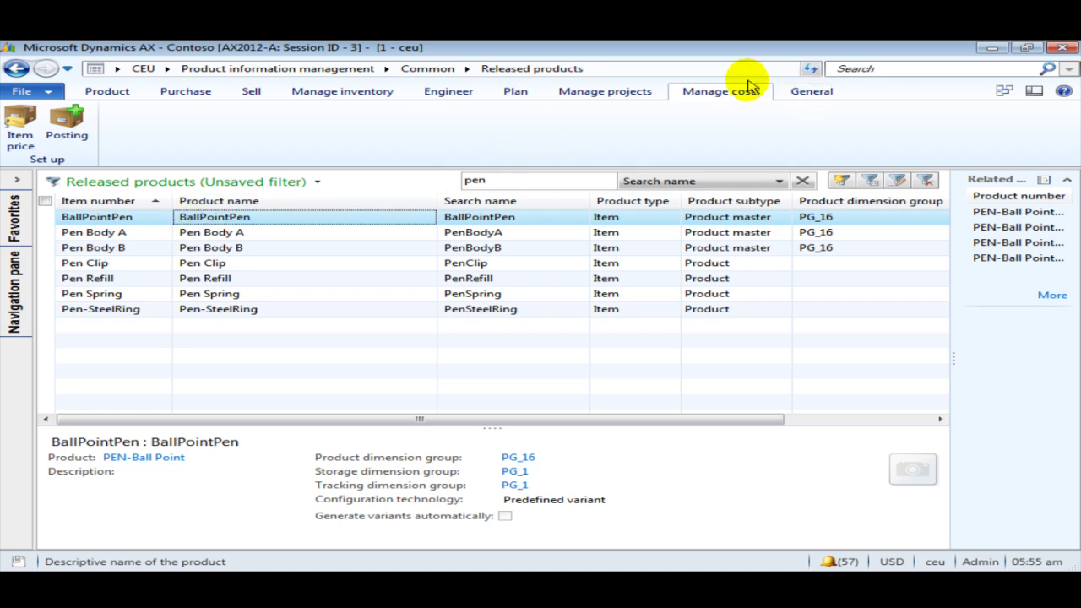
{"action": "left_click", "coordinate": [10, 125]}
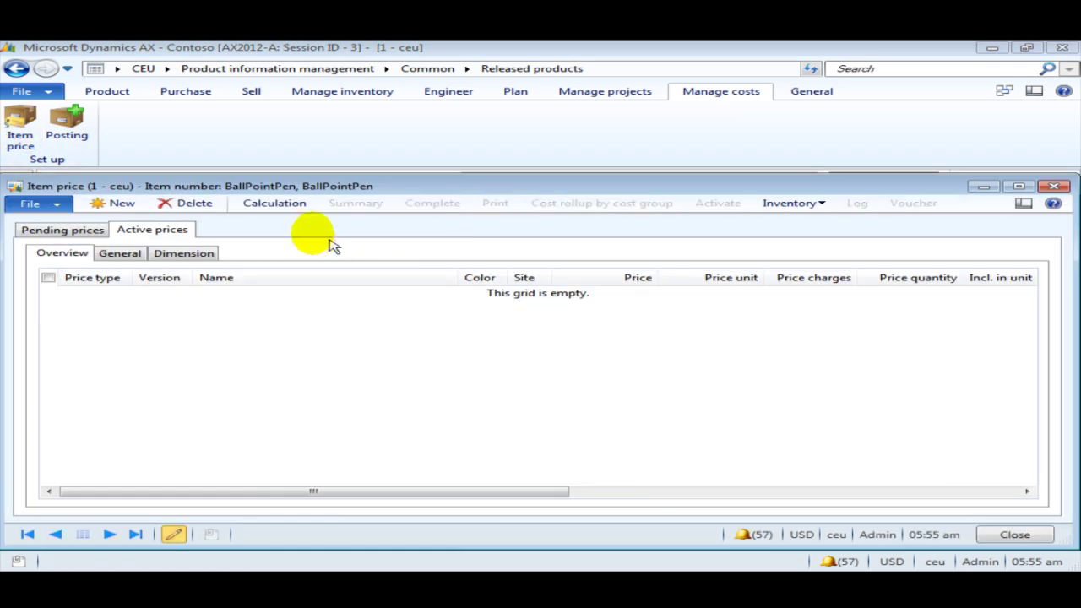
{"action": "left_click", "coordinate": [274, 204]}
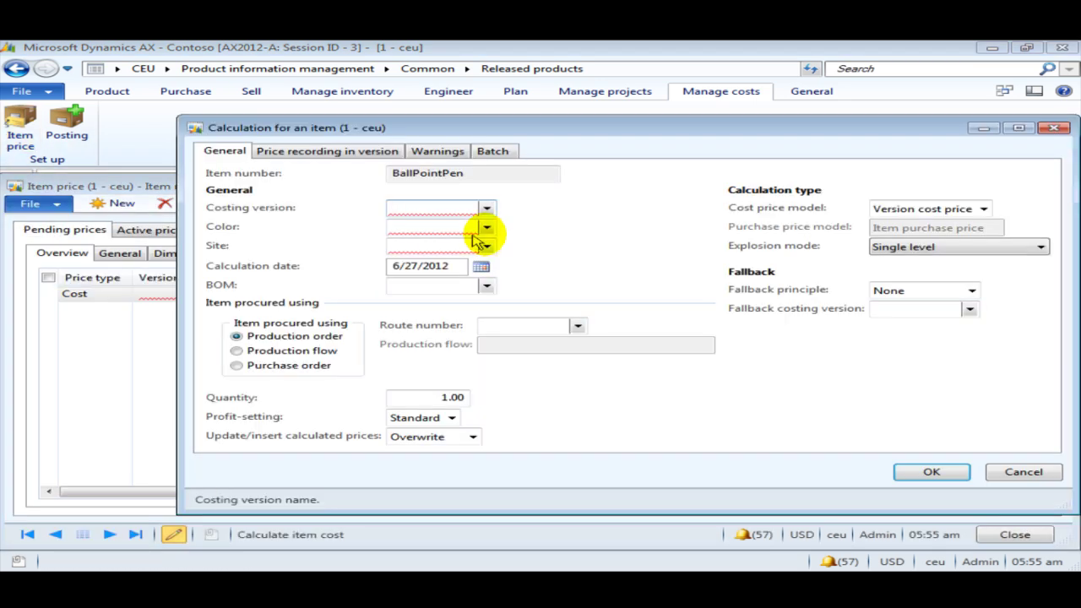
Set the calculation's costing version to Pen, color to Blue and site to 1
{"action": "left_click", "coordinate": [488, 208]}
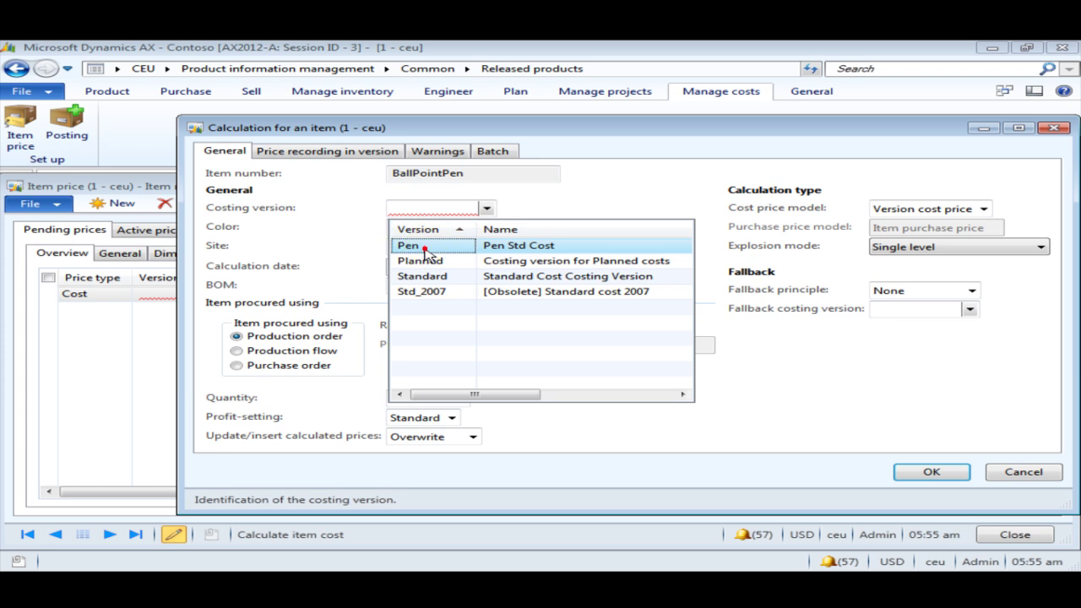
{"action": "left_click", "coordinate": [422, 248]}
{"action": "left_click", "coordinate": [487, 228]}
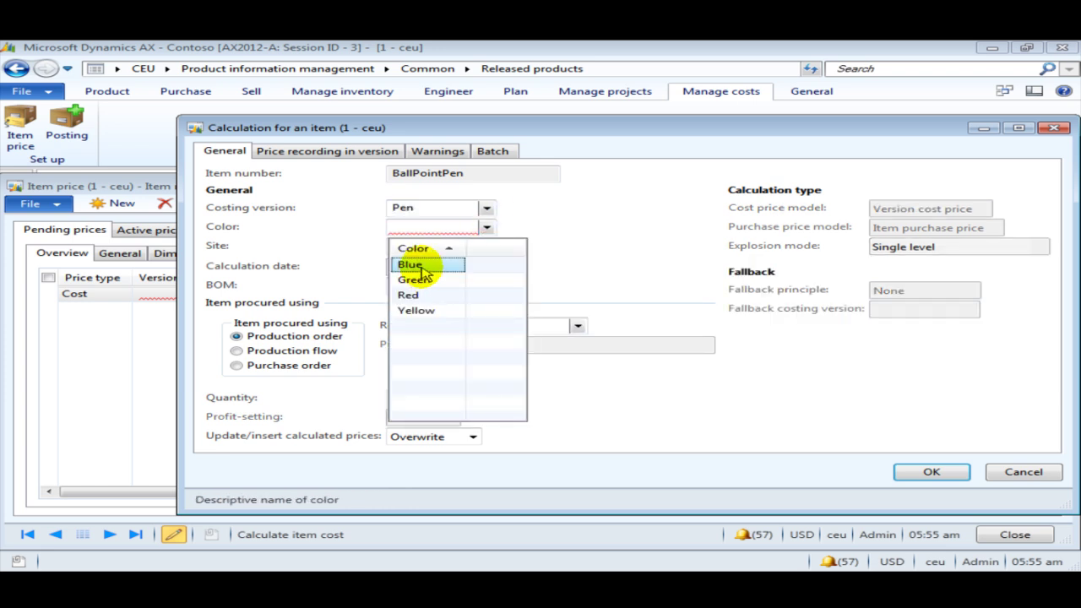
{"action": "left_click", "coordinate": [427, 265]}
{"action": "left_click", "coordinate": [488, 246]}
{"action": "left_click", "coordinate": [427, 282]}
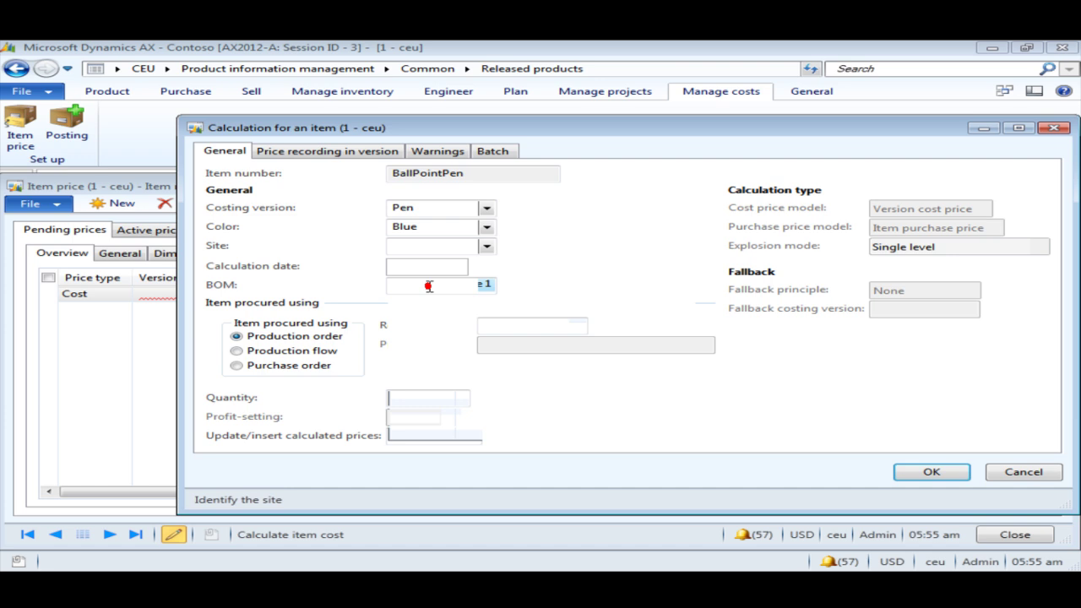
{"action": "left_click", "coordinate": [517, 326]}
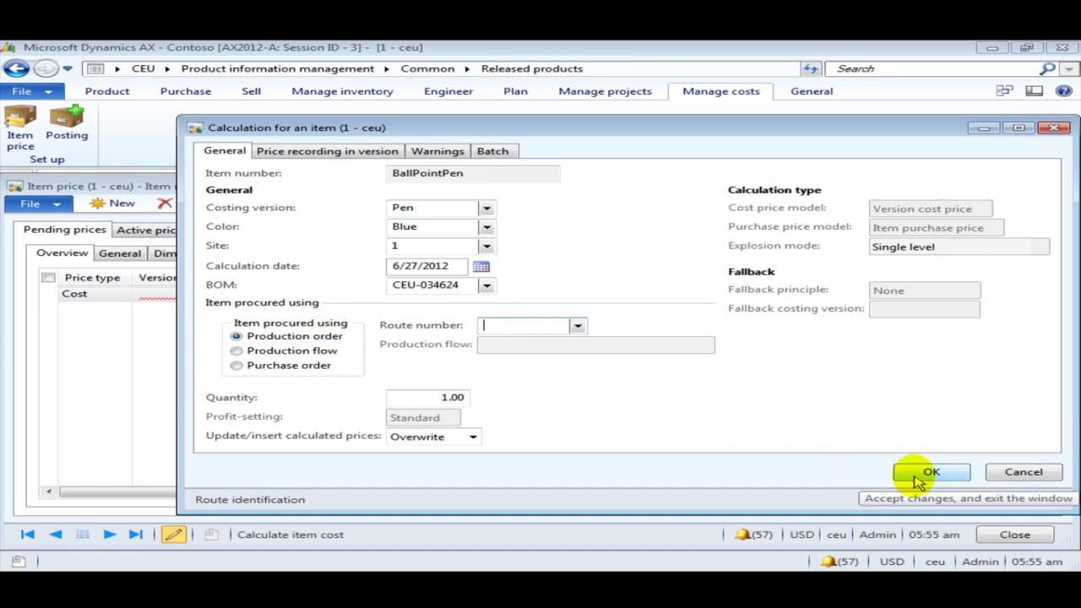
{"action": "left_click", "coordinate": [397, 210]}
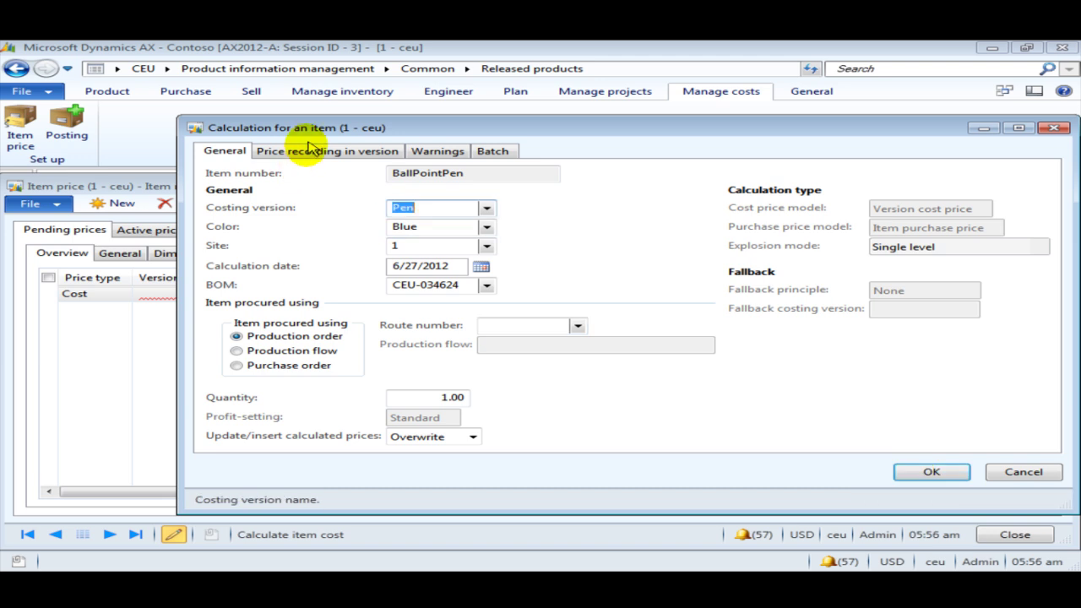
Review the calculation's price recording options and enable Identify missing updates among its warnings, leaving the group setup not overridden
{"action": "left_click", "coordinate": [304, 153]}
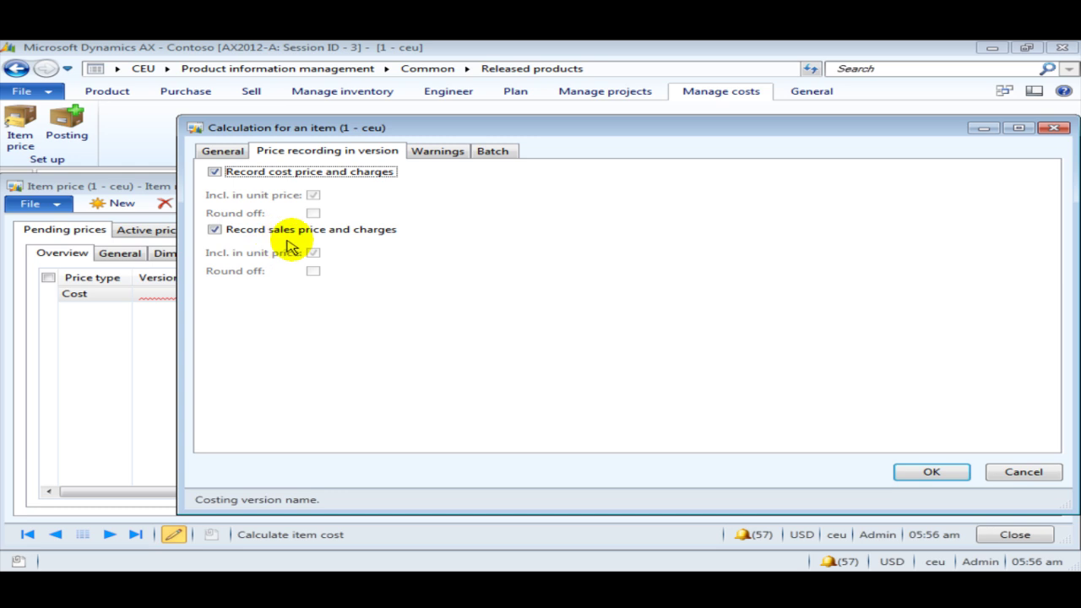
{"action": "left_click", "coordinate": [447, 156]}
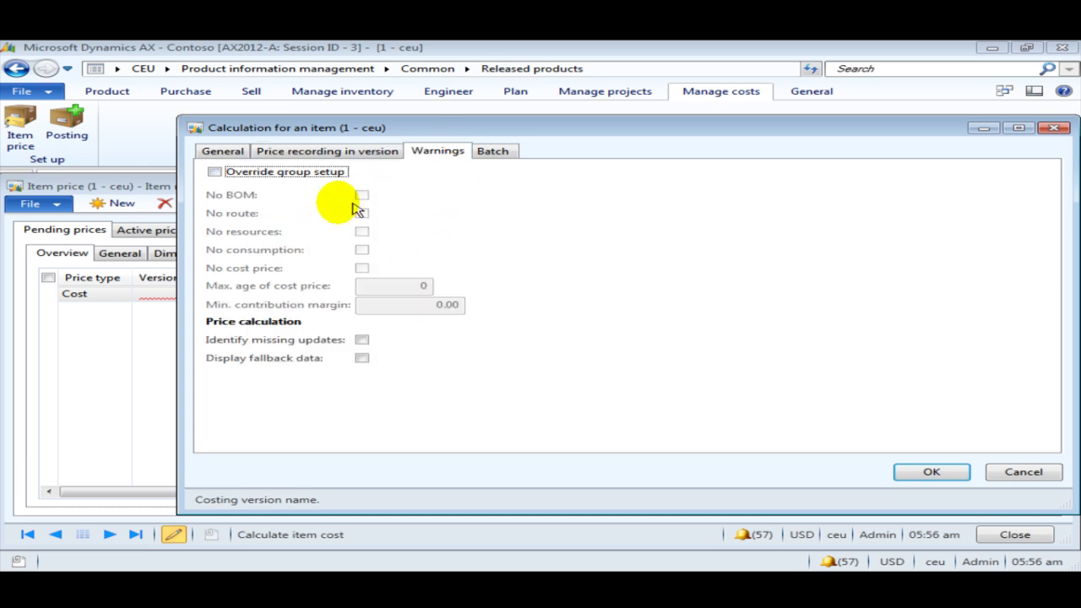
{"action": "left_click", "coordinate": [300, 179]}
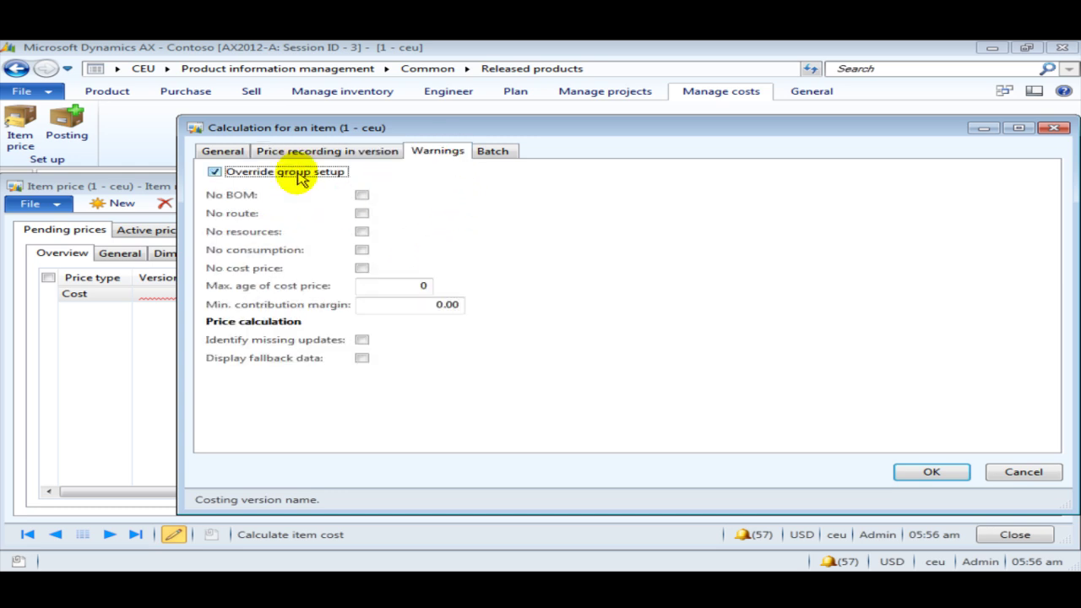
{"action": "left_click", "coordinate": [302, 175]}
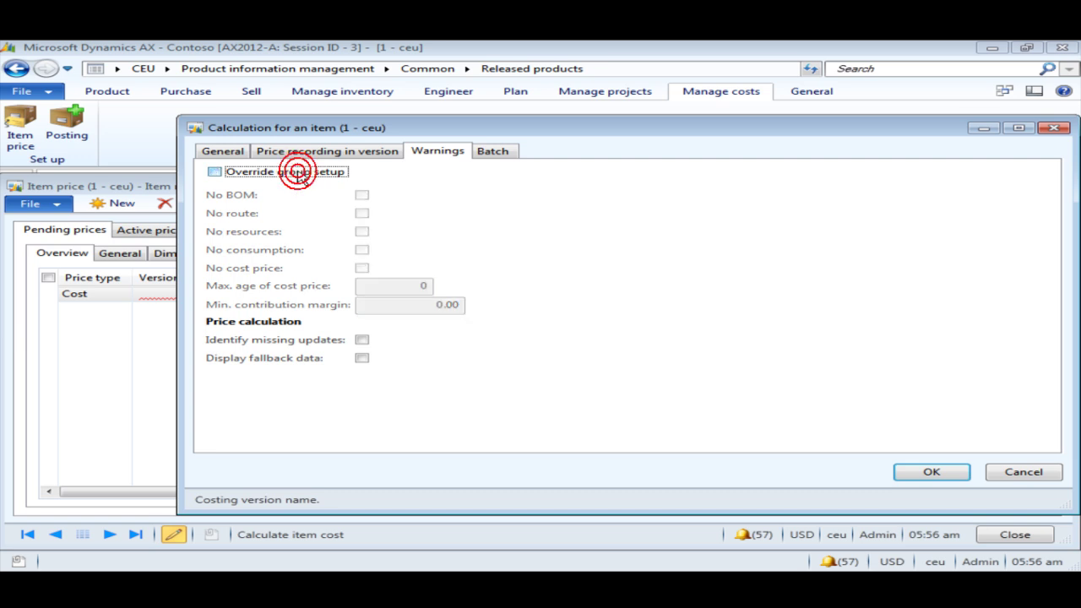
{"action": "left_click", "coordinate": [361, 340]}
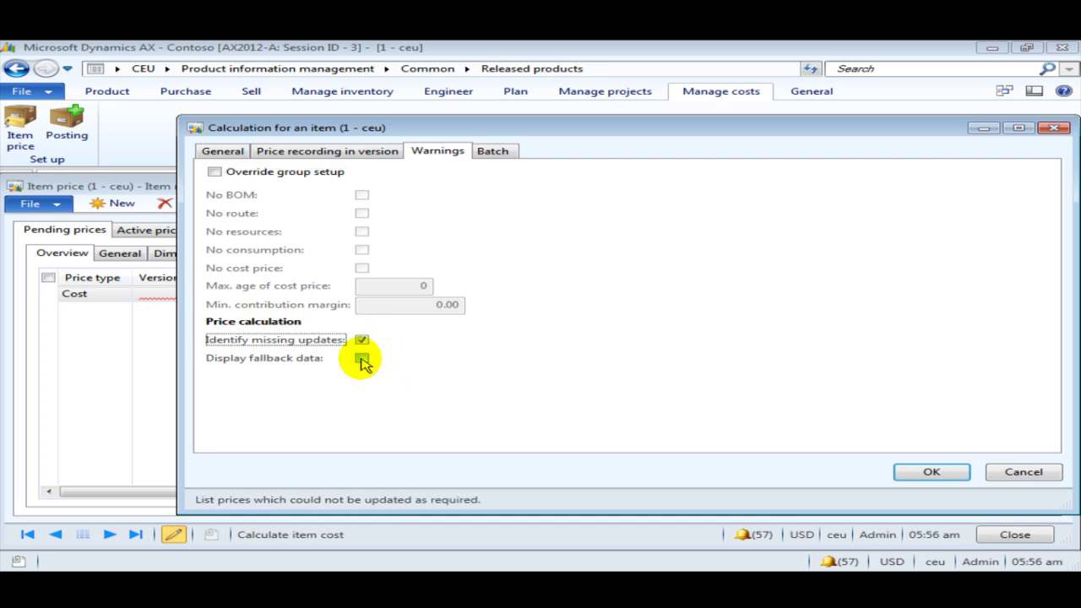
Check the batch settings, then run the BallPointPen price calculation and dismiss its message log
{"action": "left_click", "coordinate": [492, 151]}
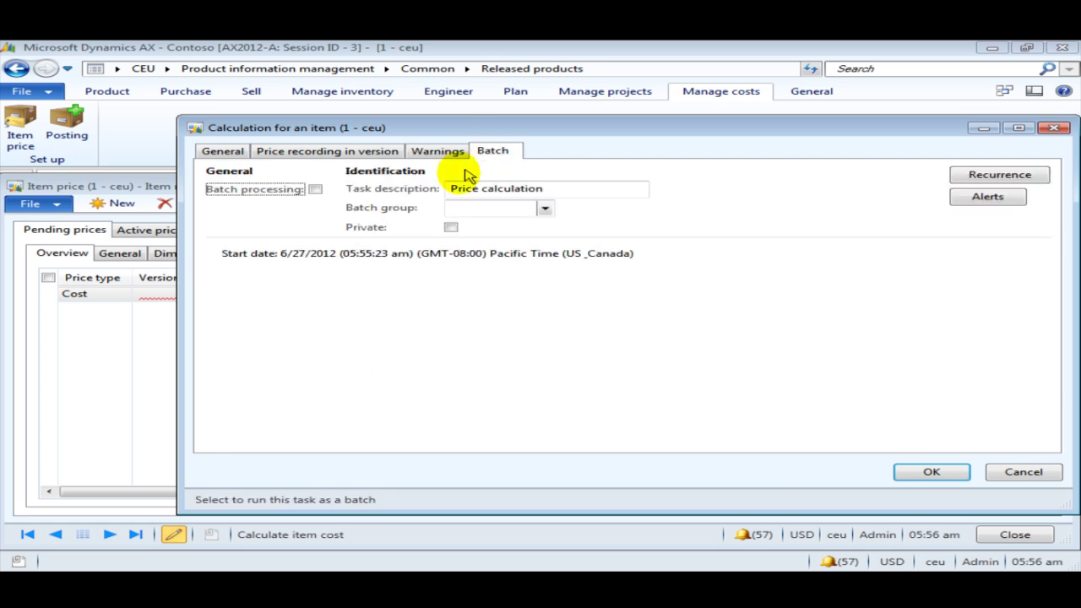
{"action": "left_click", "coordinate": [234, 157]}
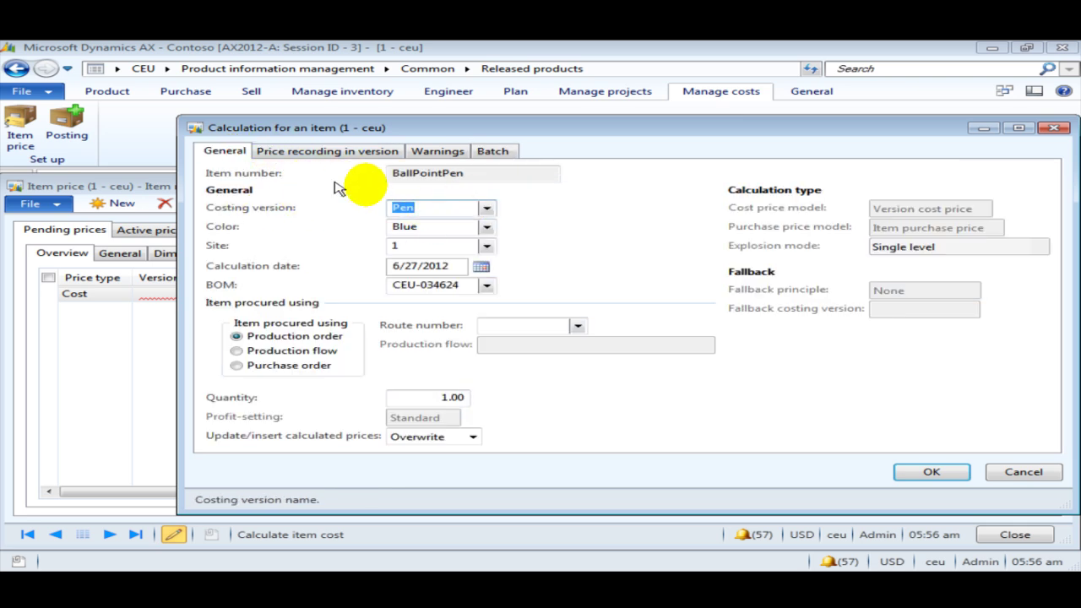
{"action": "left_click", "coordinate": [931, 472]}
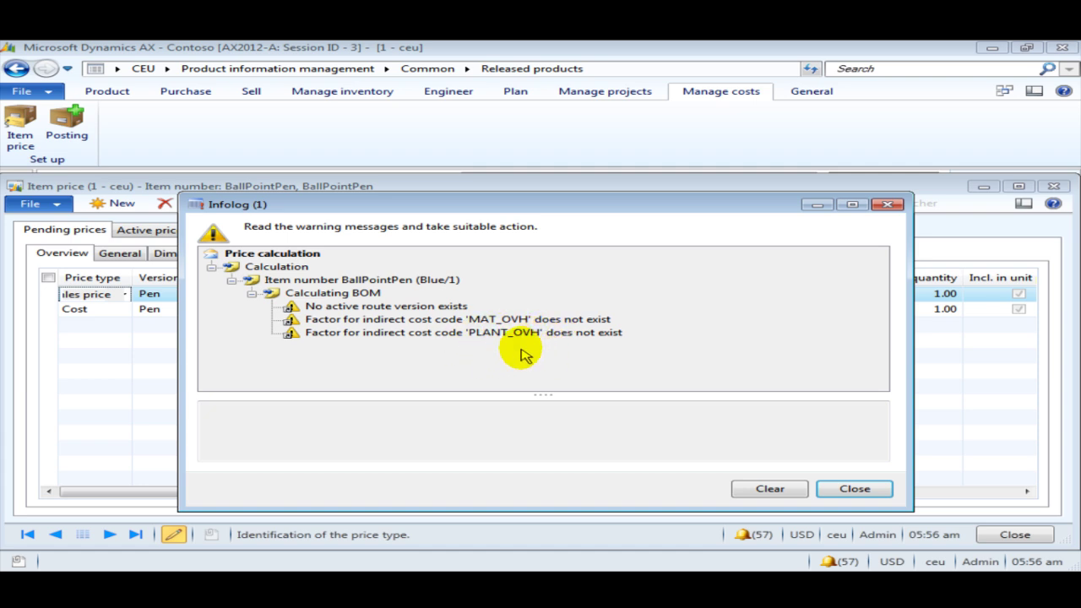
{"action": "left_click", "coordinate": [861, 491]}
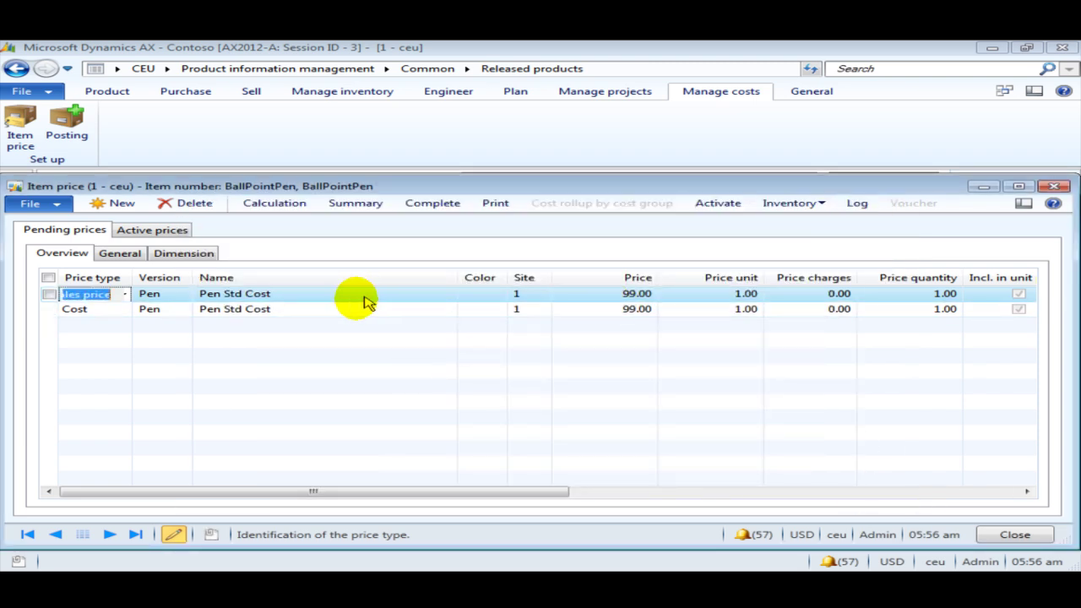
Widen the Price type column and examine the complete calculation behind the pending Cost price
{"action": "left_click_drag", "start_coordinate": [132, 279], "coordinate": [172, 278]}
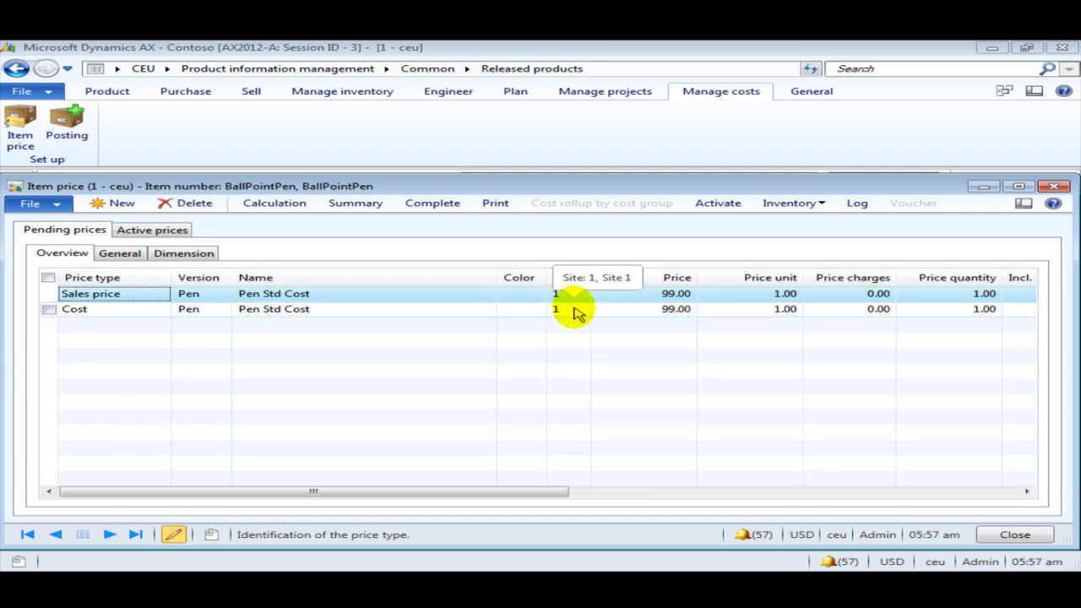
{"action": "left_click", "coordinate": [640, 309]}
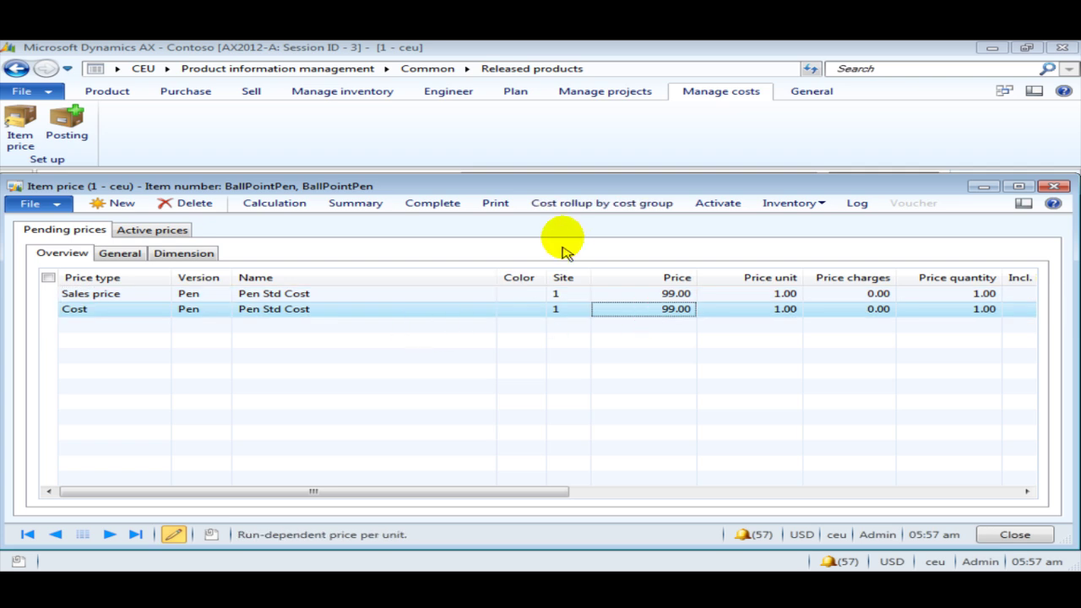
{"action": "left_click", "coordinate": [434, 203]}
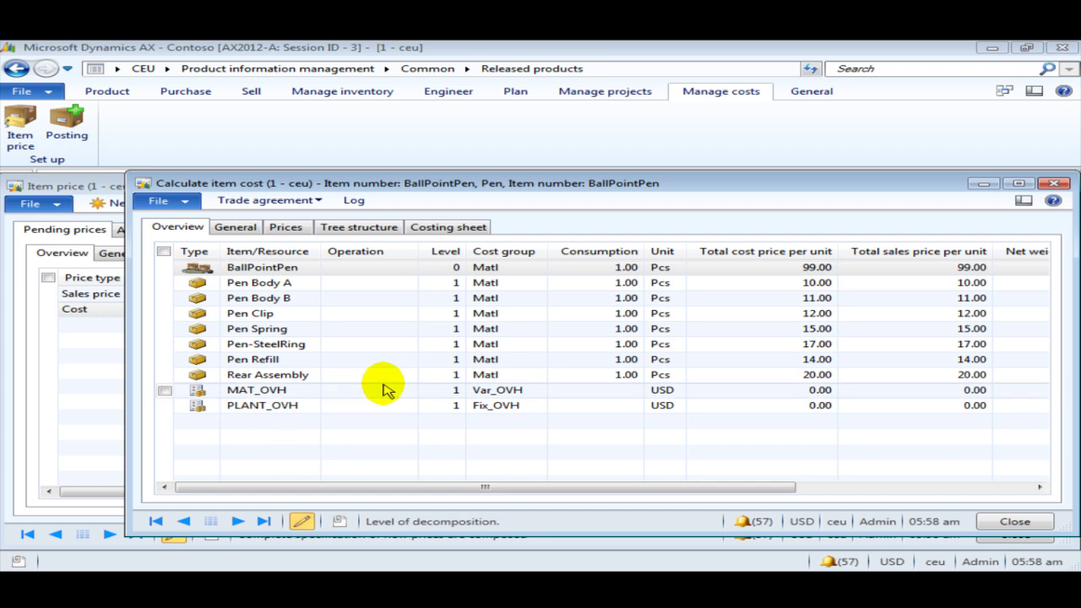
{"action": "left_click", "coordinate": [1015, 523]}
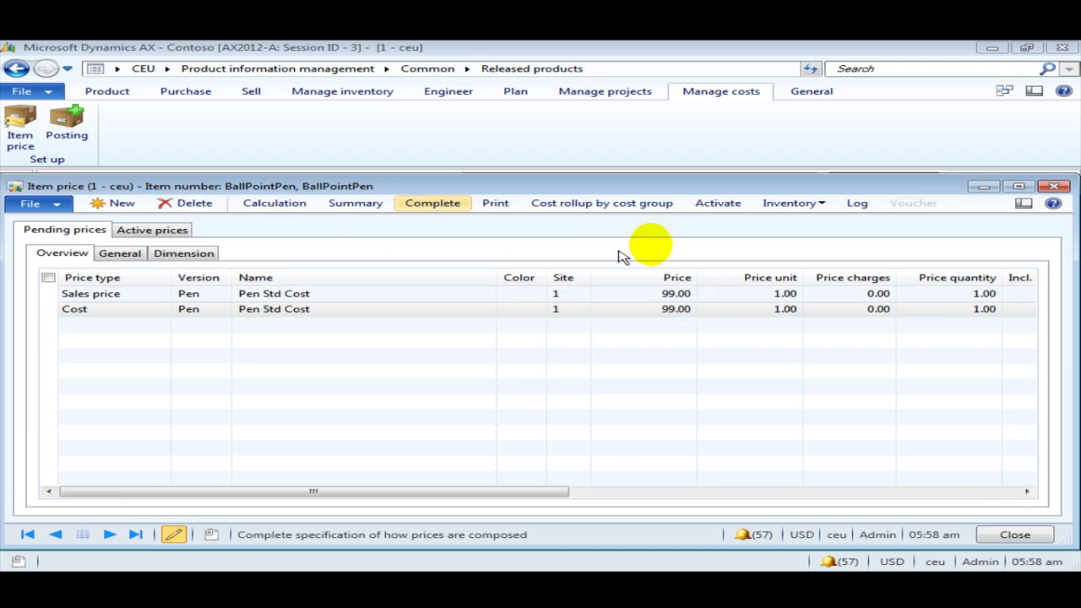
Activate the pending Cost price of BallPointPen, check the active prices and close the item prices
{"action": "left_click", "coordinate": [719, 204]}
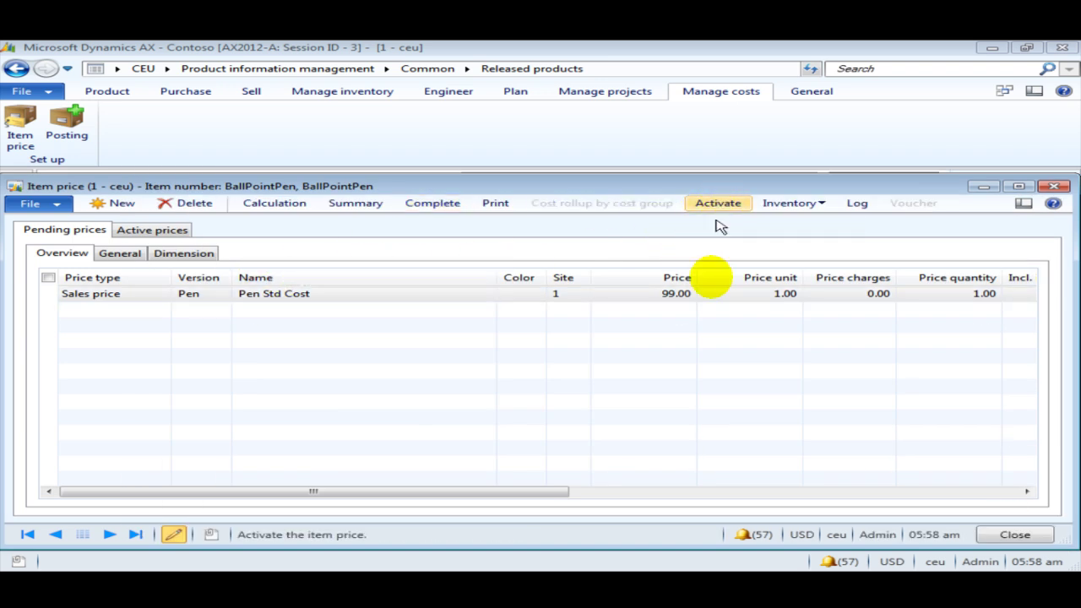
{"action": "left_click", "coordinate": [132, 232]}
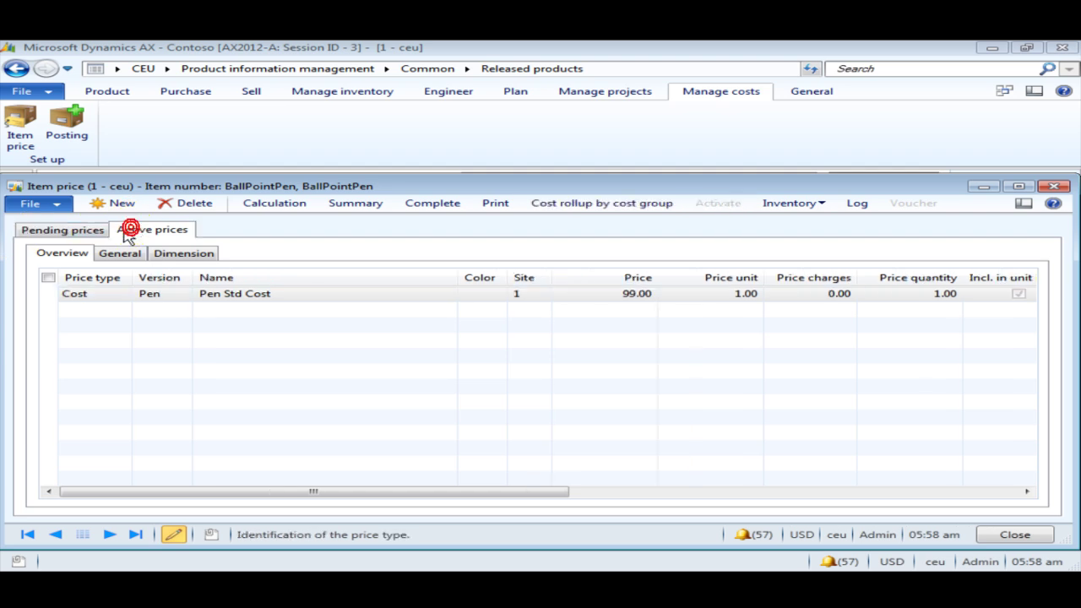
{"action": "left_click", "coordinate": [59, 231]}
{"action": "left_click", "coordinate": [1014, 534]}
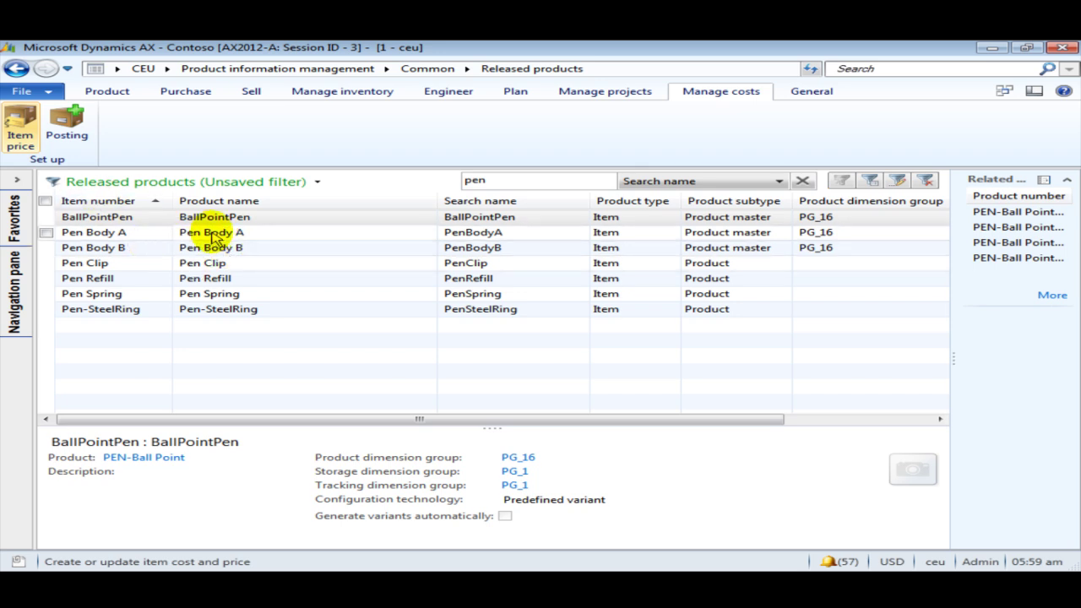
Open the cost groups from Pen Body A's Cost group field in edit mode and add group Pen-Mat named Pen Material
{"action": "double_click", "coordinate": [212, 237]}
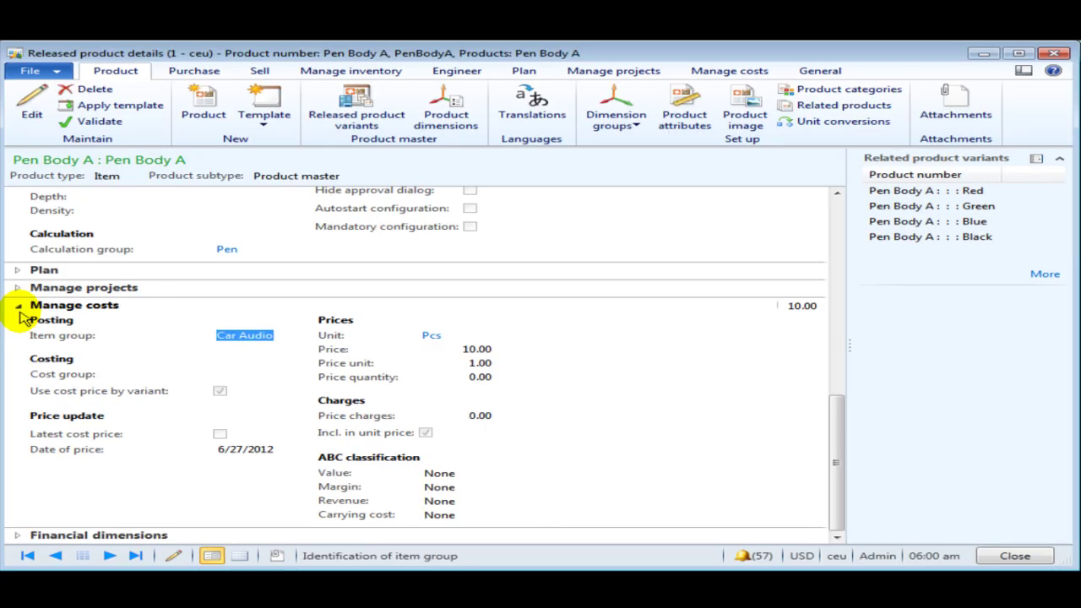
{"action": "left_click", "coordinate": [29, 114]}
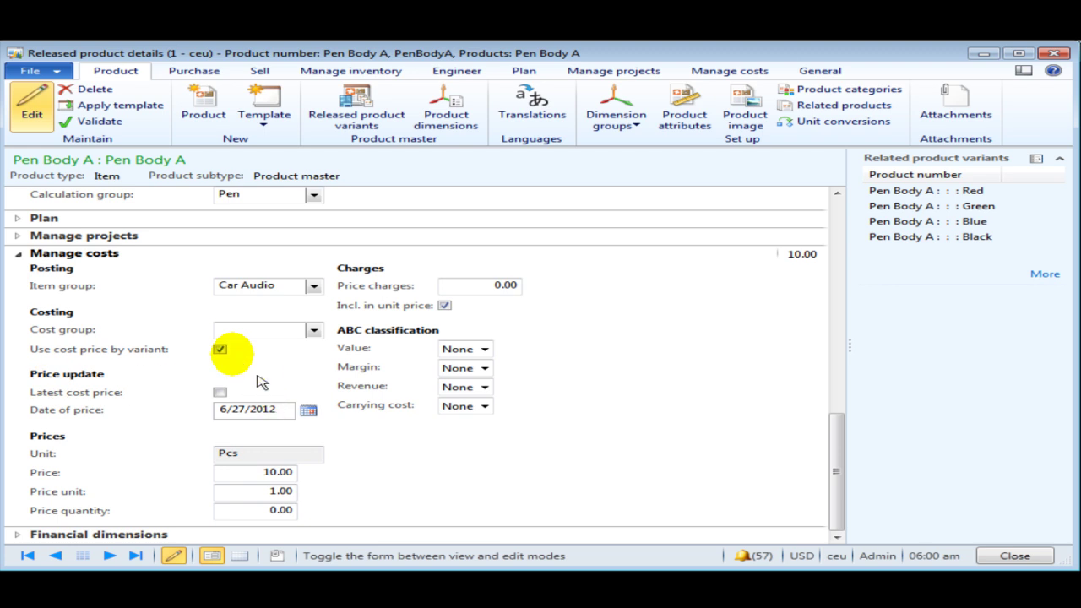
{"action": "right_click", "coordinate": [241, 331]}
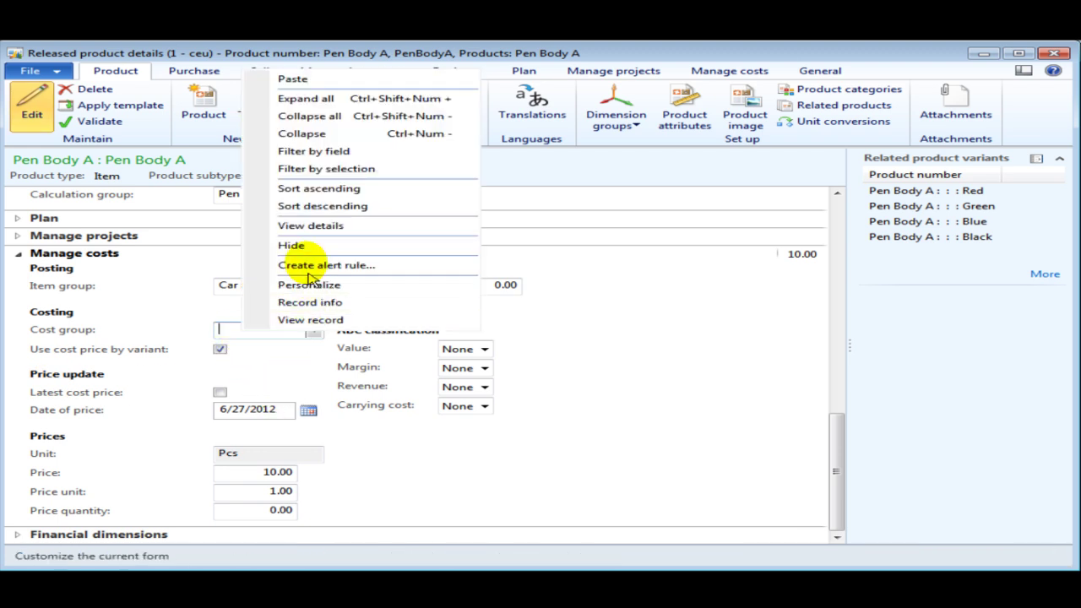
{"action": "left_click", "coordinate": [304, 225]}
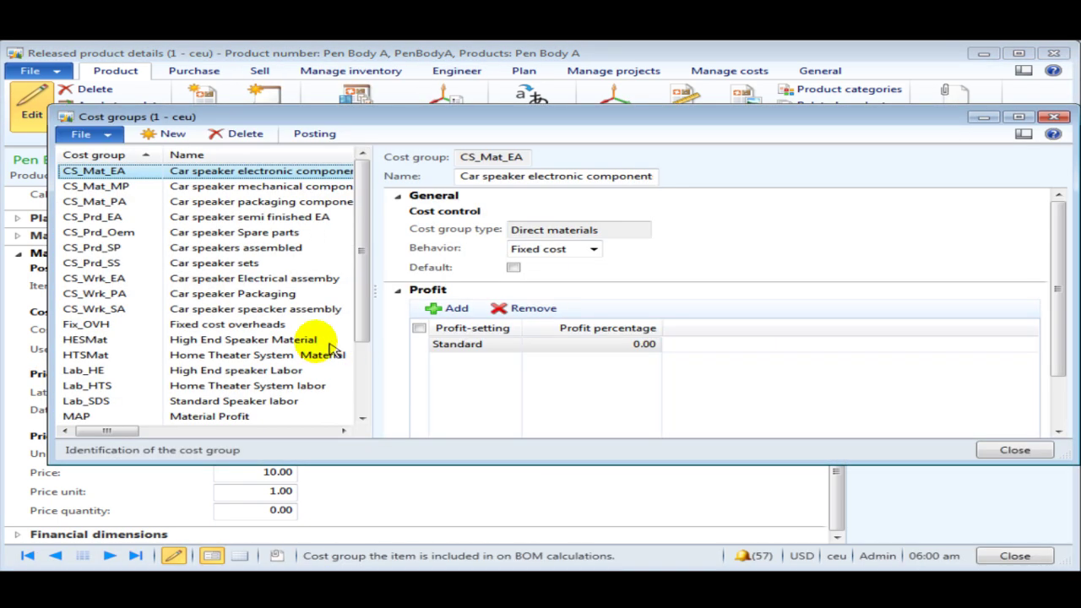
{"action": "left_click", "coordinate": [165, 133]}
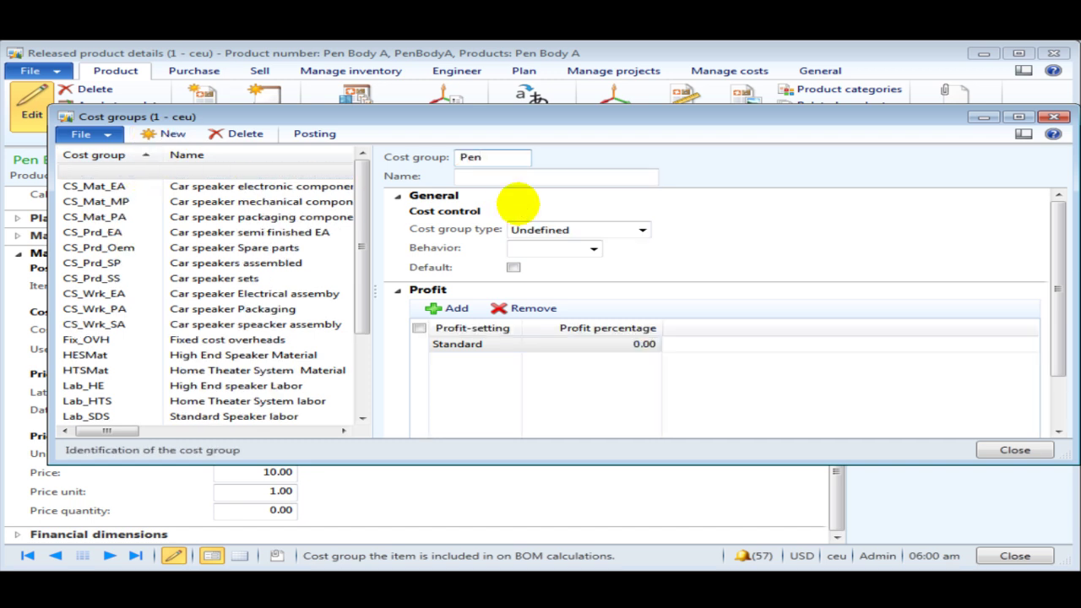
{"action": "type", "text": "Pen-Mat"}
{"action": "key", "text": "Tab"}
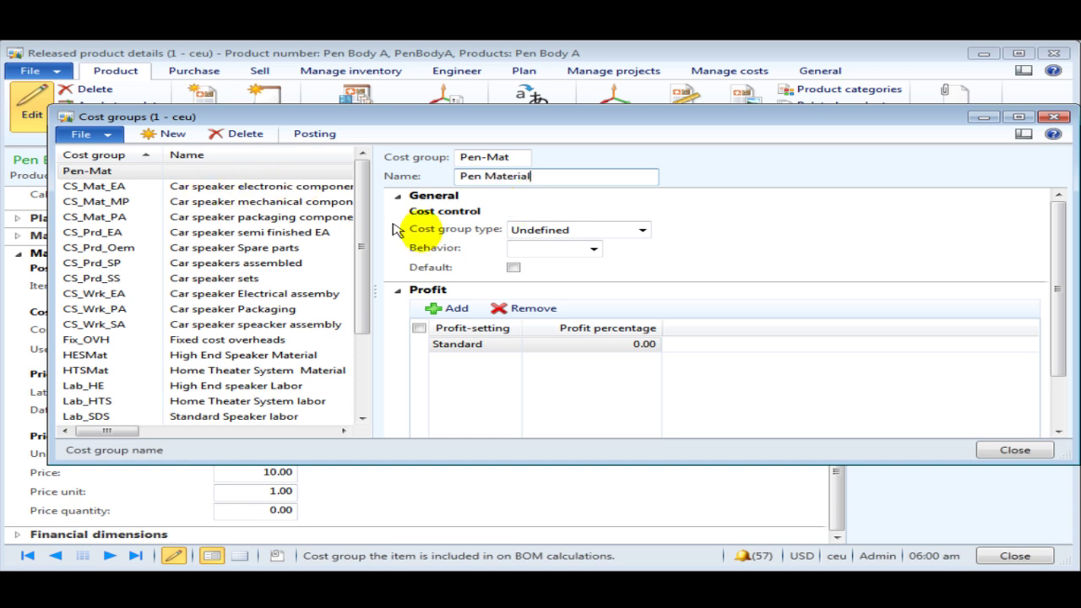
Set the Pen-Mat cost group's type to Direct materials and its behavior to Fixed cost
{"action": "left_click", "coordinate": [642, 230]}
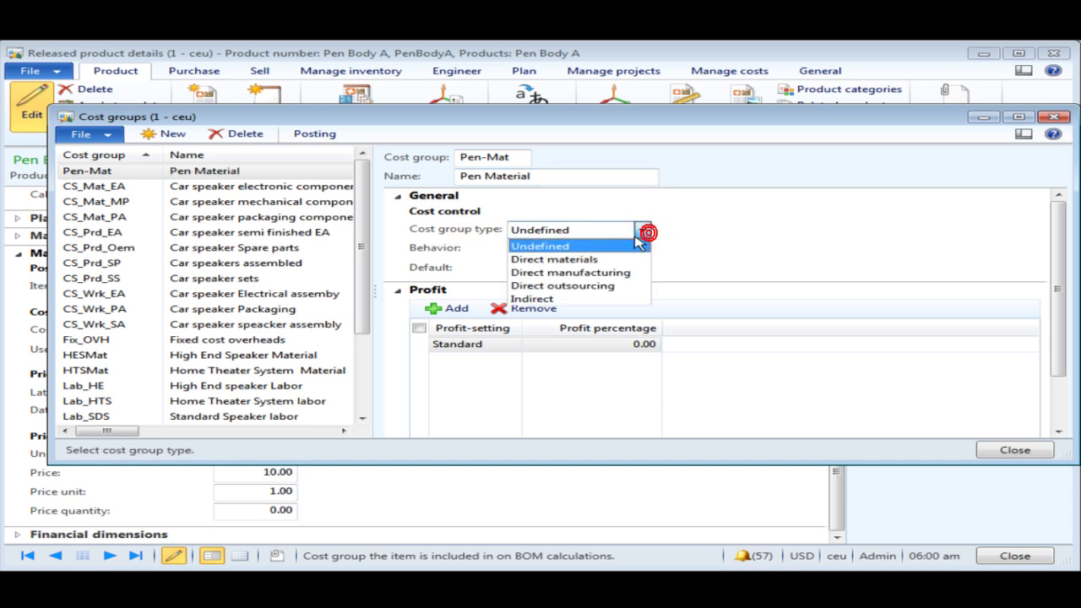
{"action": "left_click", "coordinate": [629, 260]}
{"action": "left_click", "coordinate": [583, 247]}
{"action": "left_click", "coordinate": [589, 249]}
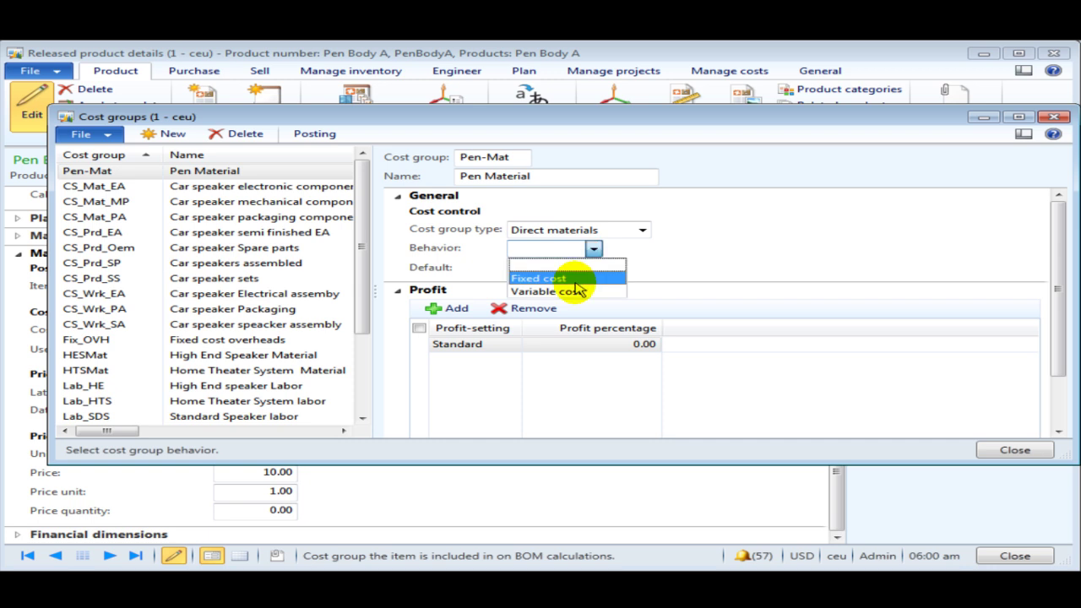
{"action": "left_click", "coordinate": [574, 279]}
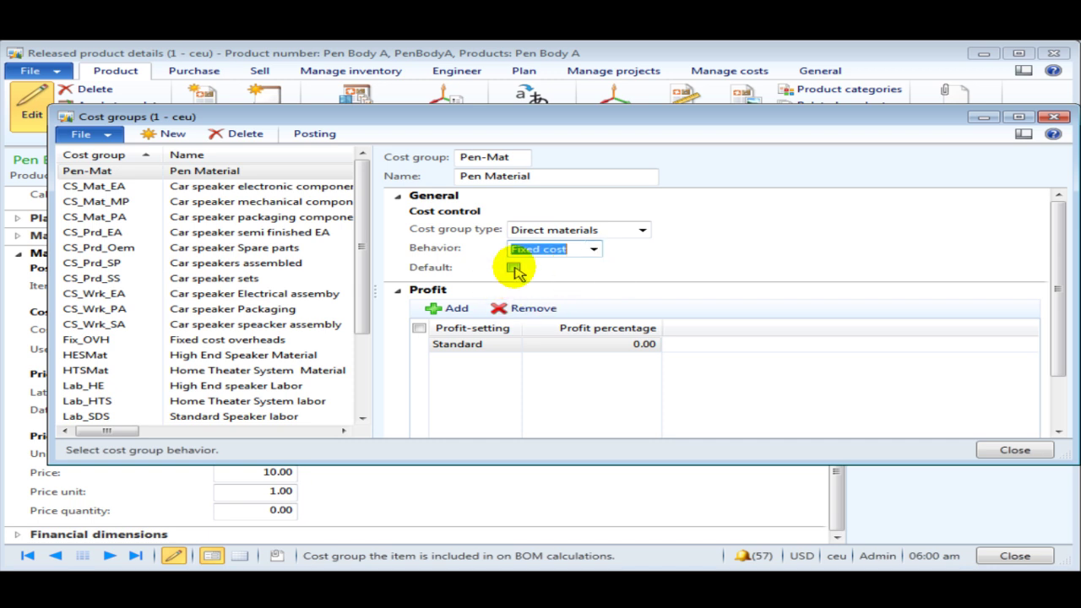
{"action": "key", "text": "shift+Tab"}
{"action": "scroll", "coordinate": [540, 287], "scroll_direction": "down", "scroll_amount": 1}
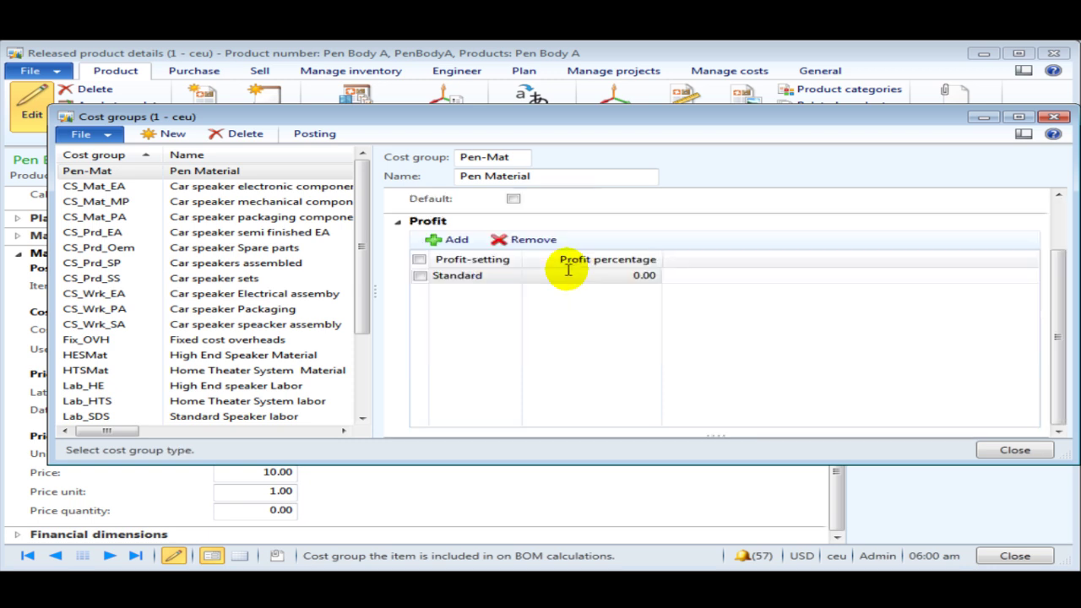
Set the Pen-Mat cost group's Standard profit percentage to 20 and assign Pen-Mat as Pen Body A's cost group
{"action": "left_click", "coordinate": [582, 274]}
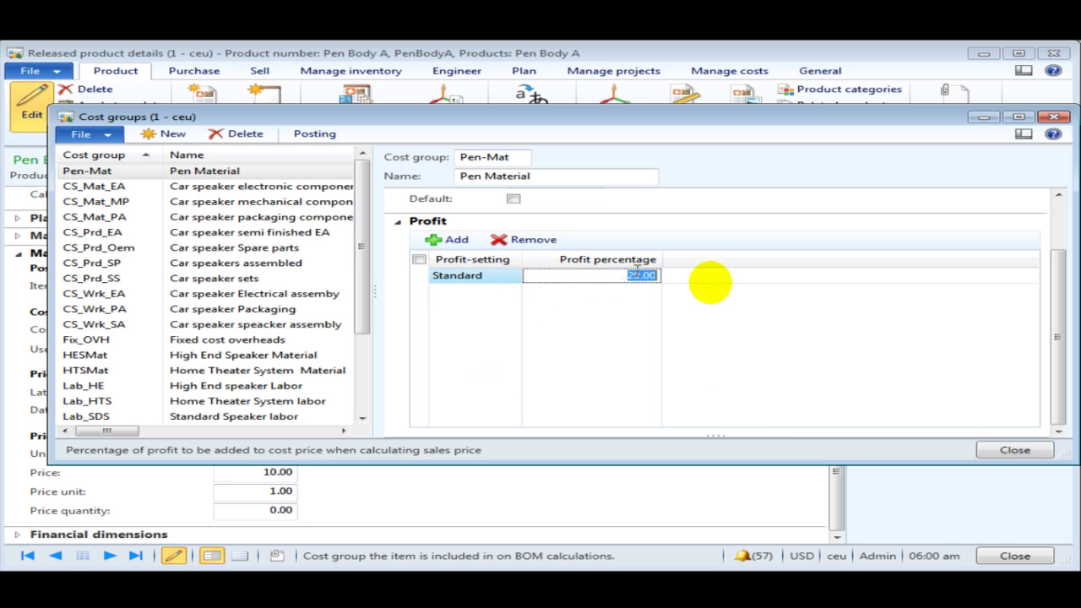
{"action": "left_click", "coordinate": [1015, 449]}
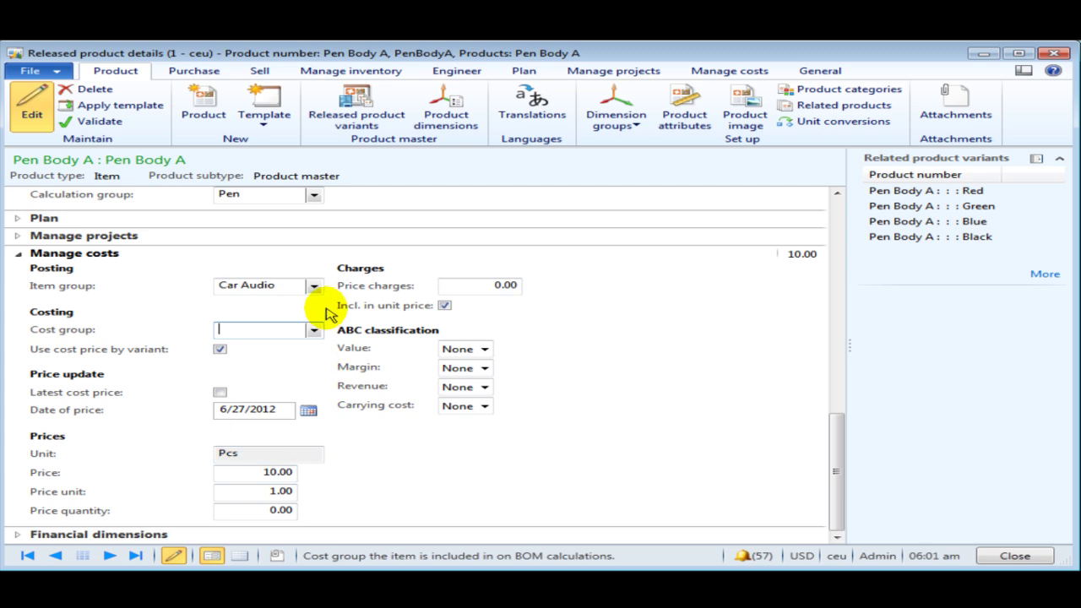
{"action": "left_click", "coordinate": [313, 330]}
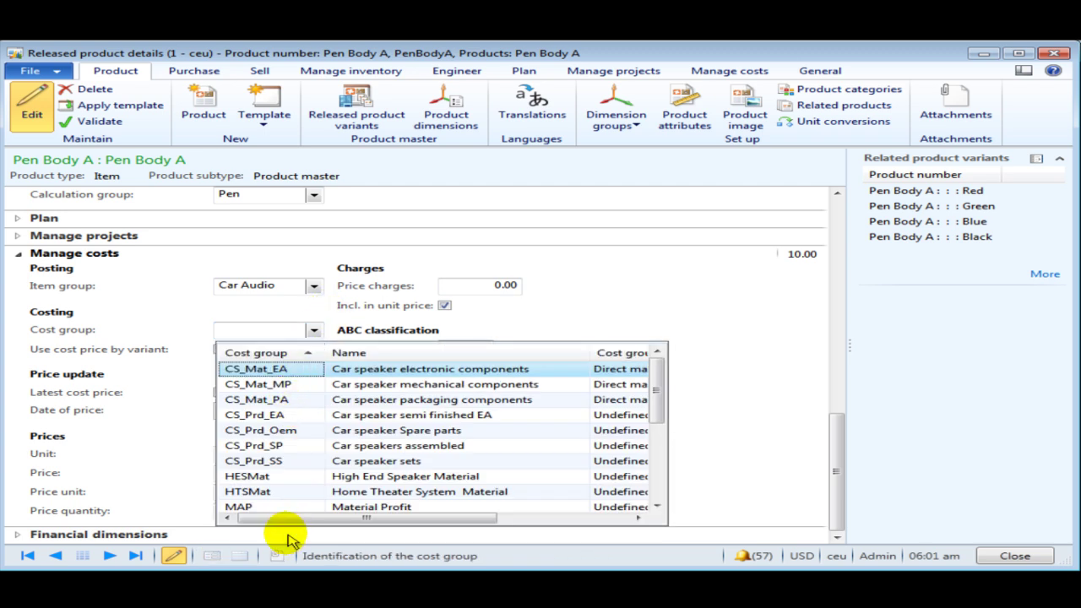
{"action": "scroll", "coordinate": [302, 433], "scroll_direction": "down", "scroll_amount": 3}
{"action": "left_click", "coordinate": [287, 399]}
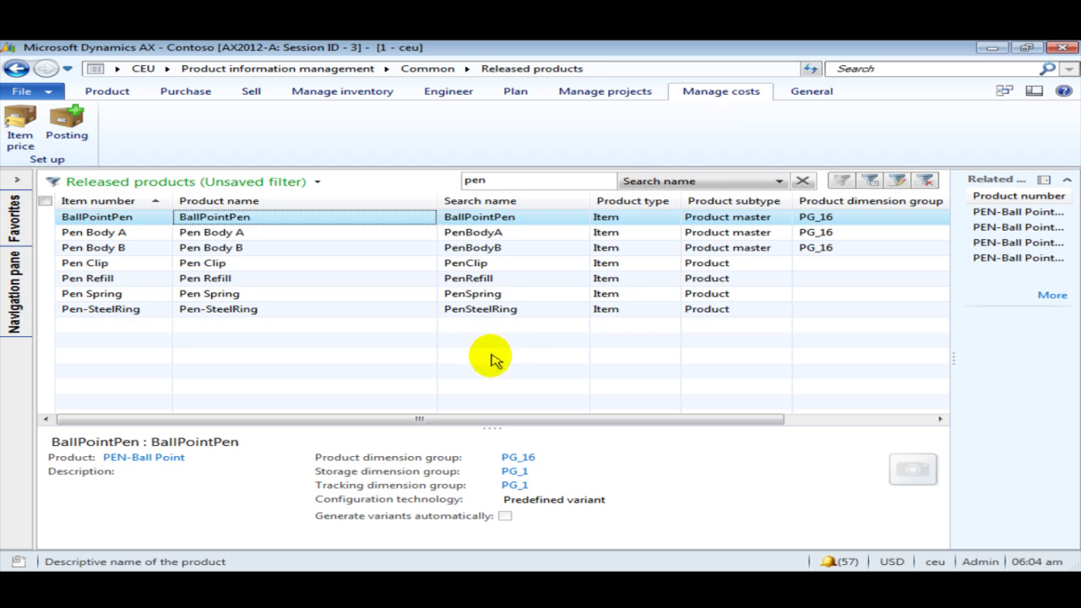
Run the item price calculation for BallPointPen with costing version Pen, color Blue and site 1
{"action": "left_click", "coordinate": [21, 128]}
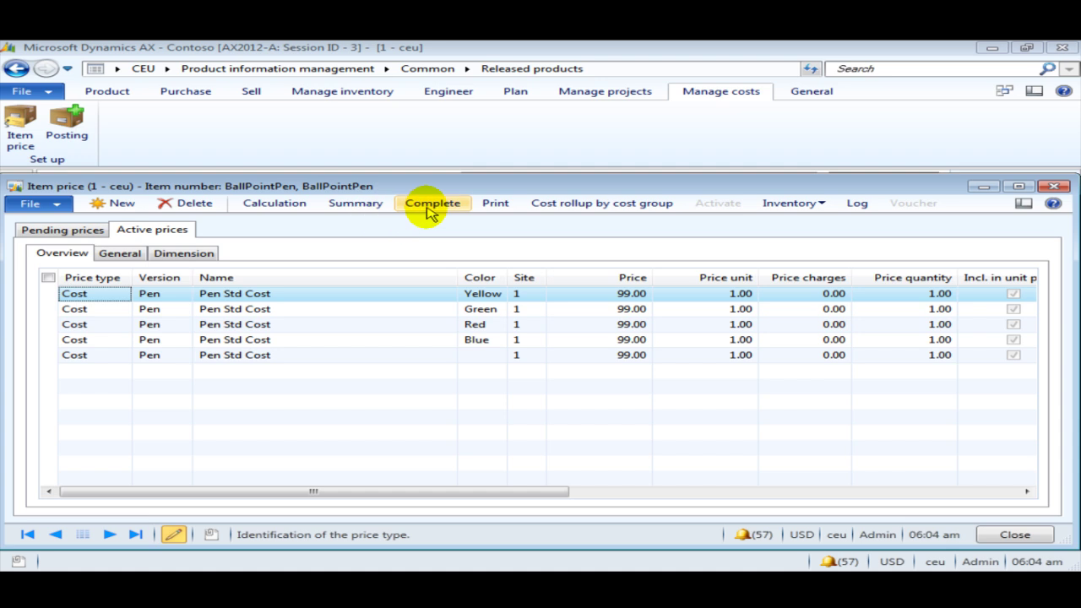
{"action": "left_click", "coordinate": [276, 206]}
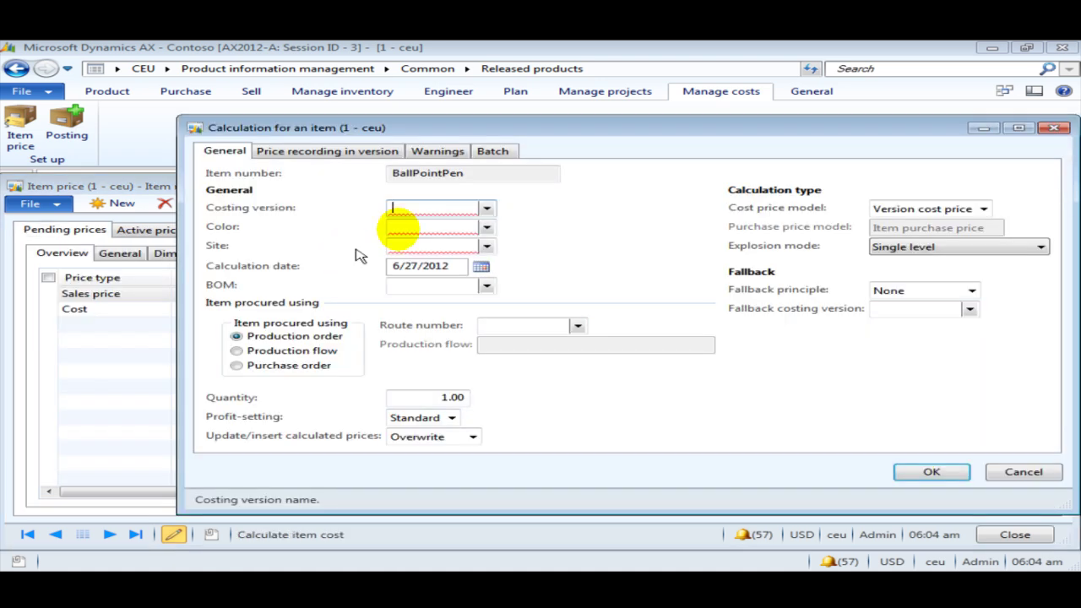
{"action": "left_click", "coordinate": [486, 207]}
{"action": "left_click", "coordinate": [462, 246]}
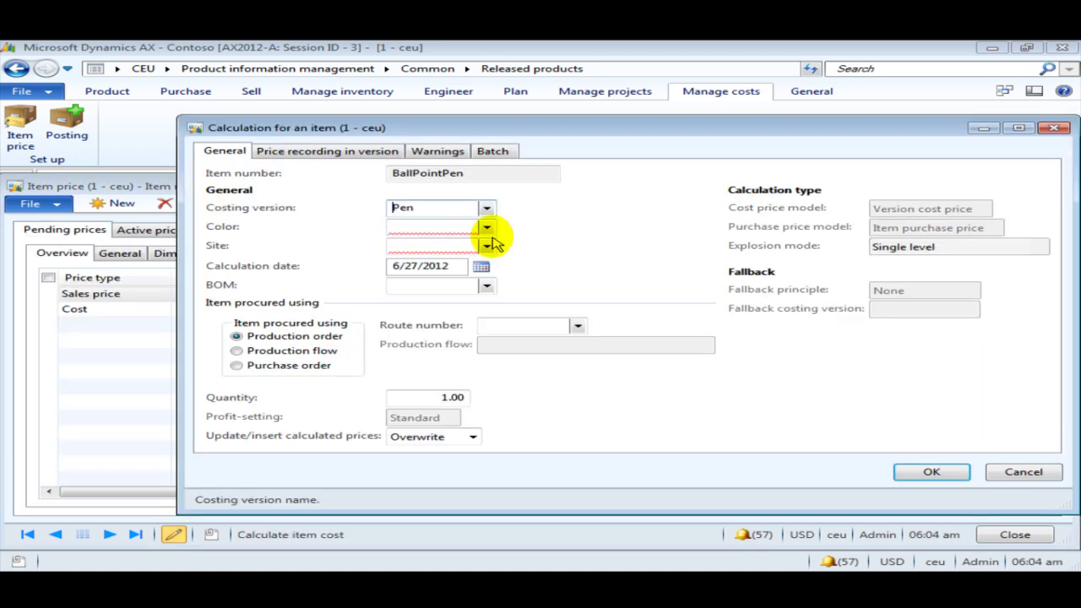
{"action": "left_click", "coordinate": [486, 228]}
{"action": "left_click", "coordinate": [428, 266]}
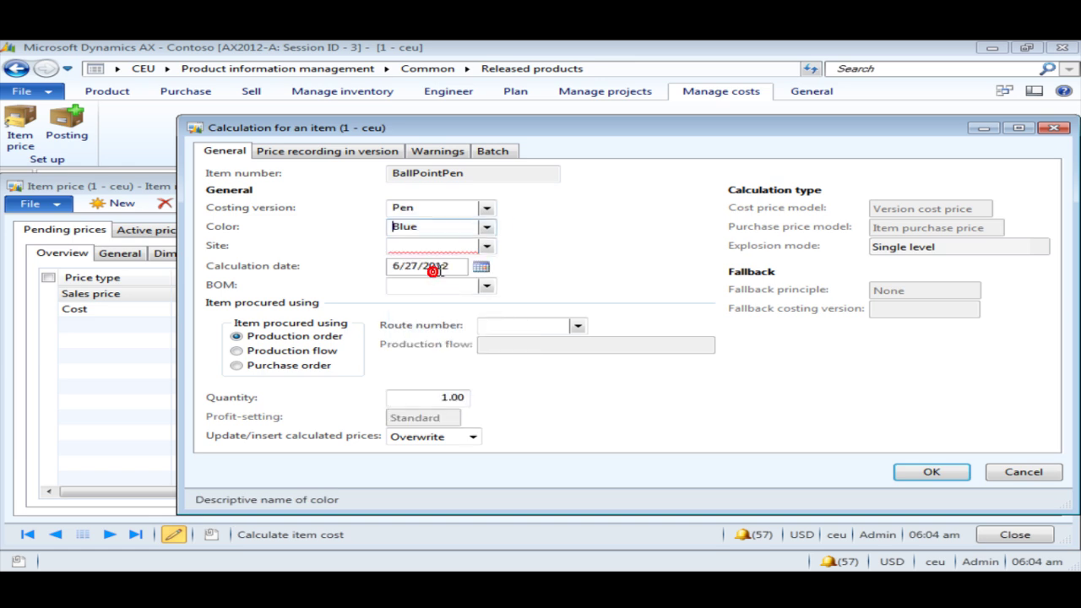
{"action": "left_click", "coordinate": [486, 246]}
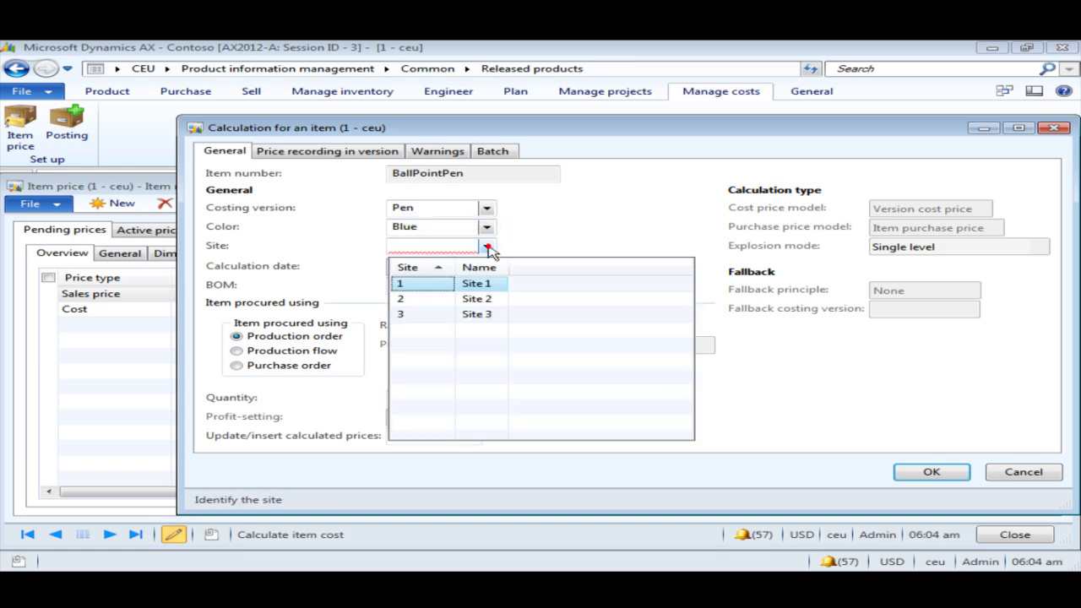
{"action": "left_click", "coordinate": [448, 289]}
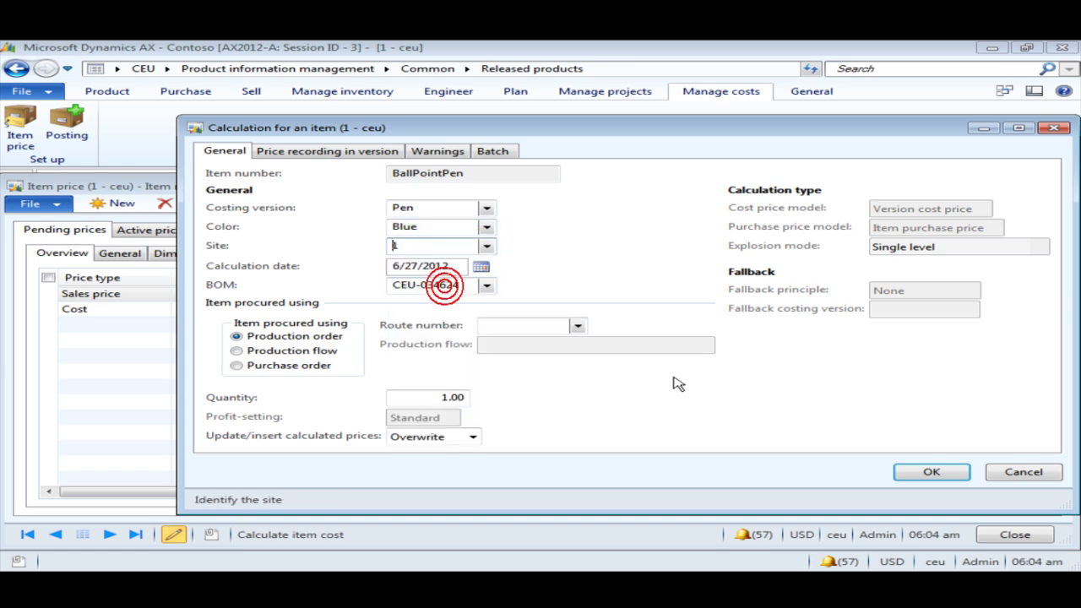
{"action": "left_click", "coordinate": [929, 473]}
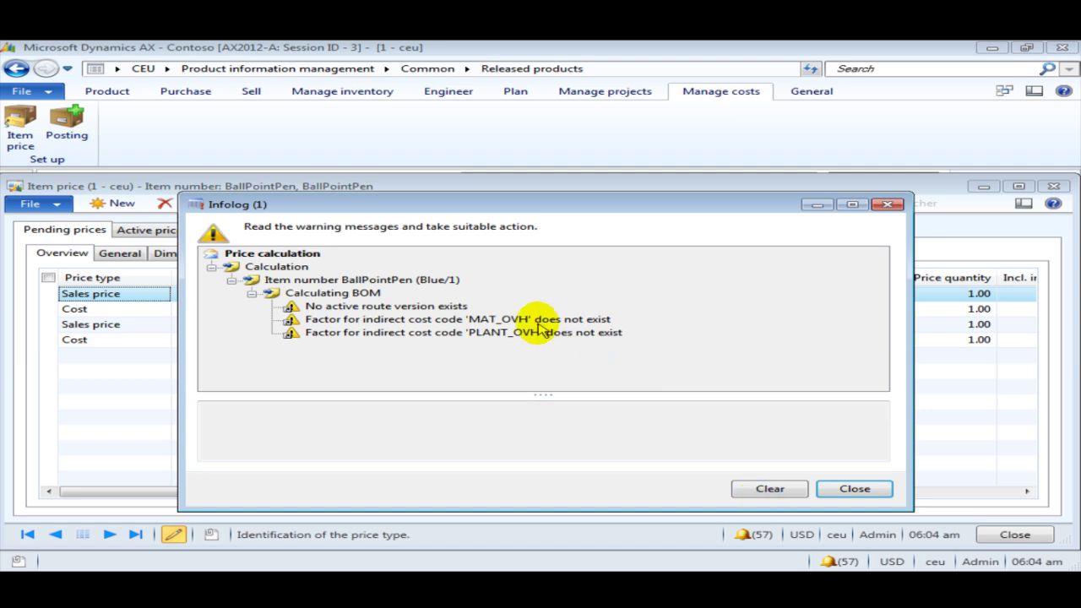
{"action": "left_click", "coordinate": [854, 489]}
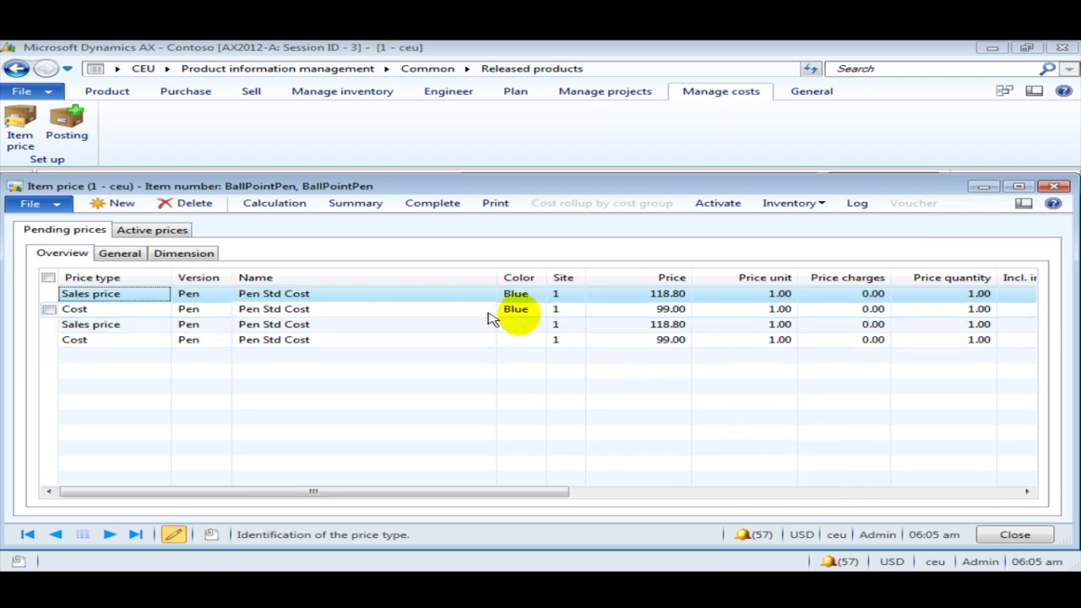
Compare the pending Blue prices of BallPointPen and examine each component's cost and sales price in the complete calculation
{"action": "left_click", "coordinate": [521, 311]}
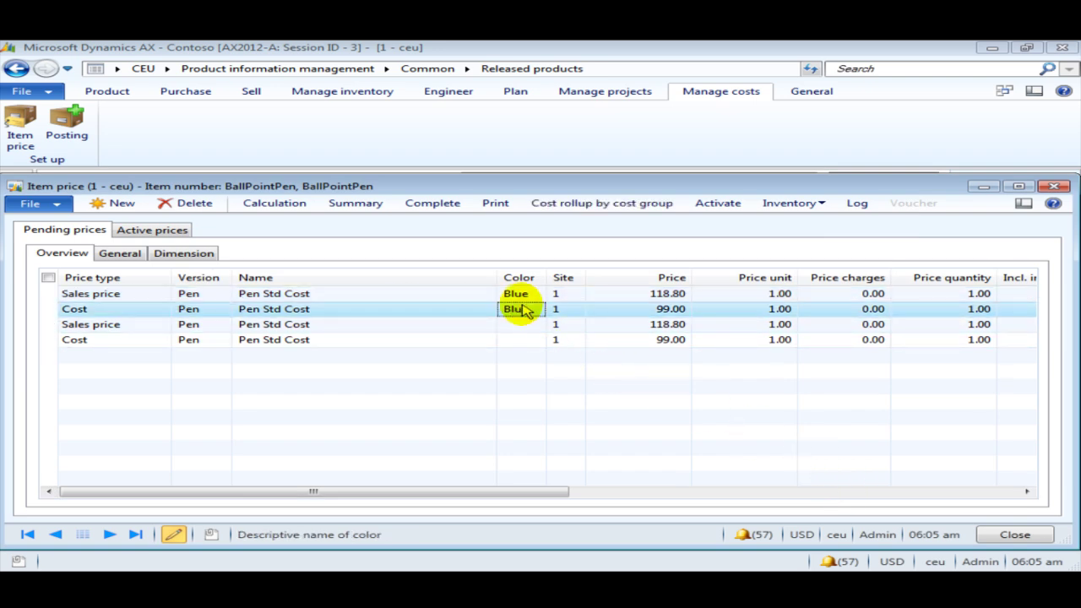
{"action": "left_click", "coordinate": [522, 295]}
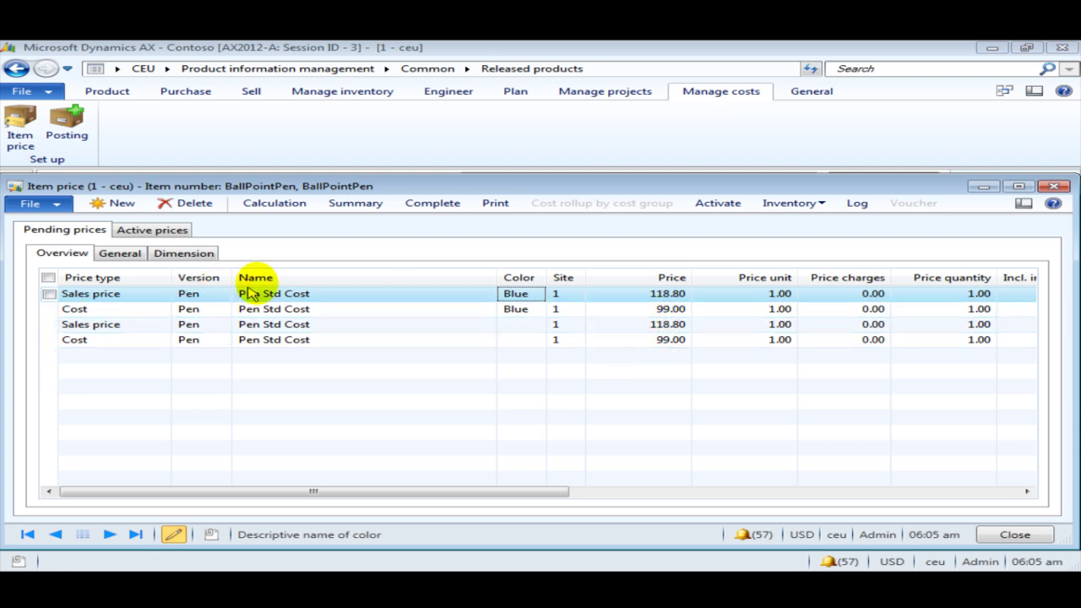
{"action": "left_click", "coordinate": [678, 297]}
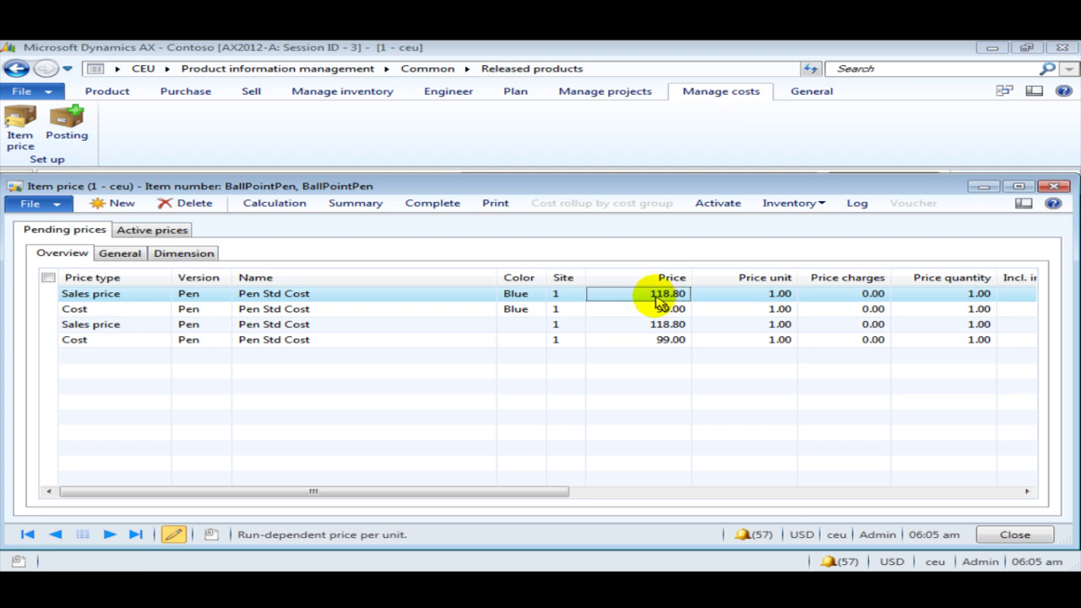
{"action": "left_click", "coordinate": [447, 206]}
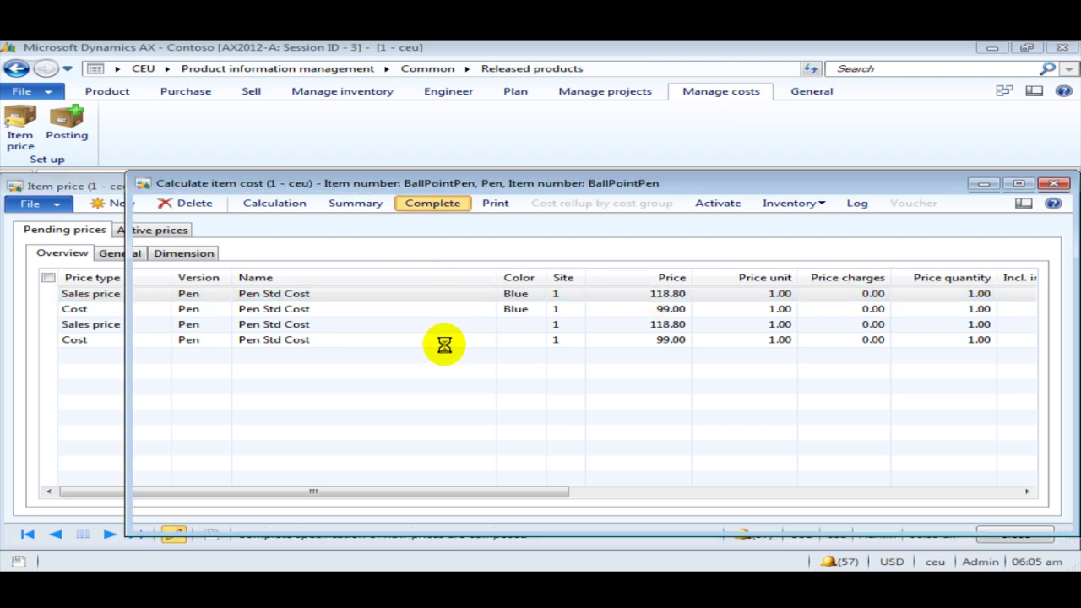
{"action": "left_click", "coordinate": [730, 490]}
{"action": "left_click_drag", "start_coordinate": [781, 501], "coordinate": [784, 502]}
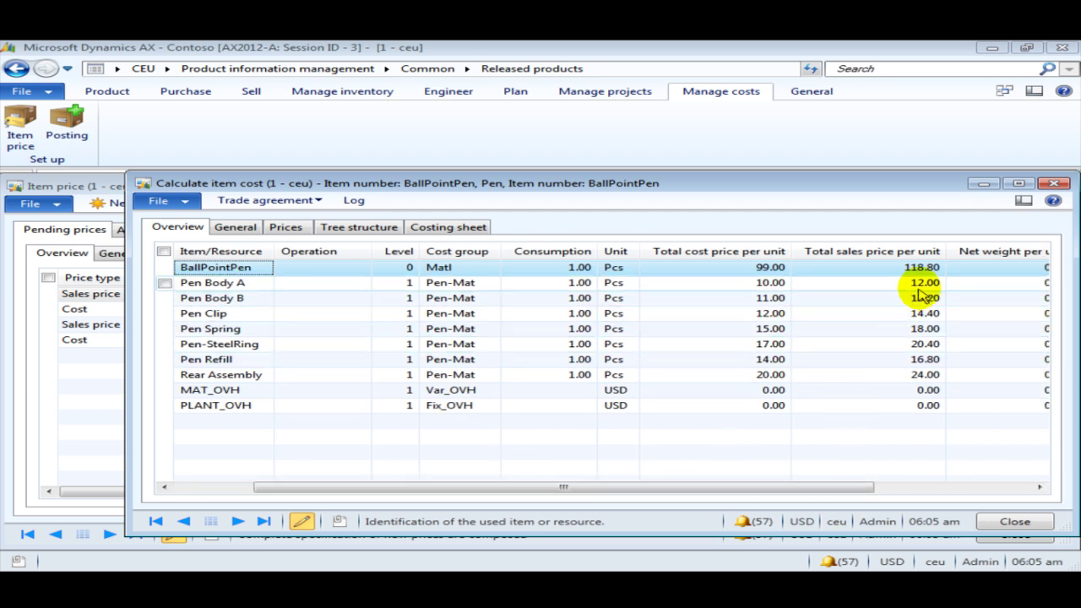
{"action": "left_click", "coordinate": [744, 285]}
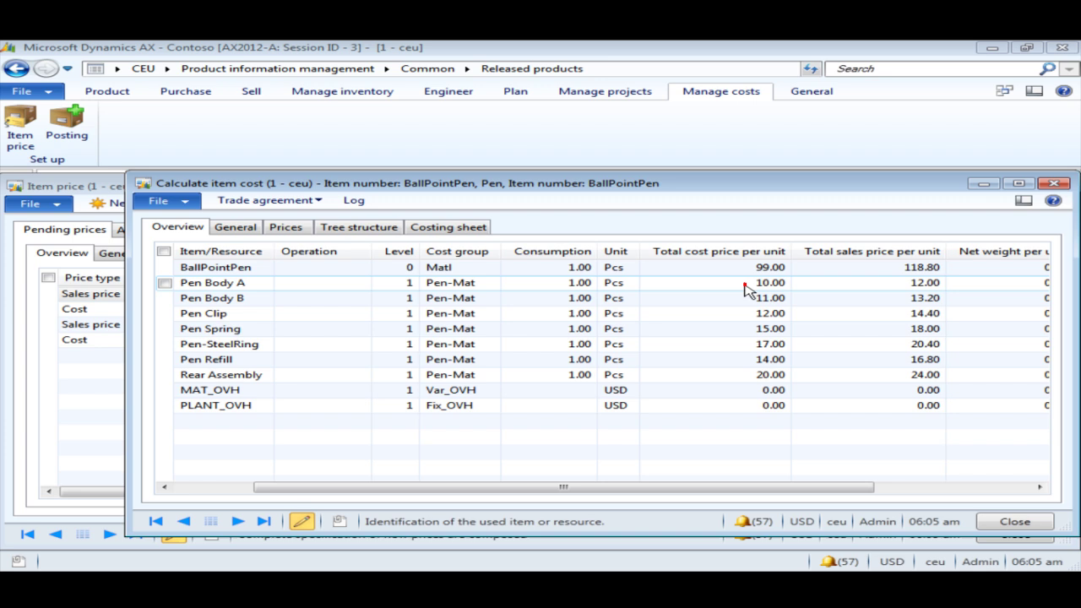
{"action": "left_click", "coordinate": [872, 285]}
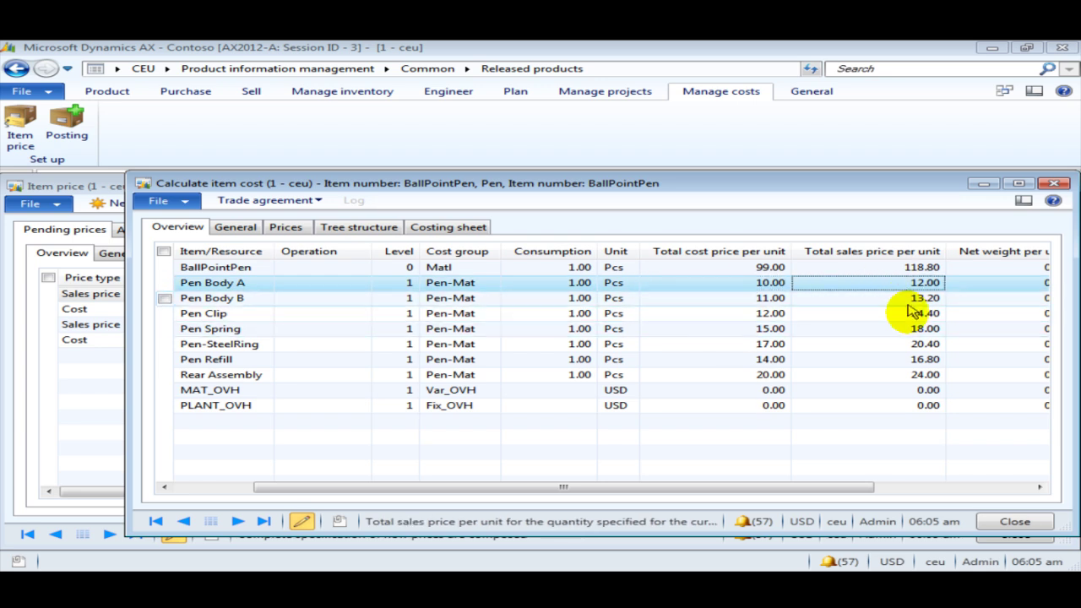
{"action": "left_click", "coordinate": [879, 268]}
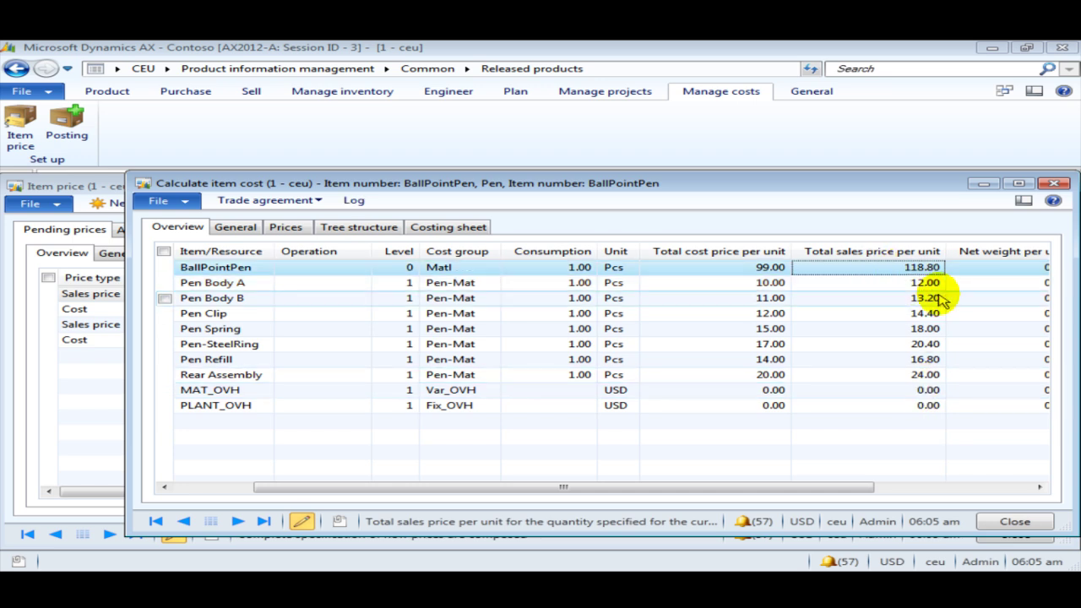
{"action": "left_click", "coordinate": [1013, 521]}
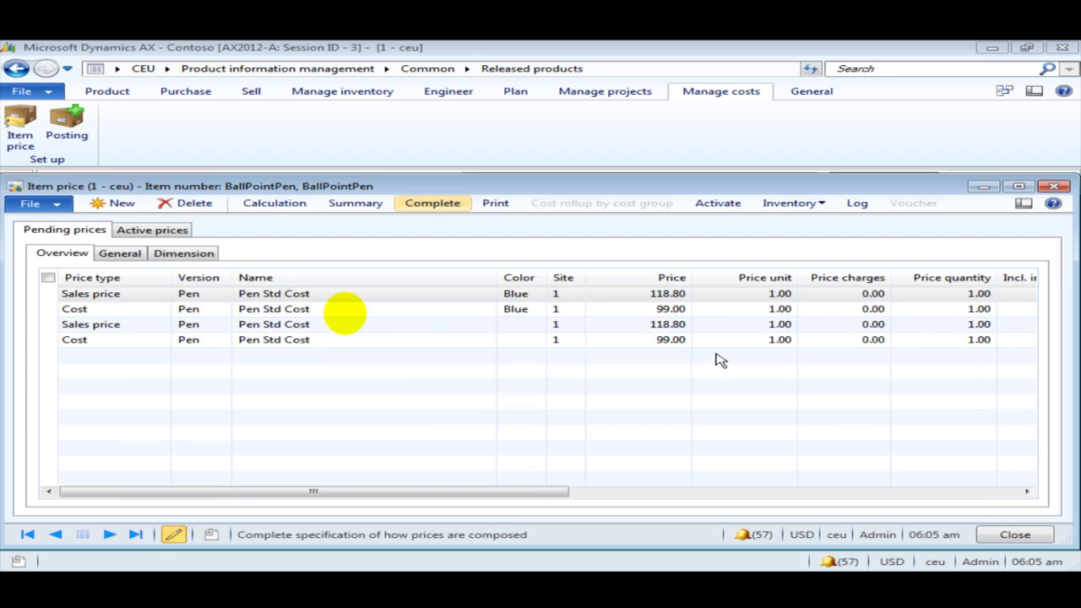
Activate the pending Blue Sales price of BallPointPen and close the item prices
{"action": "left_click", "coordinate": [423, 296]}
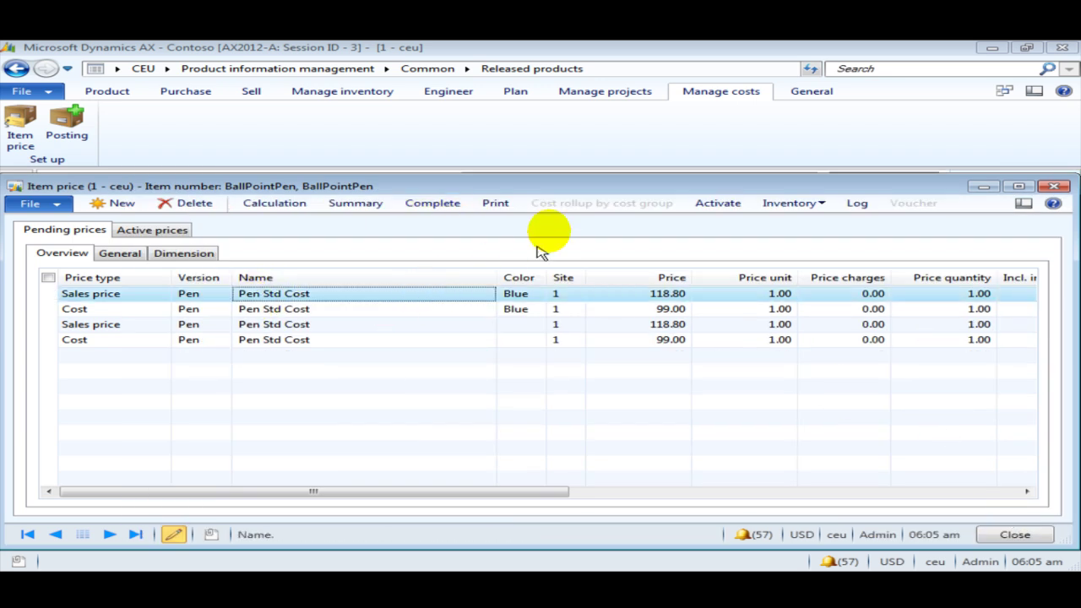
{"action": "left_click", "coordinate": [719, 203]}
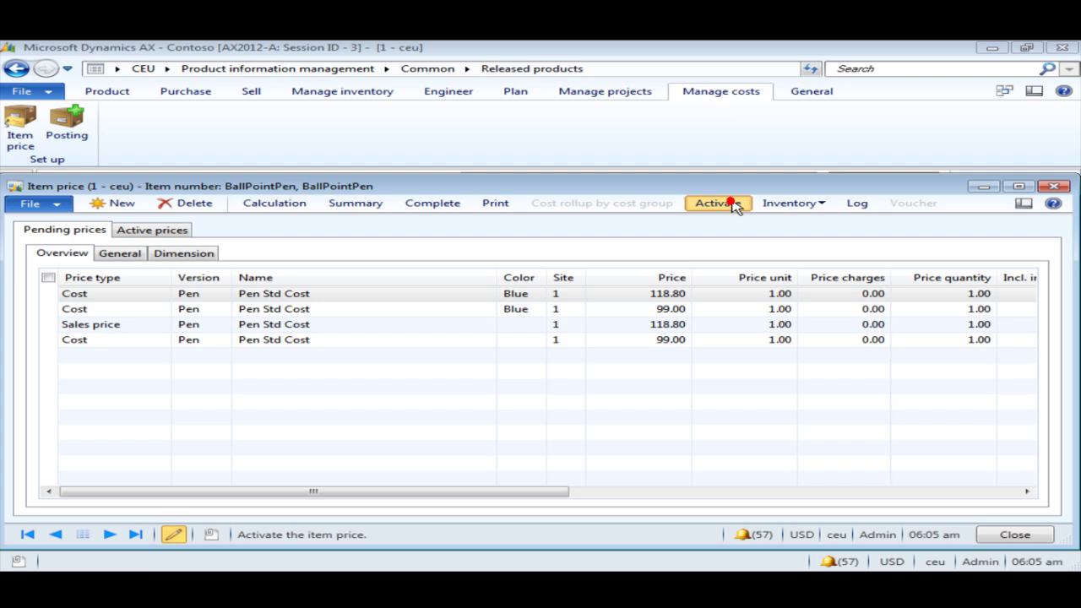
{"action": "left_click", "coordinate": [1052, 187]}
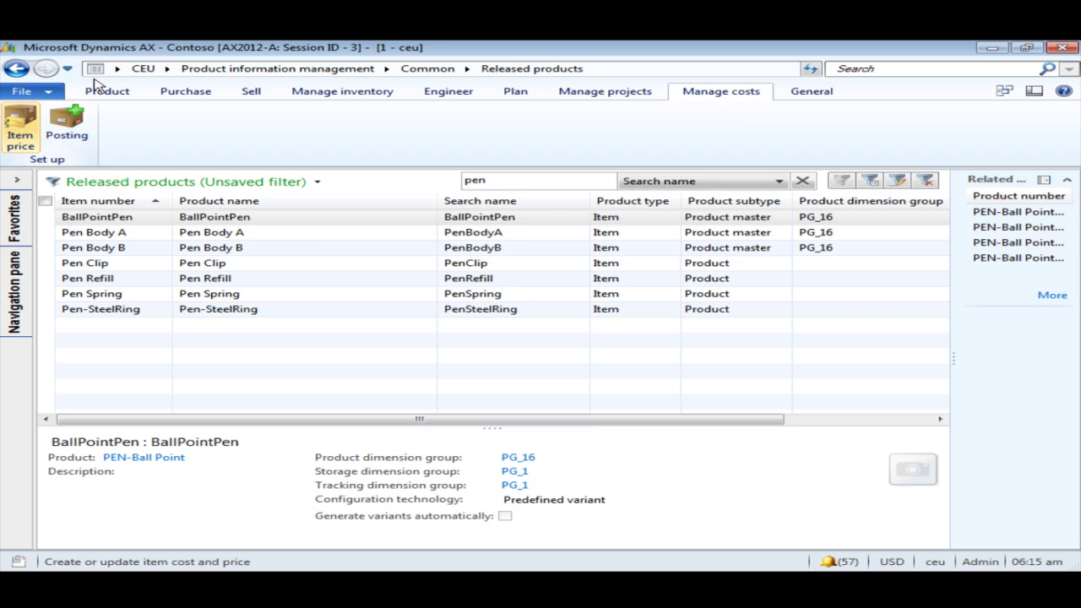
Open the costing sheet setup under Inventory and warehouse management and check the COGM - Blank node
{"action": "left_click", "coordinate": [169, 68]}
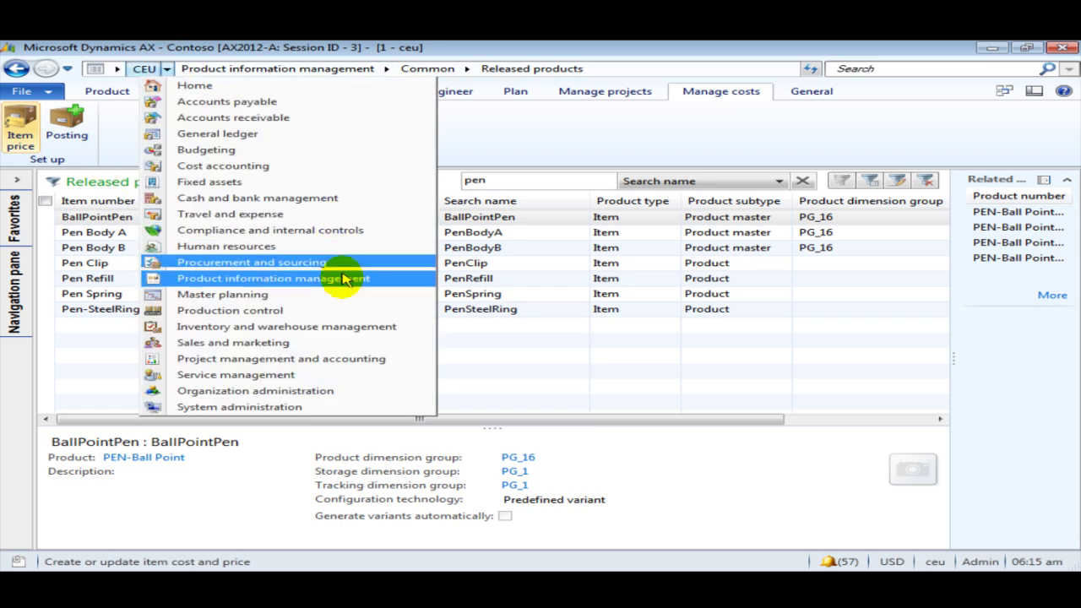
{"action": "left_click", "coordinate": [322, 329]}
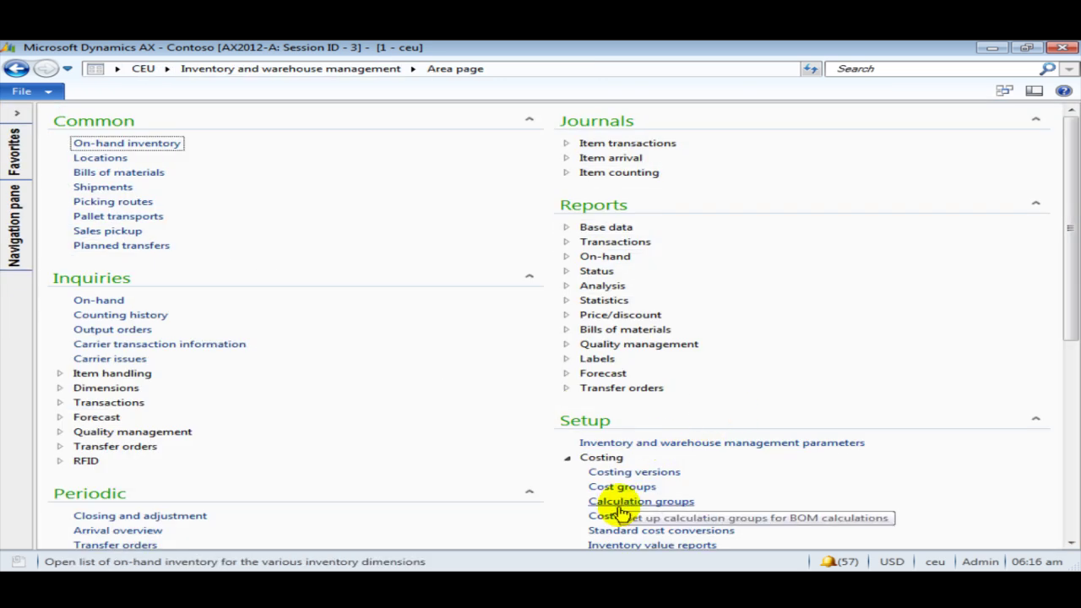
{"action": "left_click", "coordinate": [613, 516]}
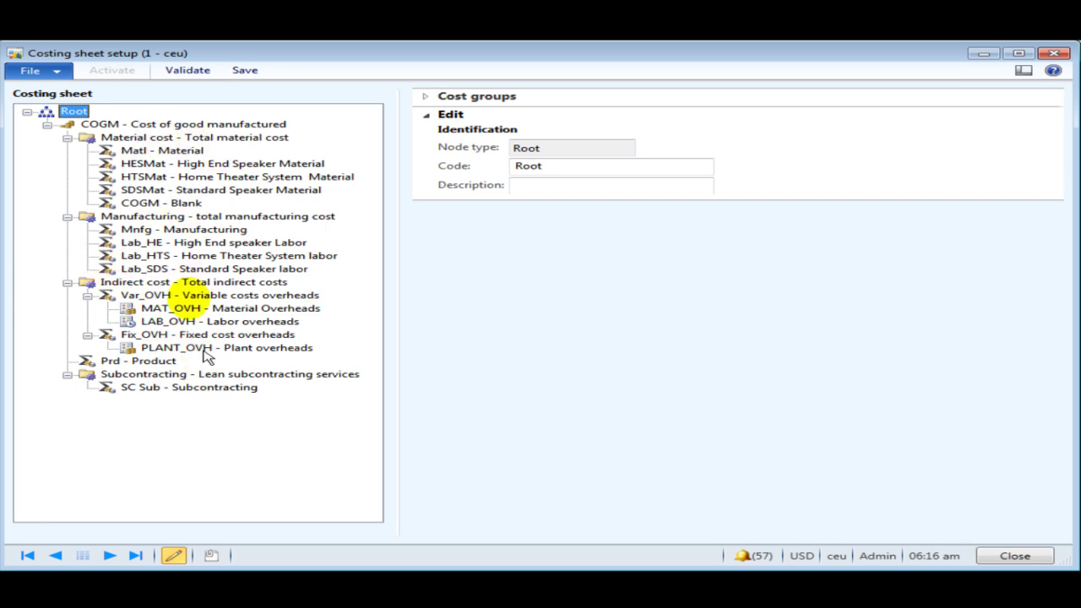
{"action": "left_click", "coordinate": [184, 204]}
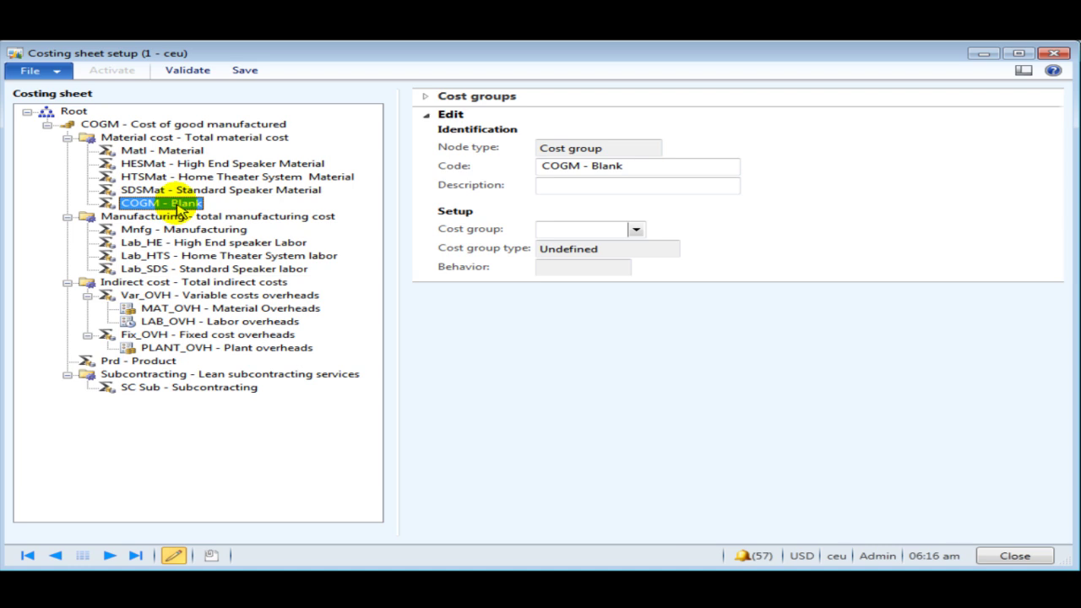
Create a new Cost group node under Material cost in the costing sheet
{"action": "left_click", "coordinate": [166, 140]}
{"action": "right_click", "coordinate": [166, 140]}
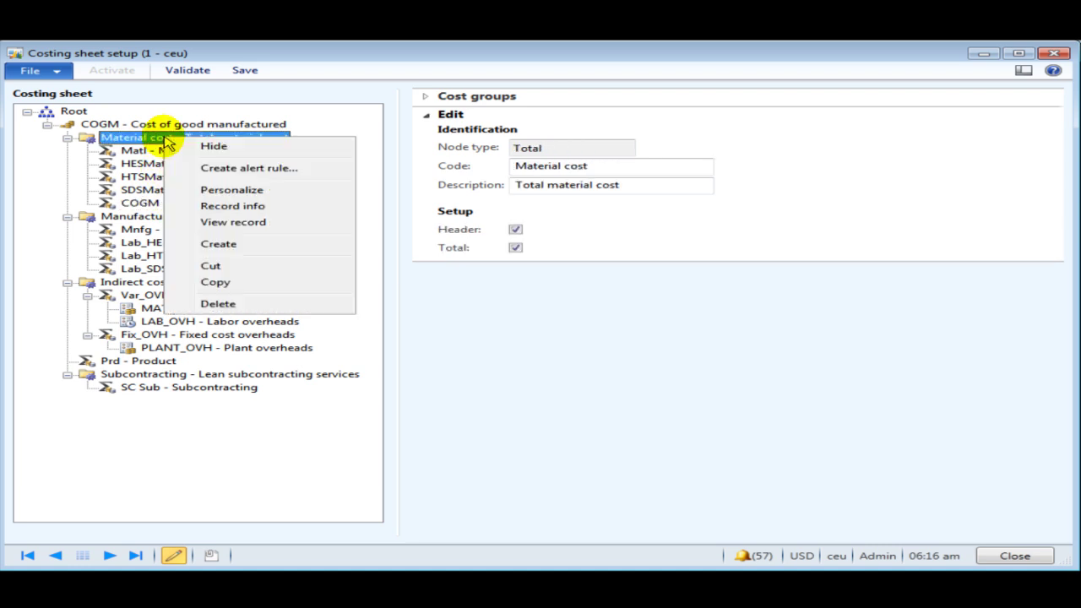
{"action": "left_click", "coordinate": [270, 245]}
{"action": "left_click", "coordinate": [238, 169]}
{"action": "left_click", "coordinate": [196, 197]}
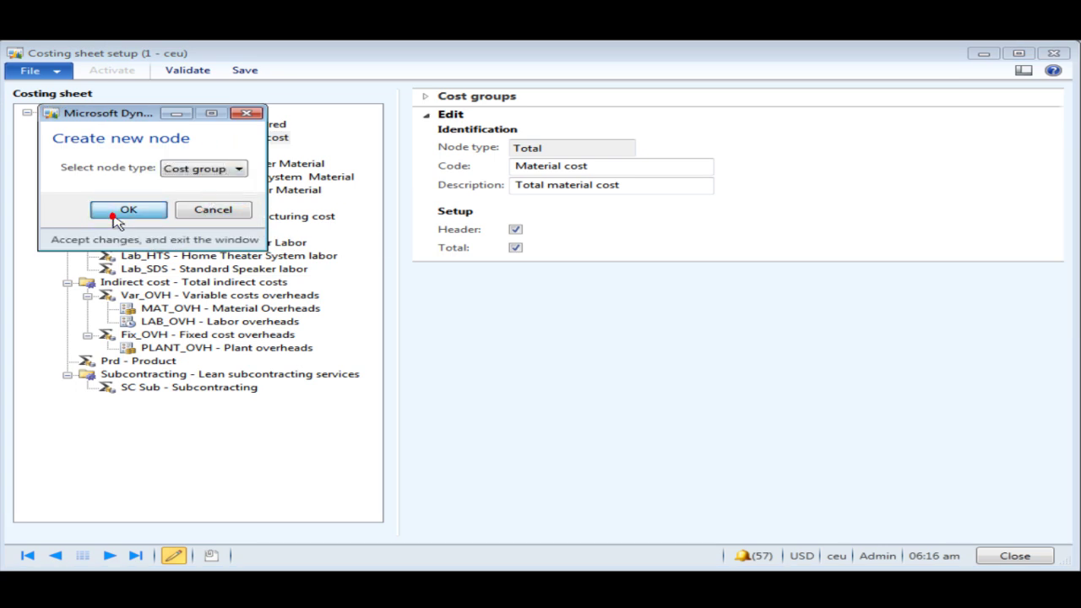
{"action": "left_click", "coordinate": [117, 220]}
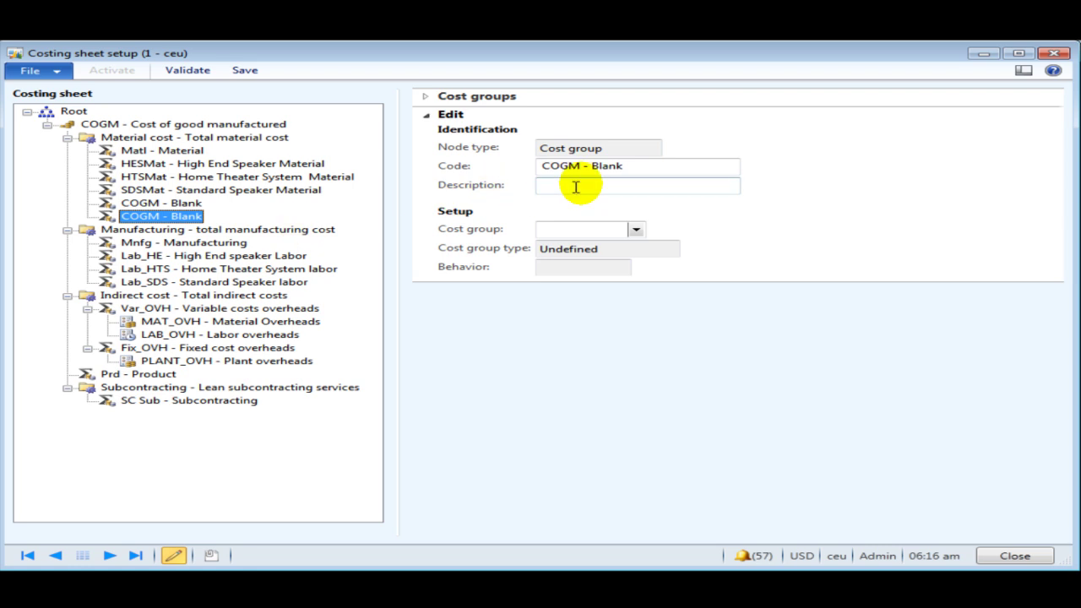
Give the new Material cost node the code Pen Mat and description Pen Material, and assign it the Pen-Mat cost group
{"action": "left_click", "coordinate": [645, 164]}
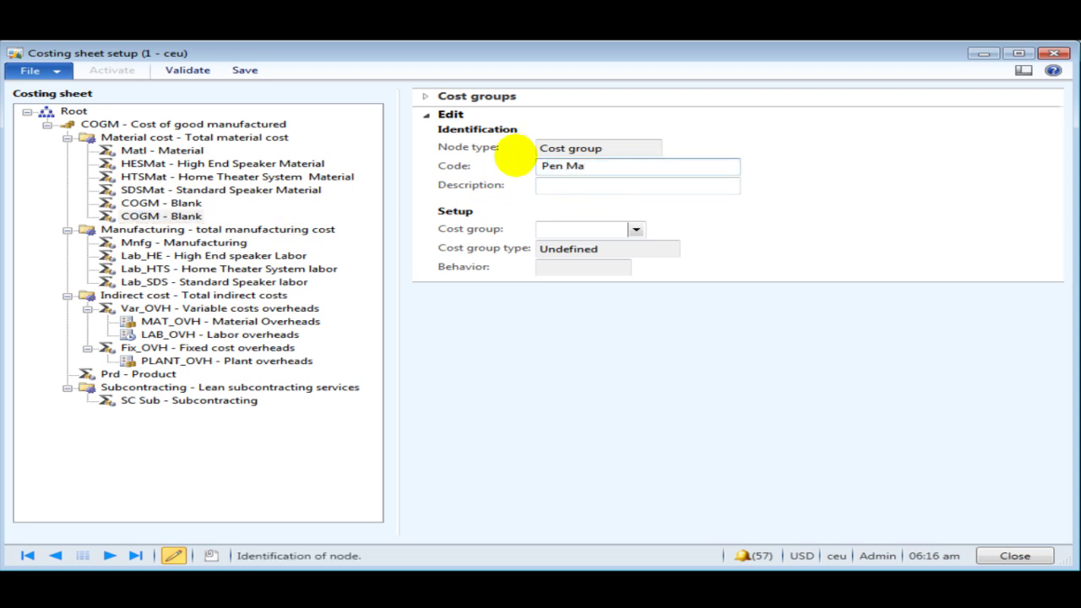
{"action": "key", "text": "Tab"}
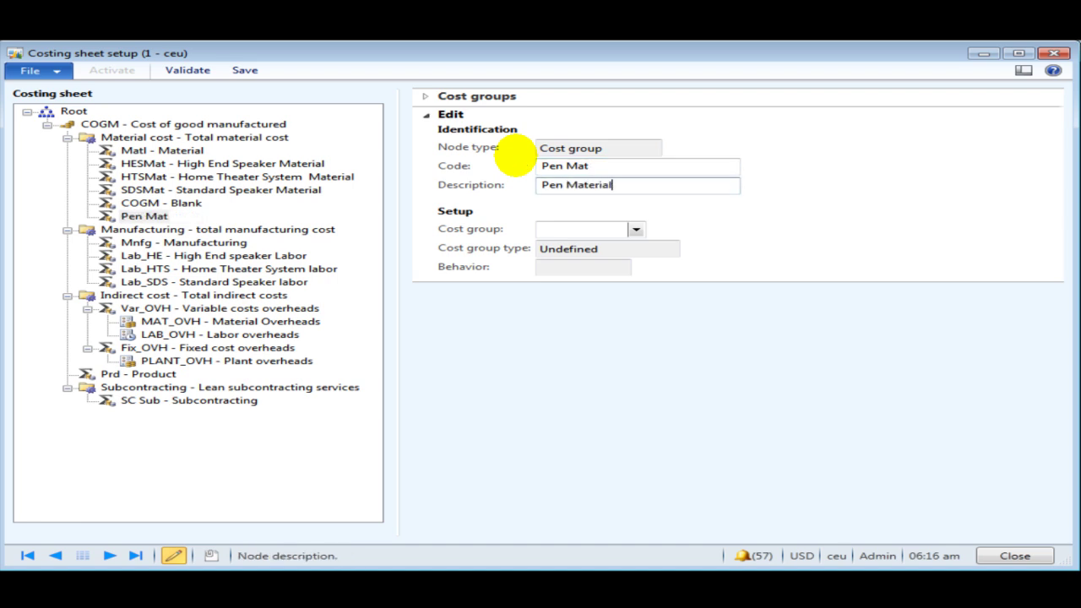
{"action": "left_click", "coordinate": [635, 230]}
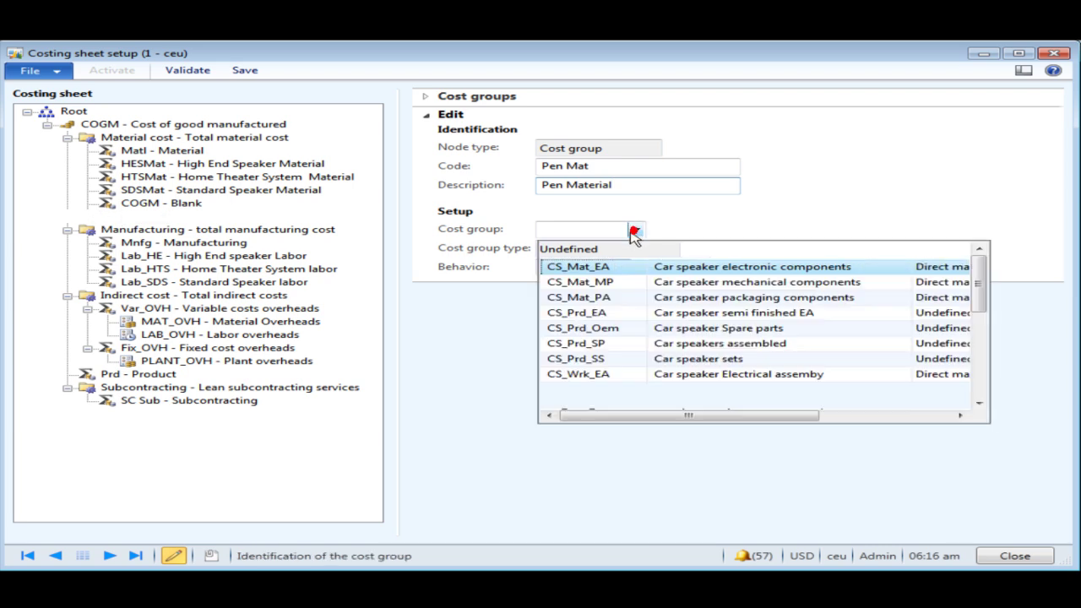
{"action": "scroll", "coordinate": [587, 346], "scroll_direction": "down", "scroll_amount": 4}
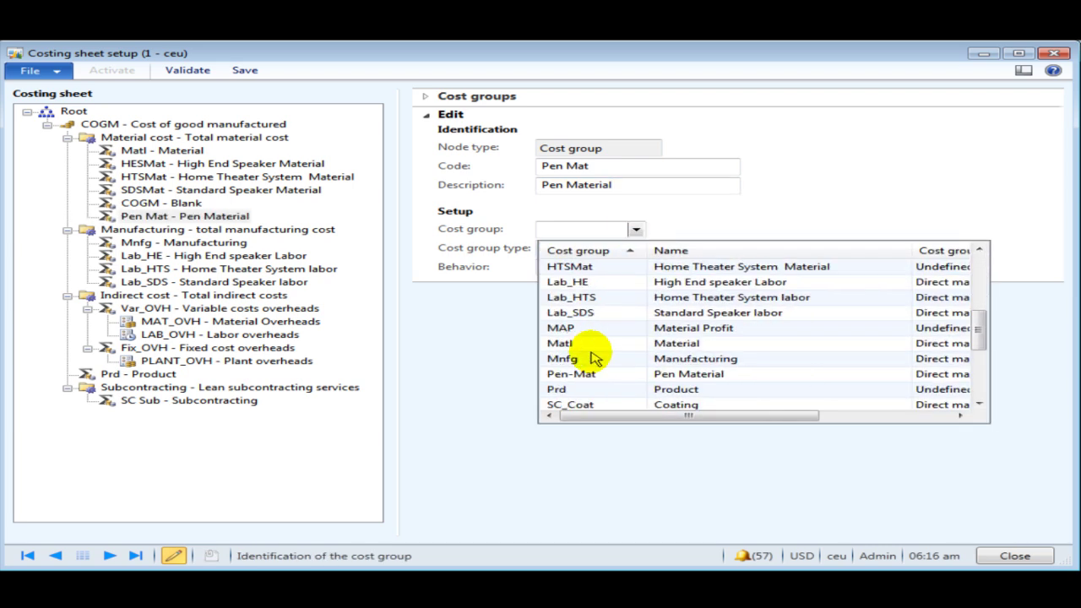
{"action": "left_click", "coordinate": [589, 374]}
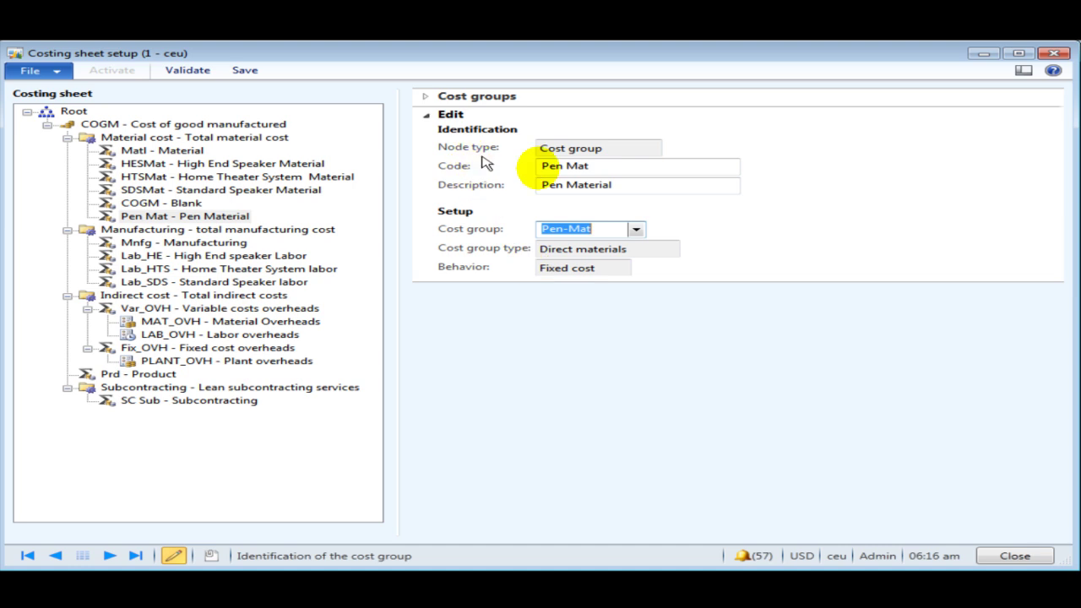
{"action": "left_click", "coordinate": [555, 186]}
{"action": "left_click", "coordinate": [554, 166]}
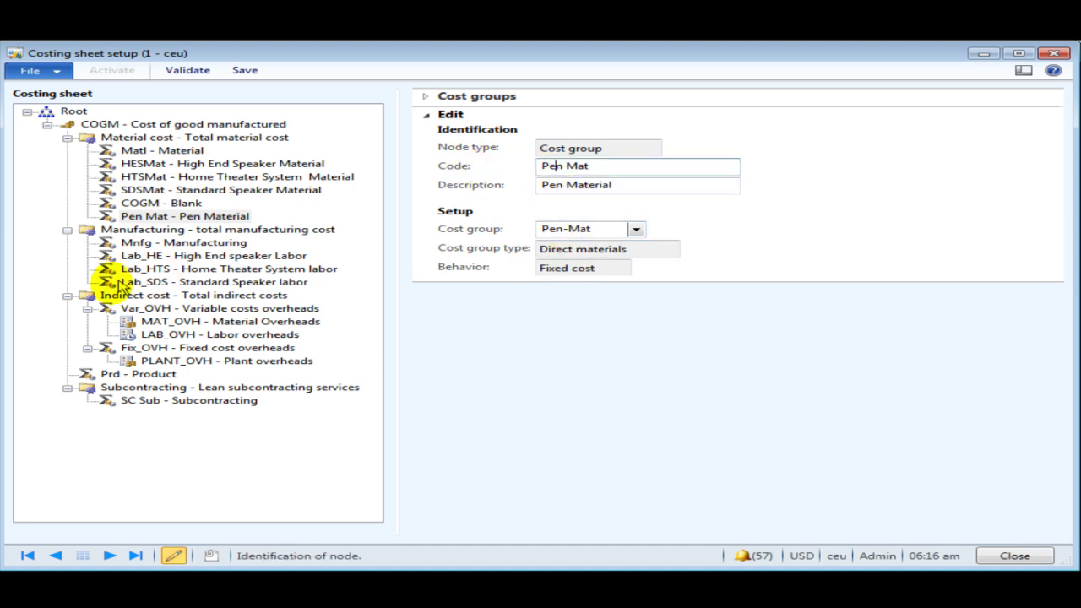
Add a surcharge of 10 percent for costing version Pen to the MAT_OVH - Material Overheads node, leaving the site blank
{"action": "left_click", "coordinate": [180, 321]}
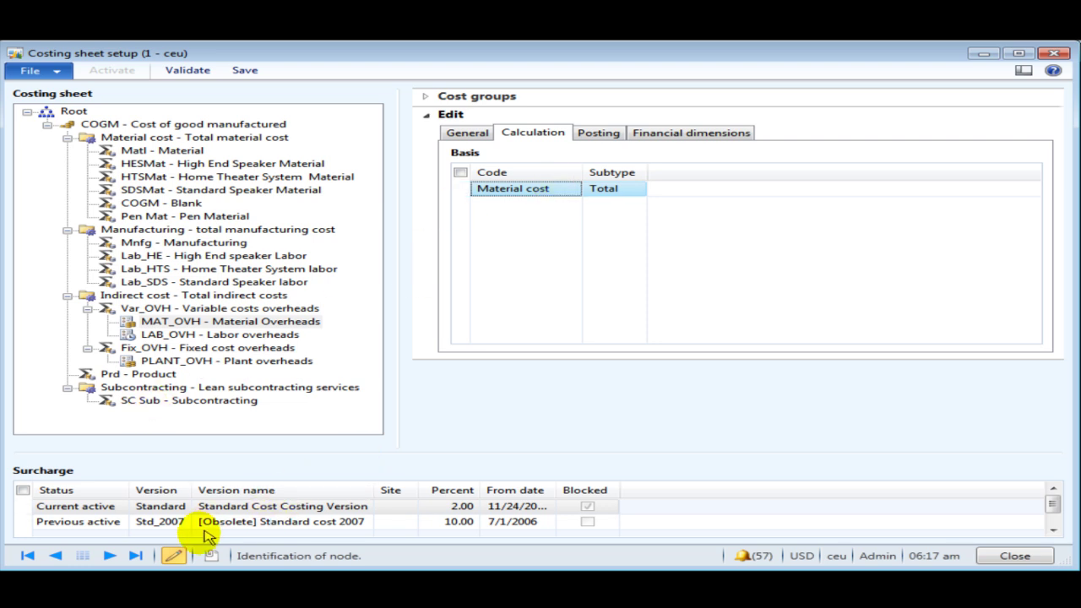
{"action": "left_click", "coordinate": [1053, 529]}
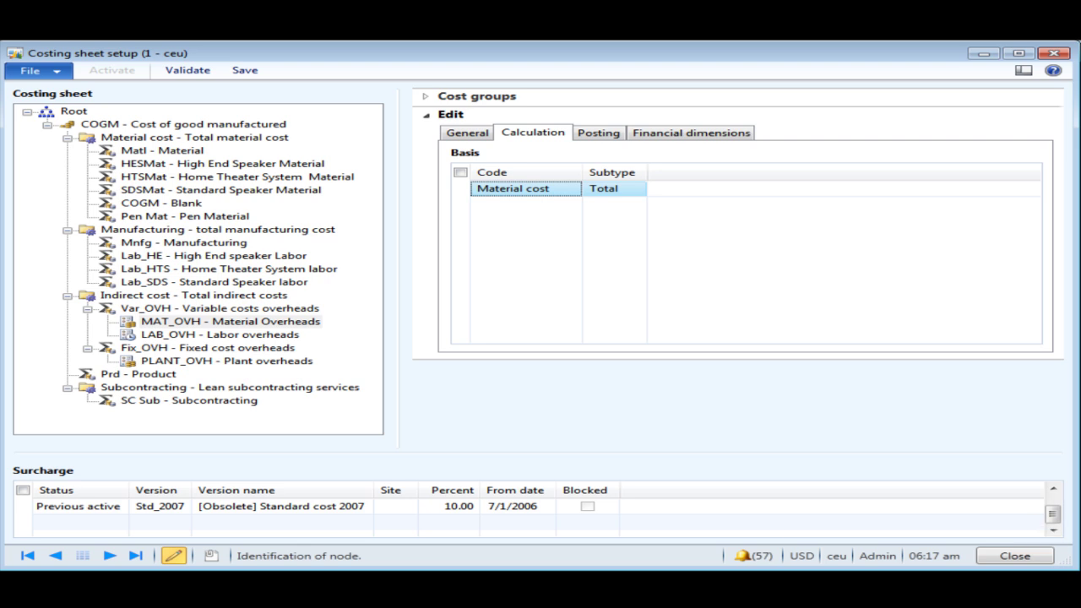
{"action": "left_click", "coordinate": [113, 510]}
{"action": "key", "text": "ctrl+n"}
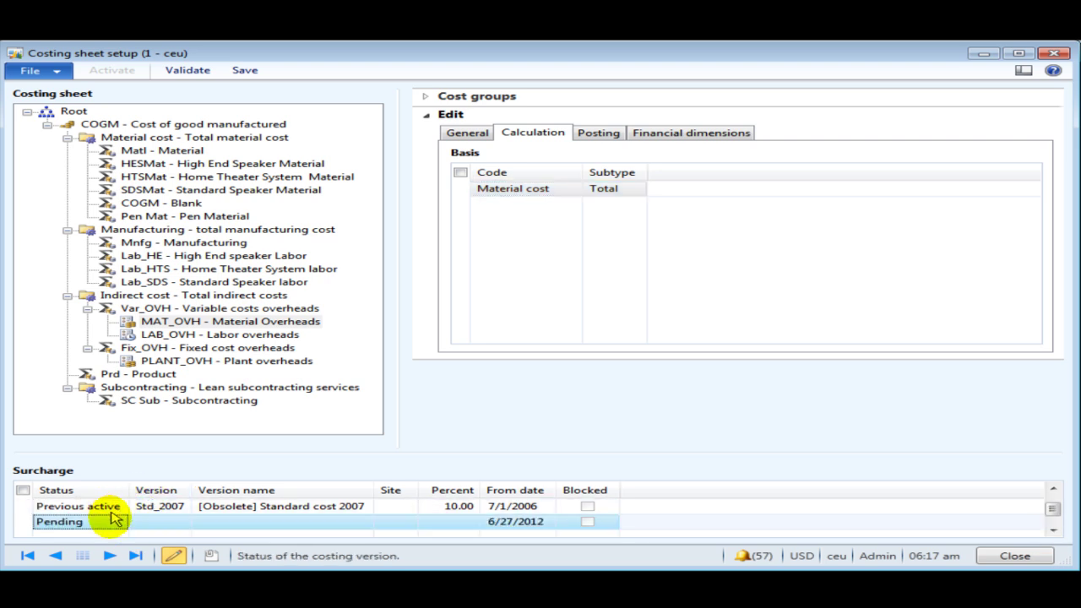
{"action": "left_click", "coordinate": [155, 521]}
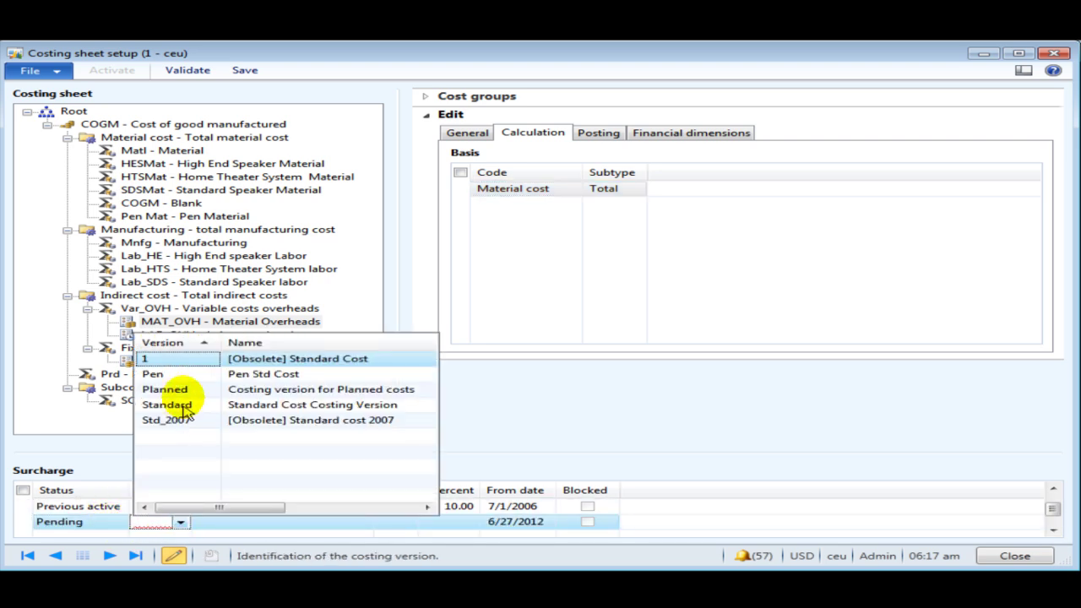
{"action": "left_click", "coordinate": [188, 374]}
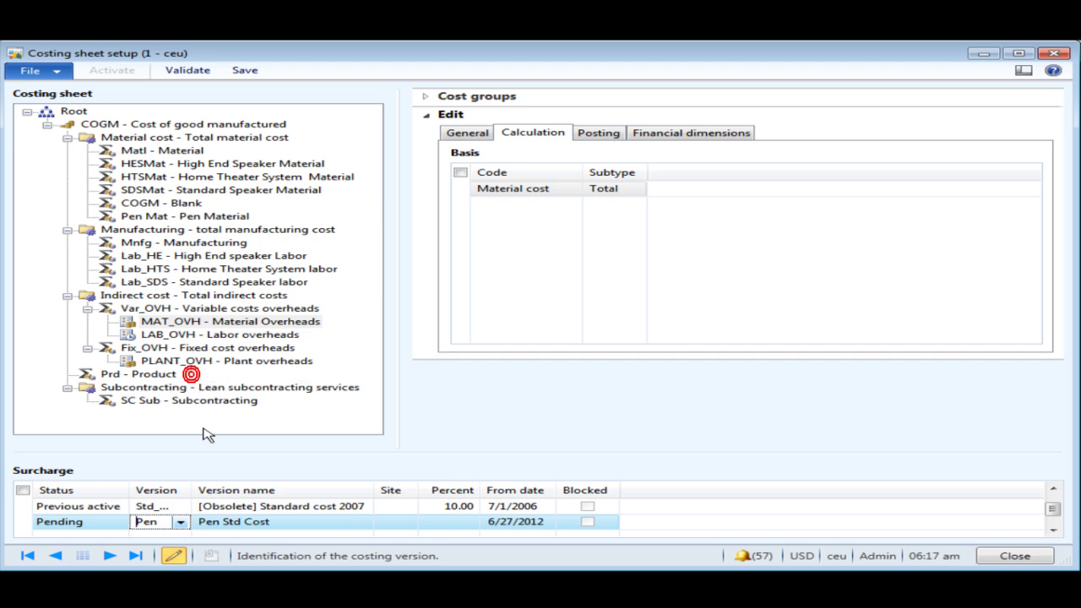
{"action": "left_click", "coordinate": [459, 522]}
{"action": "type", "text": "10"}
{"action": "left_click", "coordinate": [395, 521]}
{"action": "left_click", "coordinate": [406, 521]}
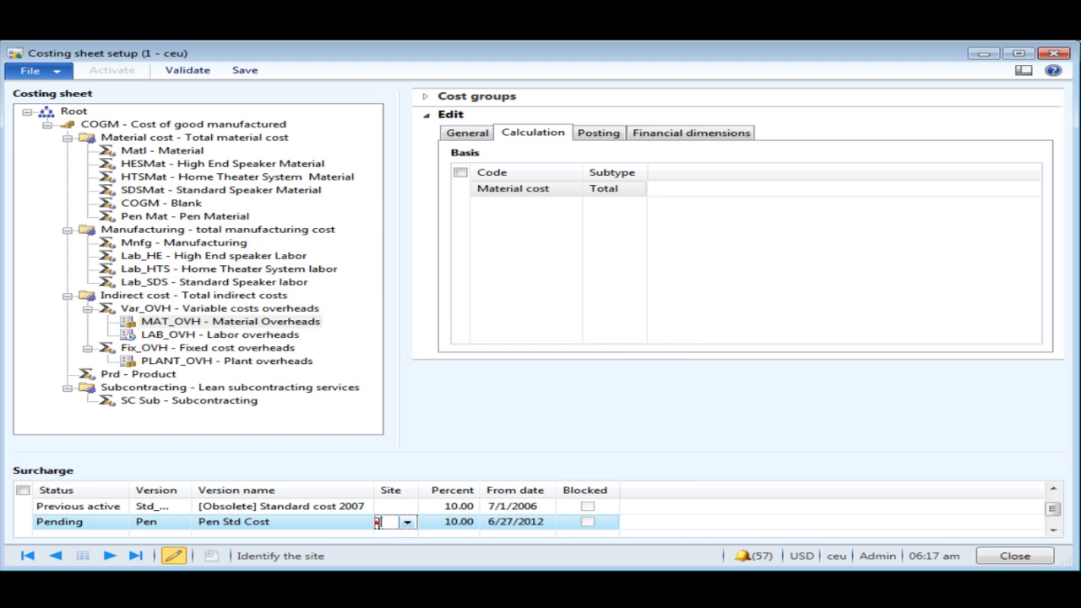
{"action": "left_click", "coordinate": [359, 521]}
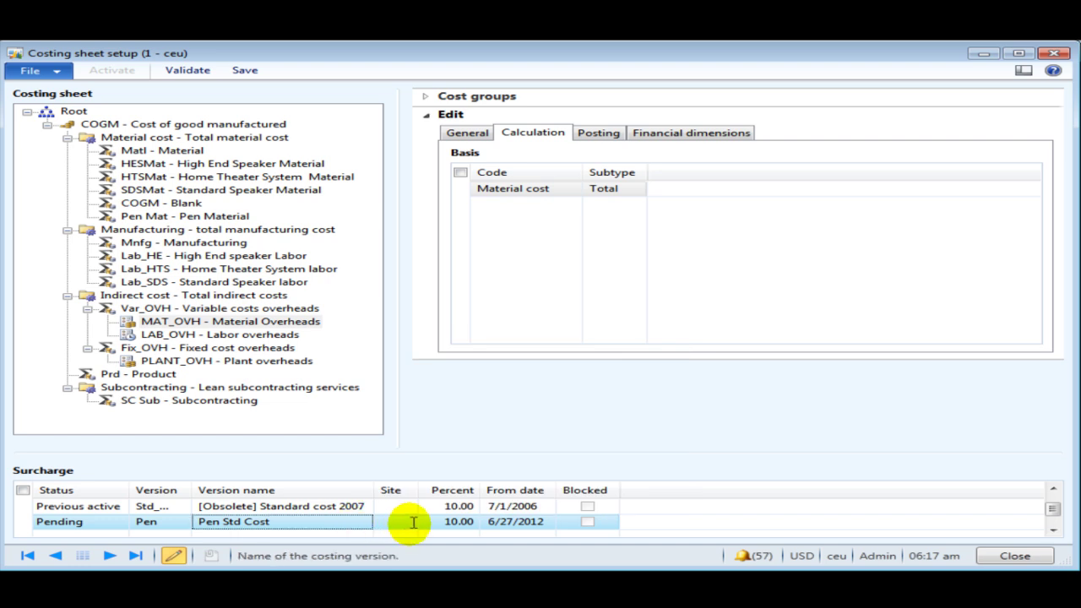
{"action": "left_click", "coordinate": [454, 506]}
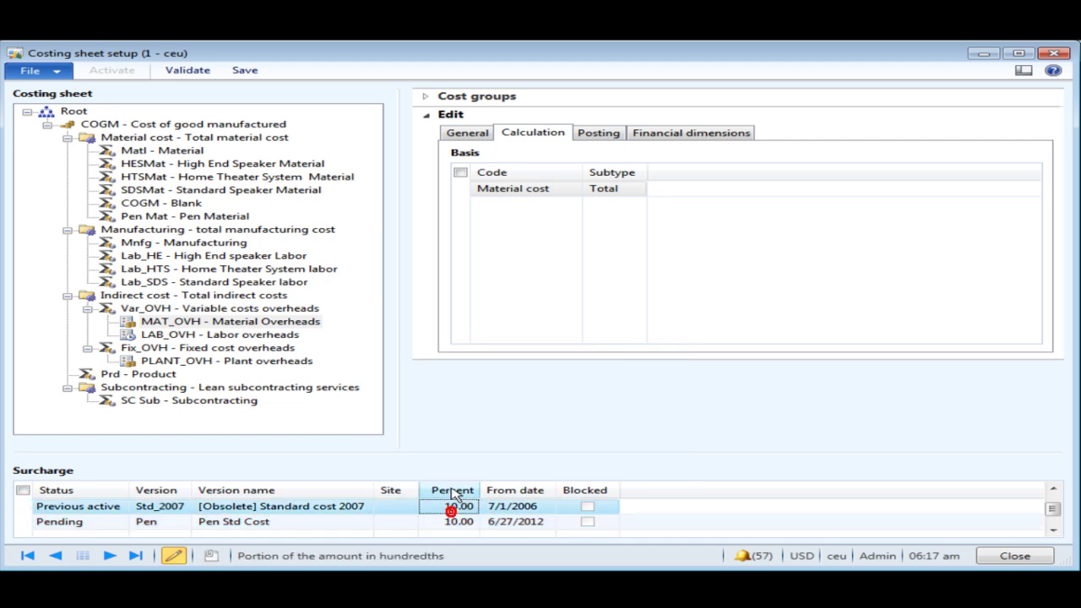
Check the labor overheads rates and add a 5 percent surcharge for costing version Pen to the PLANT_OVH - Plant overheads node
{"action": "left_click", "coordinate": [185, 335]}
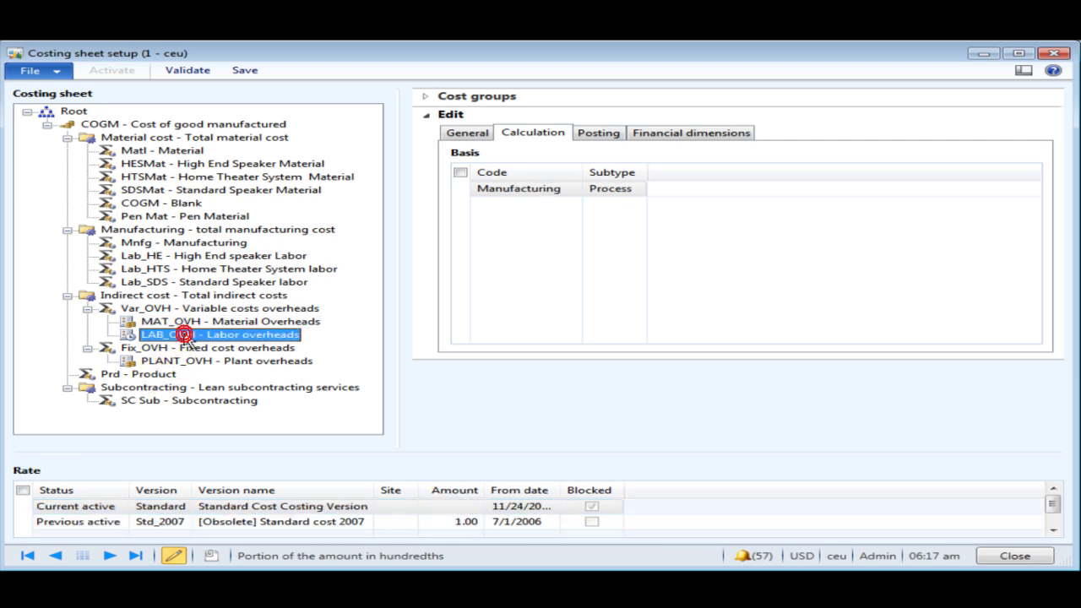
{"action": "left_click", "coordinate": [221, 362]}
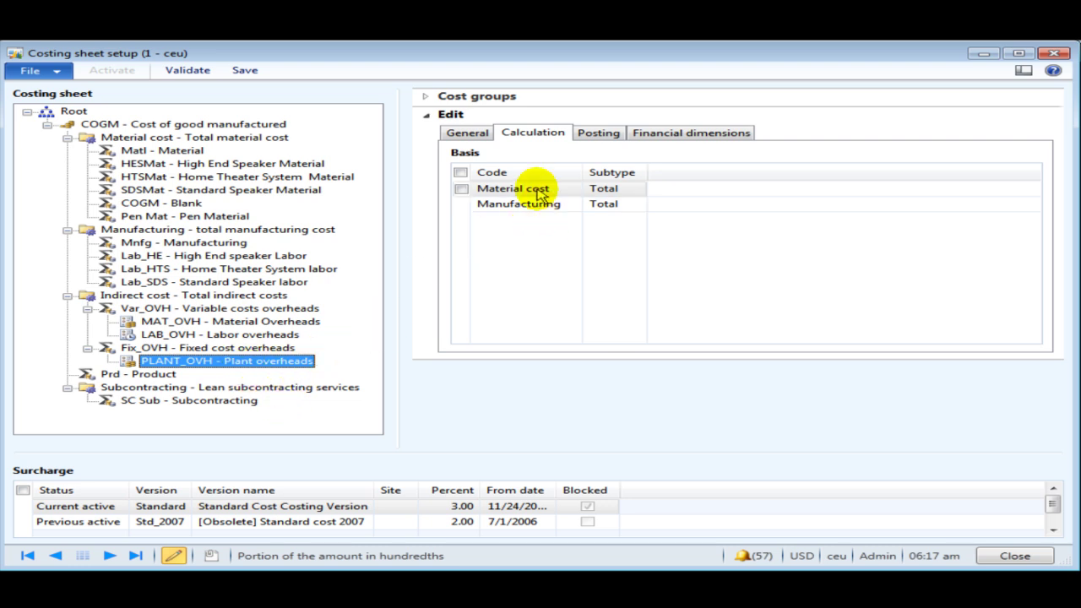
{"action": "left_click", "coordinate": [268, 523]}
{"action": "key", "text": "ctrl+n"}
{"action": "left_click", "coordinate": [151, 521]}
{"action": "left_click", "coordinate": [179, 521]}
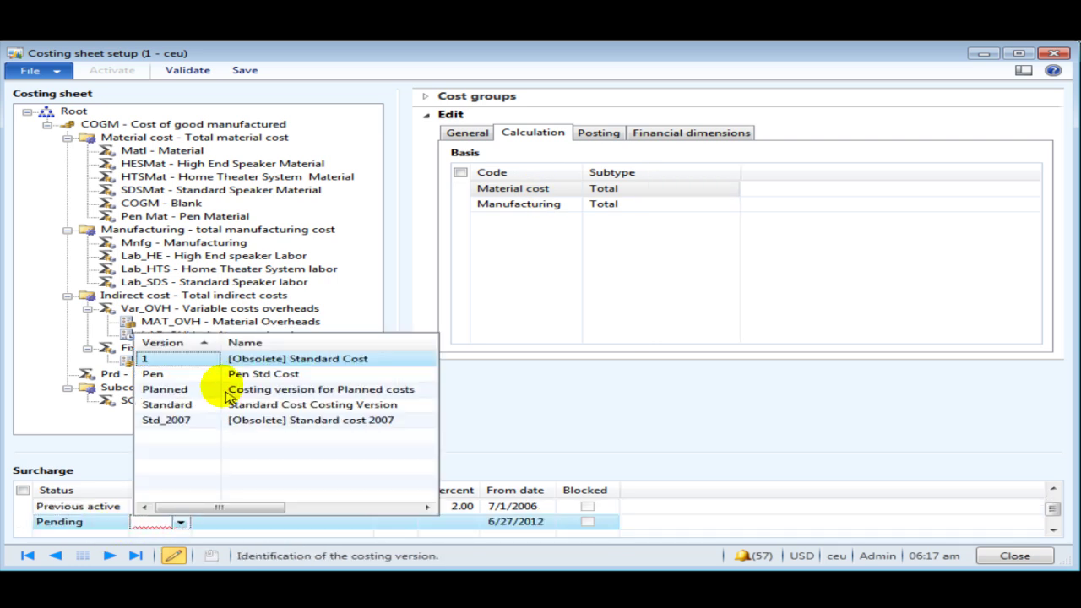
{"action": "left_click", "coordinate": [161, 374]}
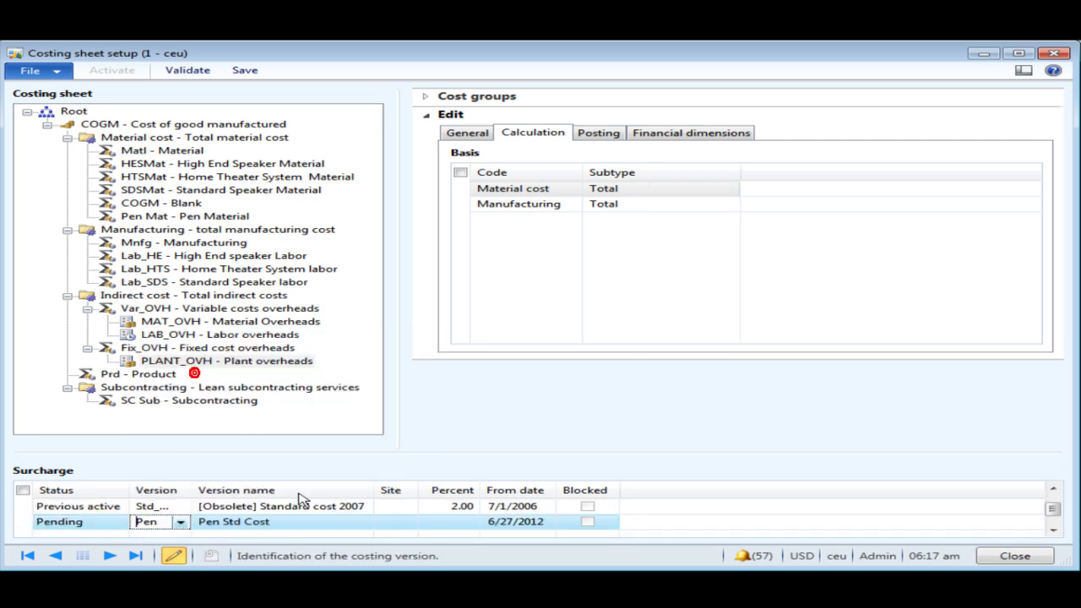
{"action": "left_click", "coordinate": [439, 522]}
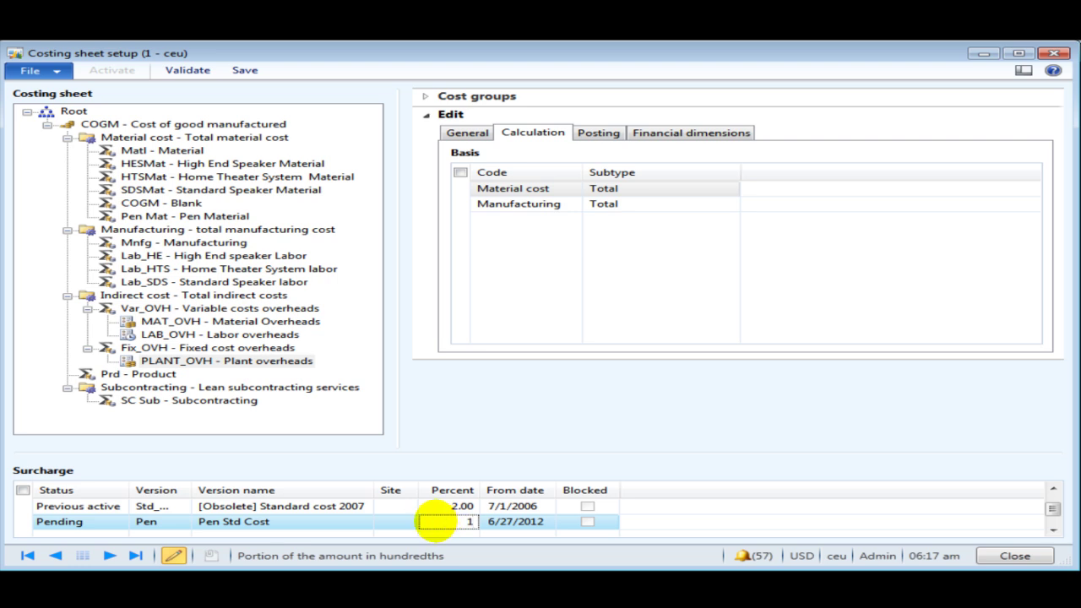
{"action": "type", "text": "5"}
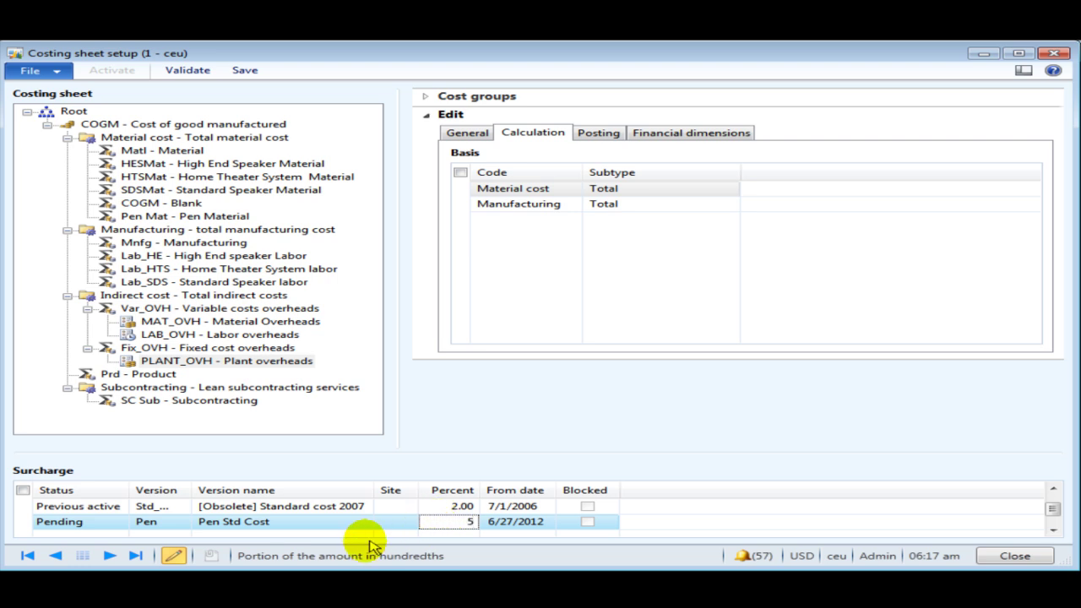
{"action": "left_click", "coordinate": [362, 524]}
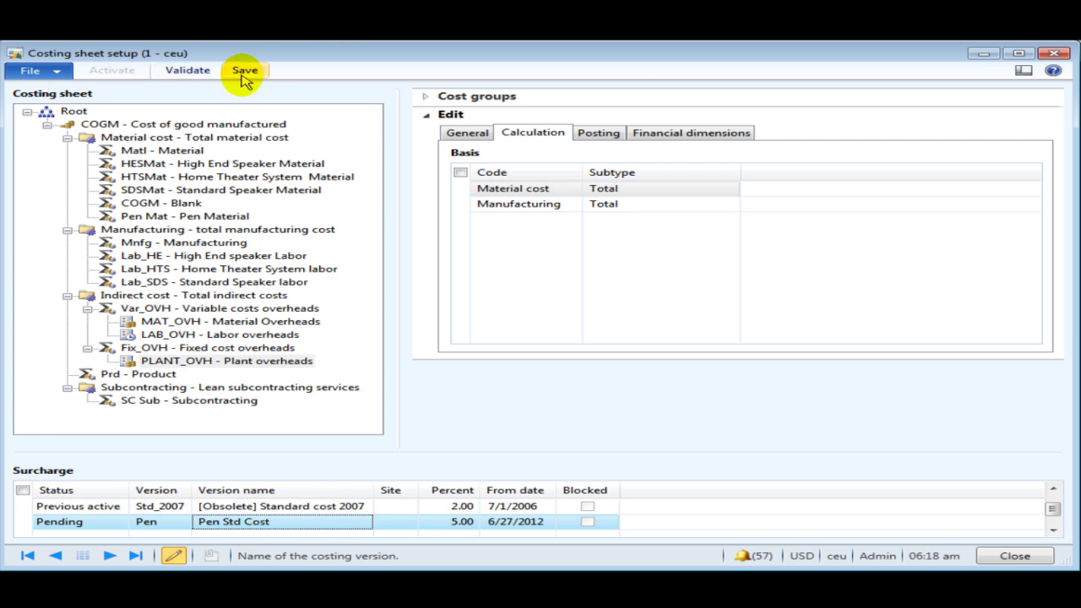
Validate and save the costing sheet, dismissing the message after each
{"action": "left_click", "coordinate": [195, 72]}
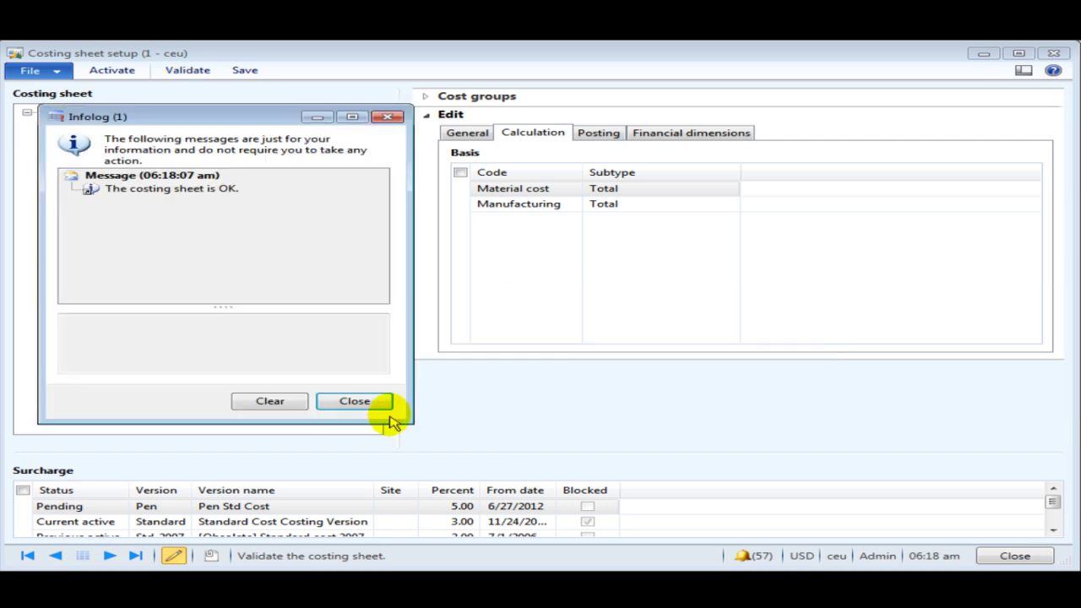
{"action": "left_click", "coordinate": [373, 397]}
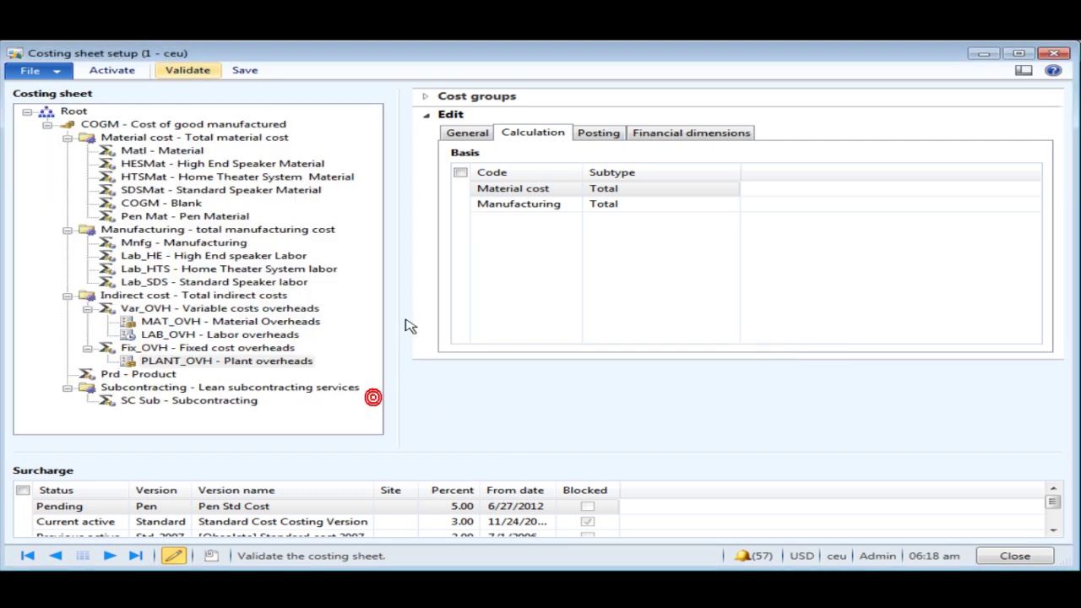
{"action": "left_click", "coordinate": [253, 72]}
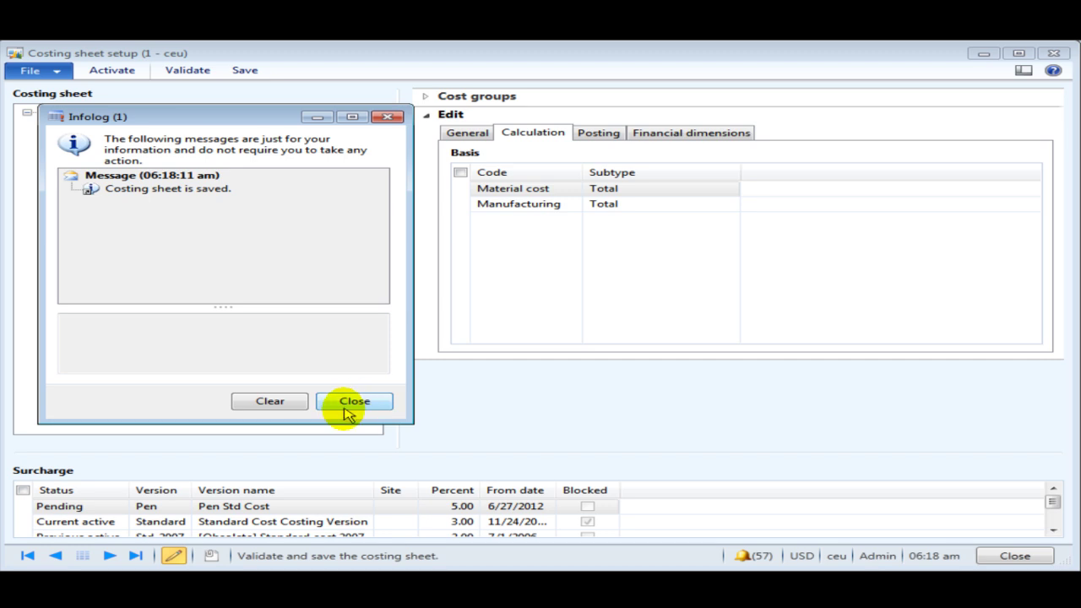
{"action": "left_click", "coordinate": [348, 405]}
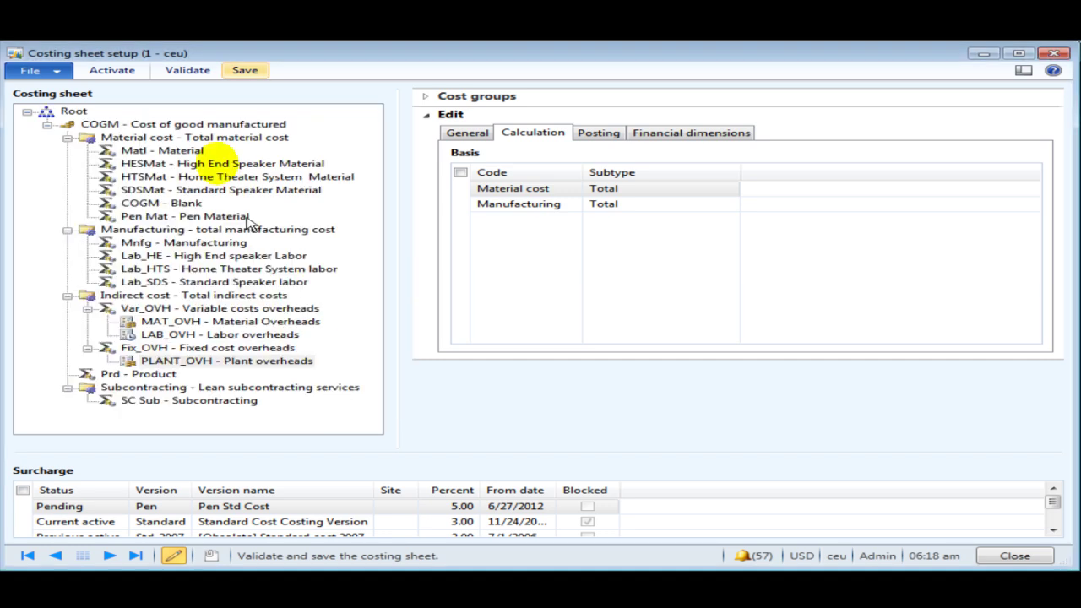
Activate the pending Pen surcharge of Plant overheads and close the costing sheet setup, saving its changes
{"action": "left_click", "coordinate": [119, 72]}
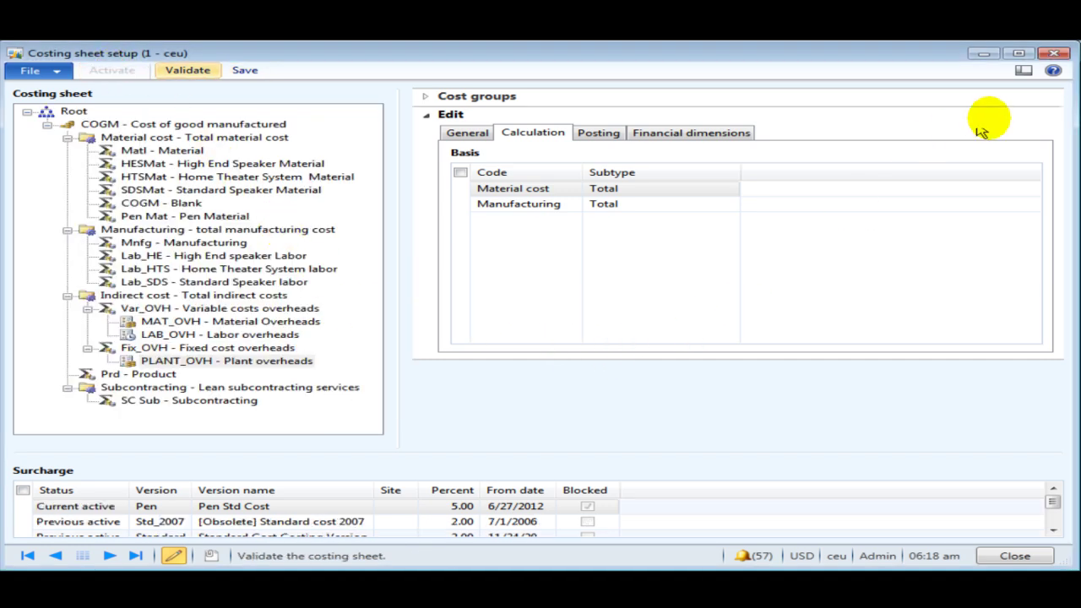
{"action": "left_click", "coordinate": [1054, 54]}
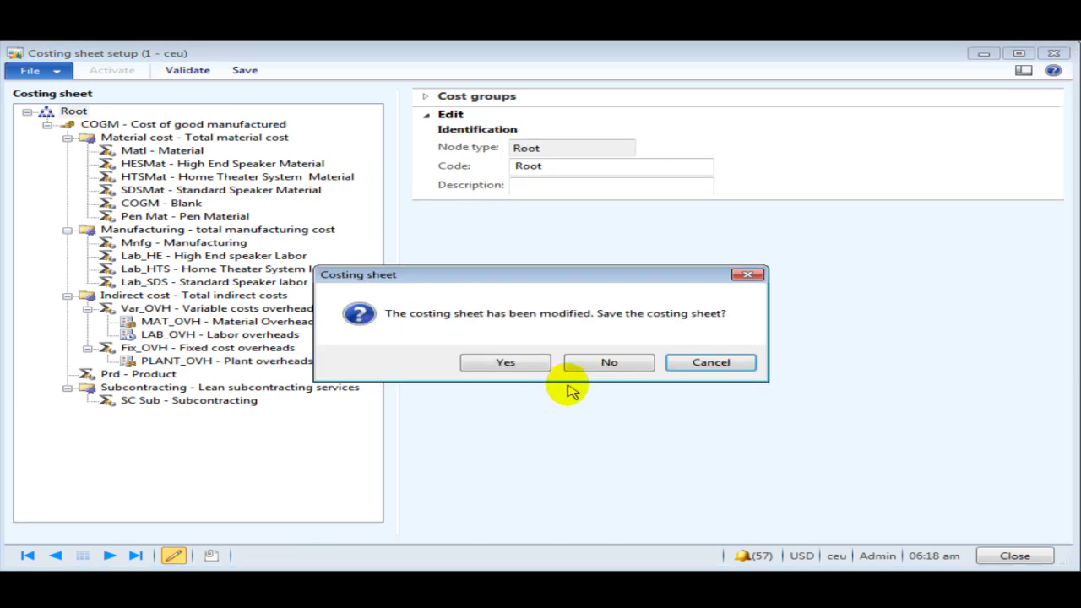
{"action": "left_click", "coordinate": [502, 364]}
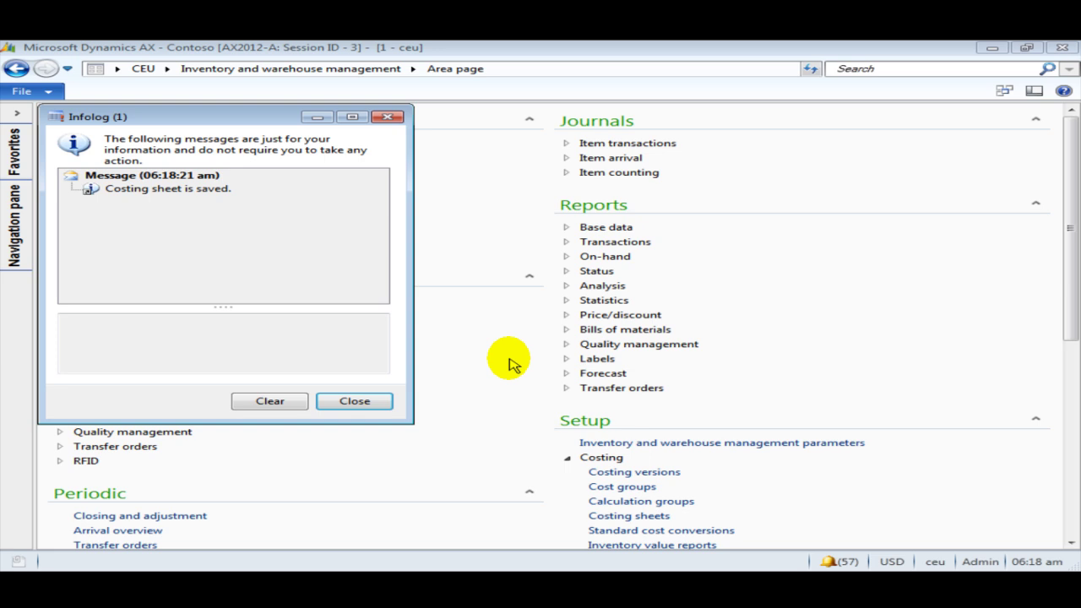
{"action": "left_click", "coordinate": [384, 403]}
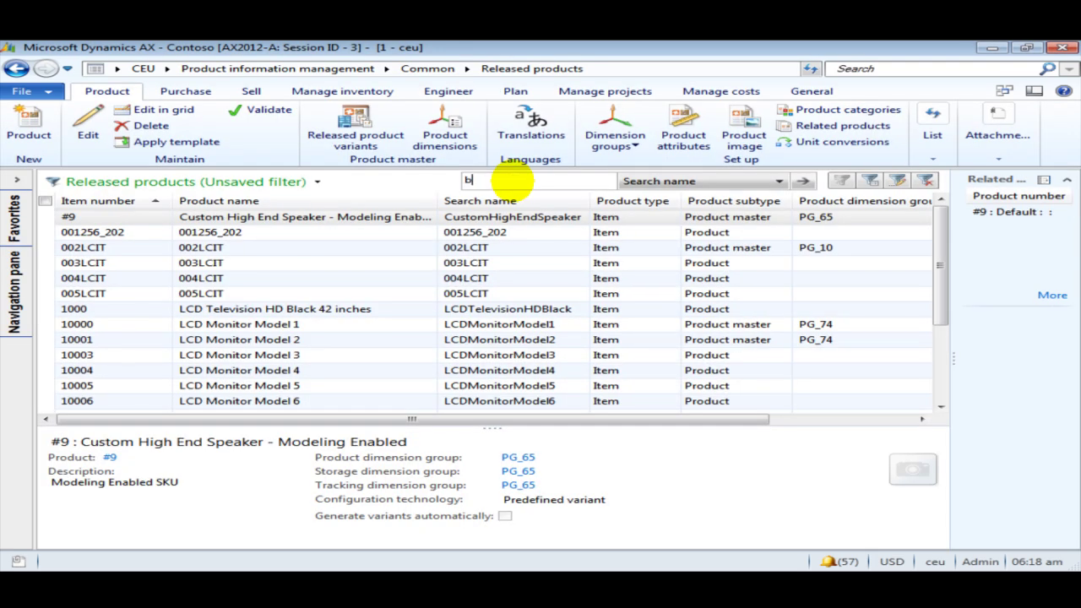
Filter the released products by the search name "pen" and open the item prices of BallPointPen
{"action": "key", "text": "Return"}
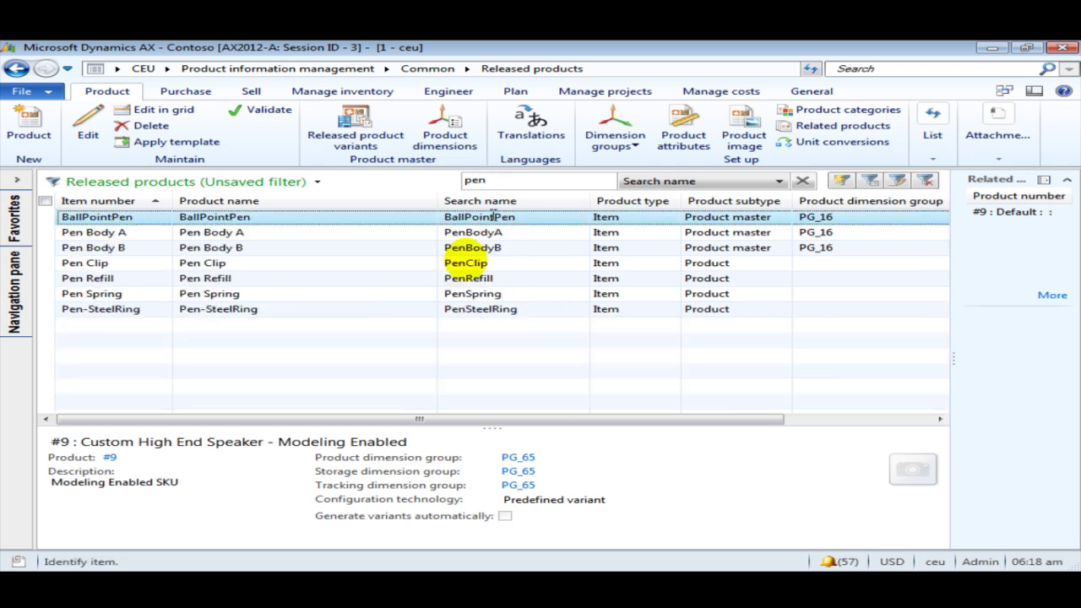
{"action": "left_click", "coordinate": [698, 89]}
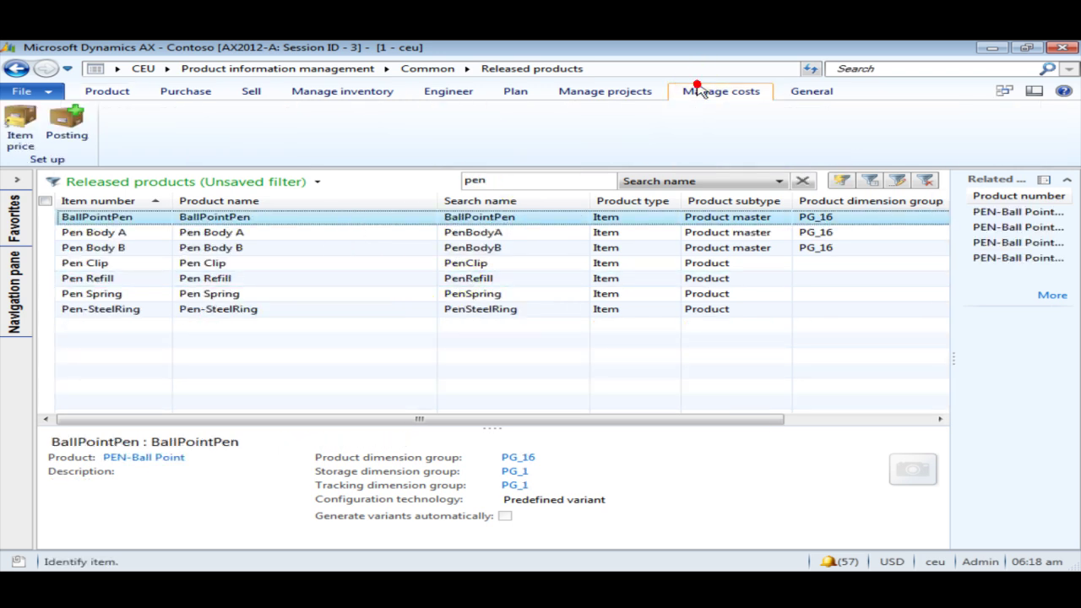
{"action": "left_click", "coordinate": [16, 123]}
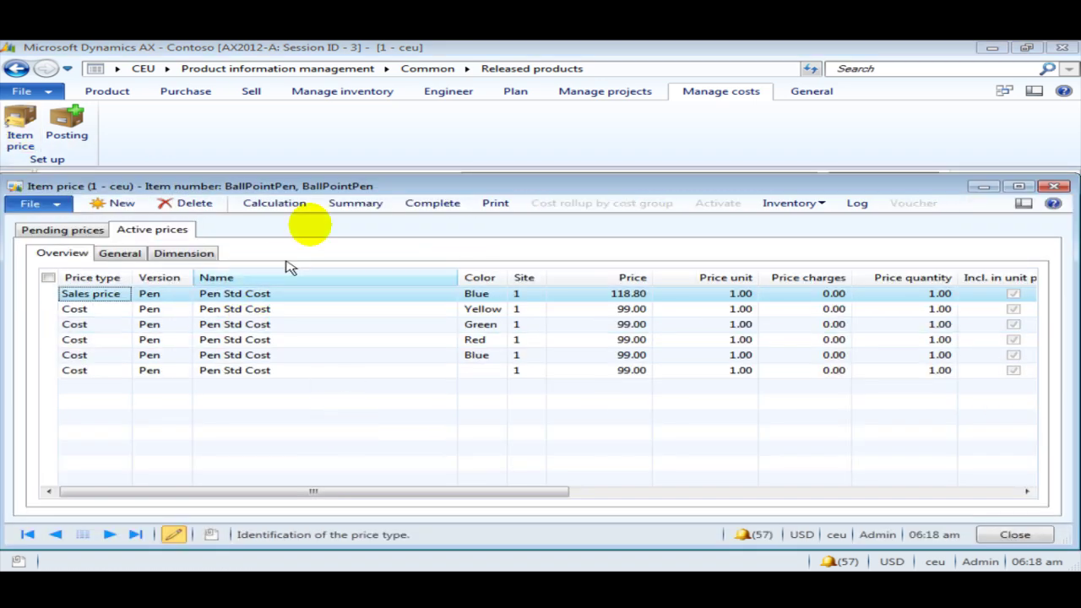
Calculate BallPointPen's prices for costing version Pen, color Blue and site 1, and read and close the resulting message log
{"action": "left_click", "coordinate": [268, 202]}
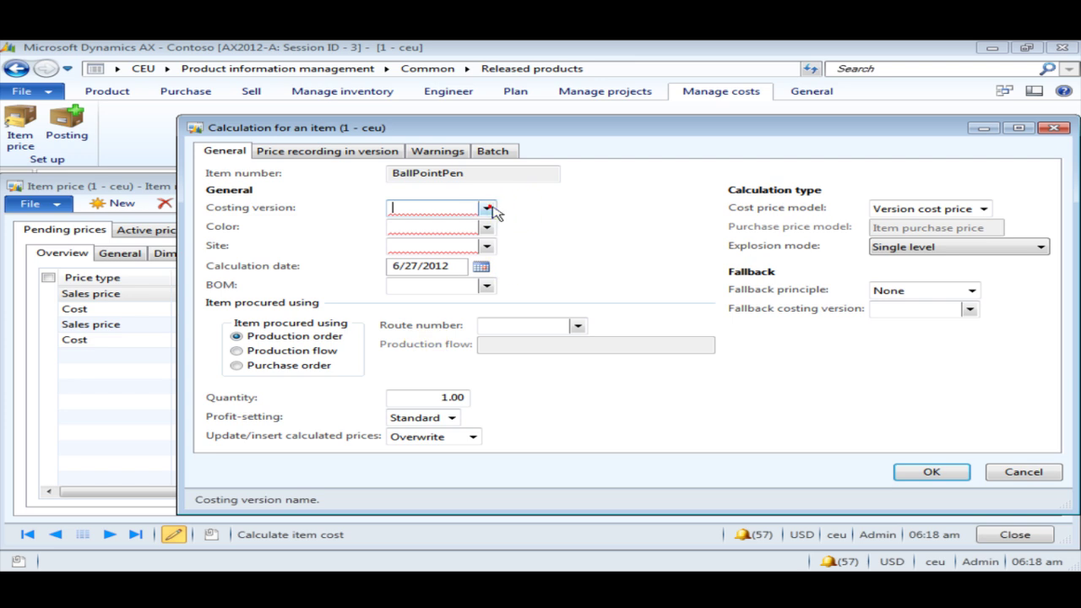
{"action": "left_click", "coordinate": [490, 206]}
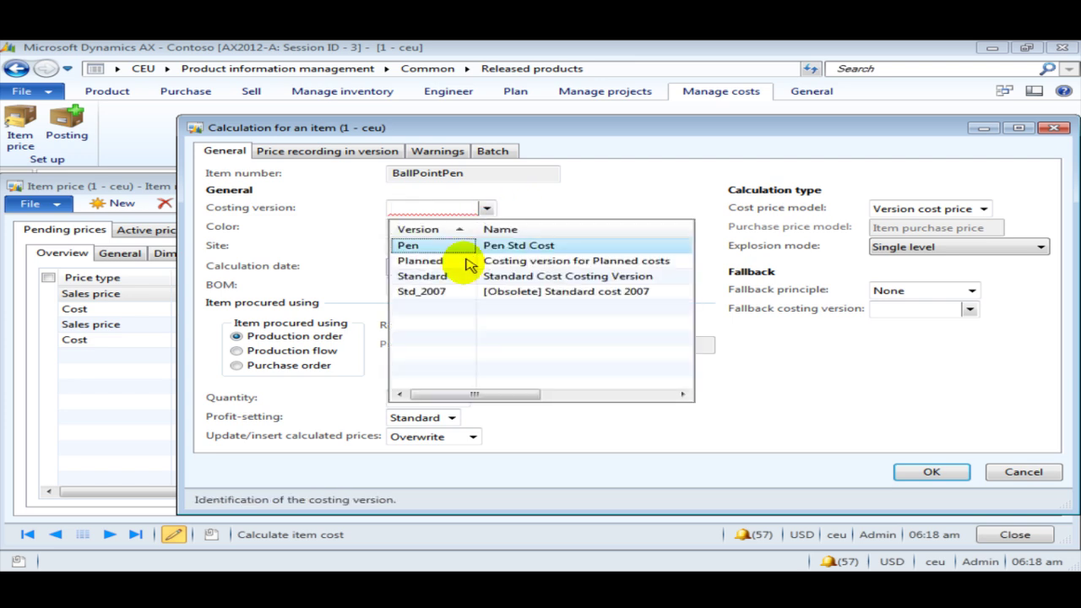
{"action": "left_click", "coordinate": [457, 244]}
{"action": "left_click", "coordinate": [486, 229]}
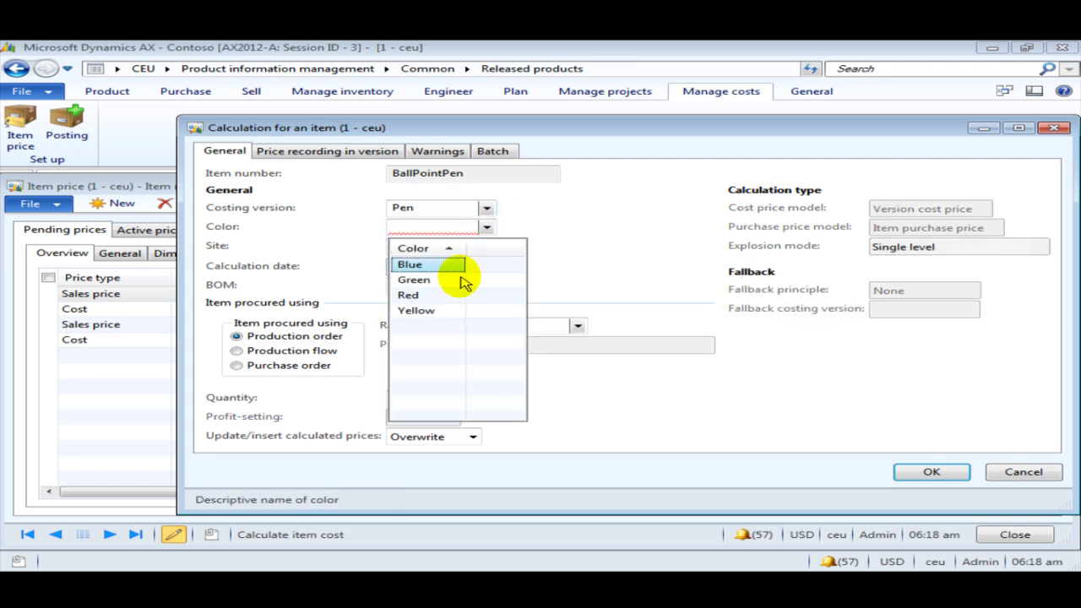
{"action": "left_click", "coordinate": [434, 250]}
{"action": "left_click", "coordinate": [446, 249]}
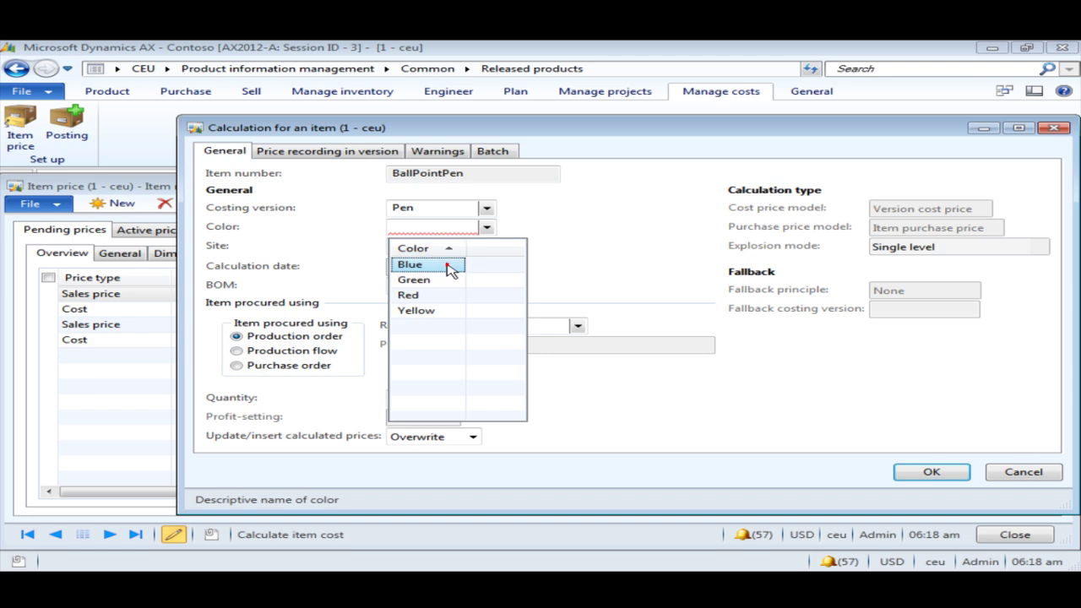
{"action": "left_click", "coordinate": [451, 267]}
{"action": "left_click", "coordinate": [486, 244]}
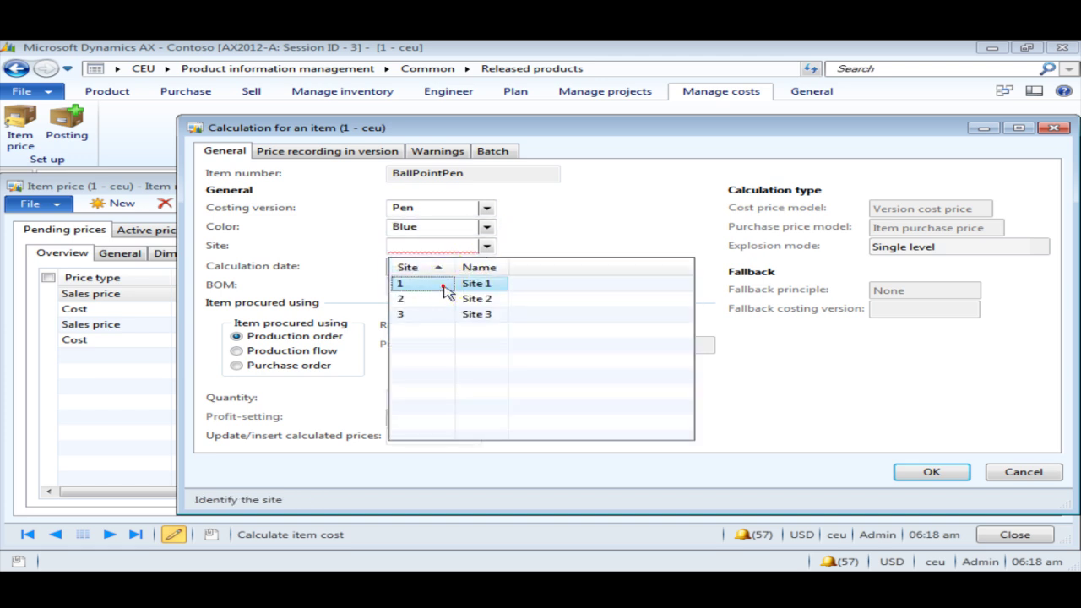
{"action": "left_click", "coordinate": [442, 282]}
{"action": "left_click", "coordinate": [933, 471]}
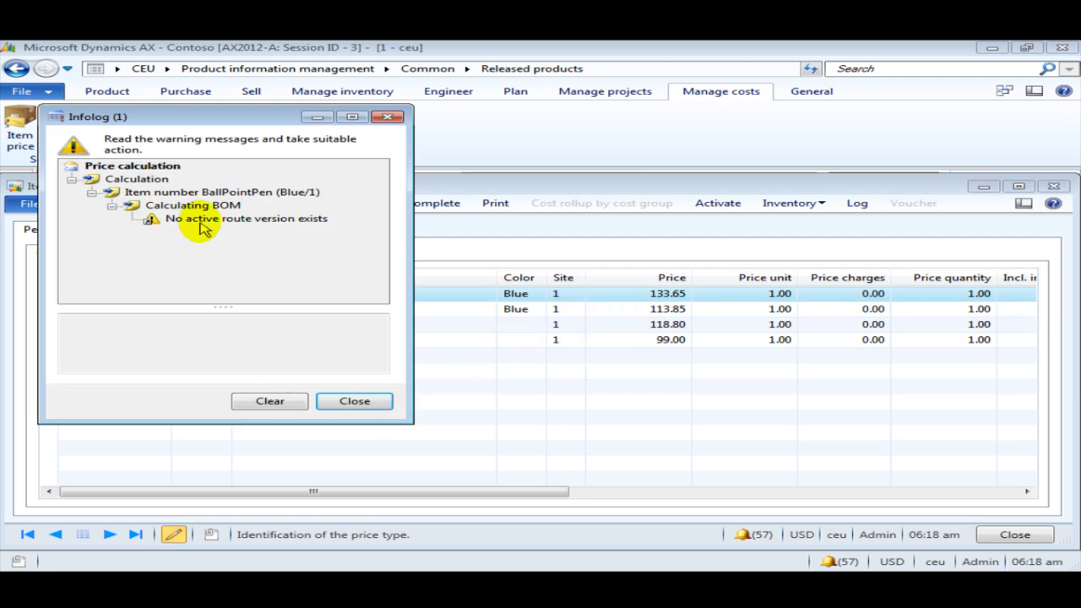
{"action": "left_click", "coordinate": [203, 222]}
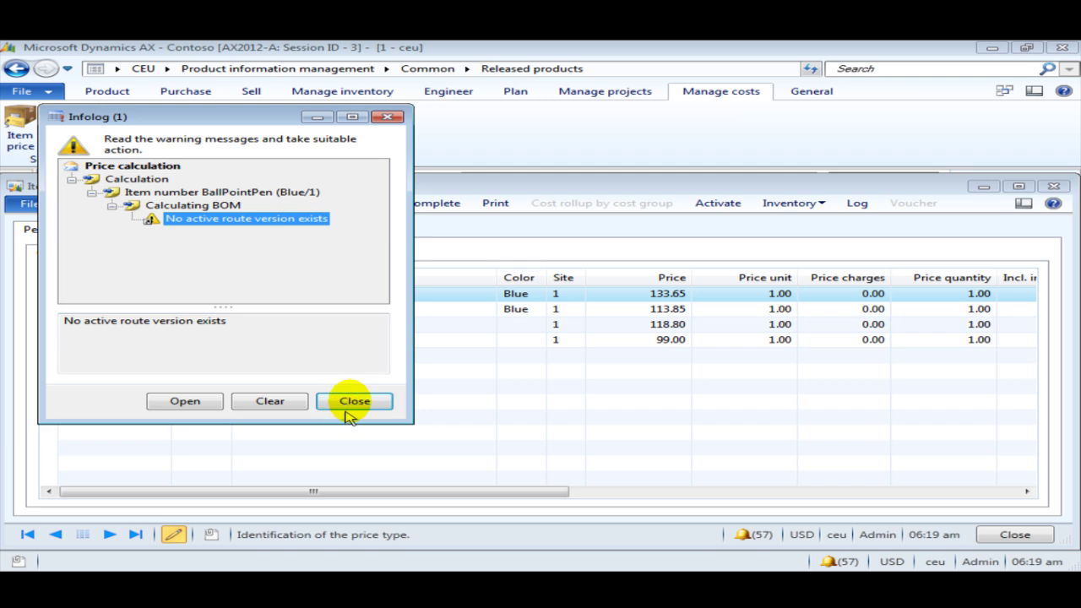
{"action": "left_click", "coordinate": [348, 402]}
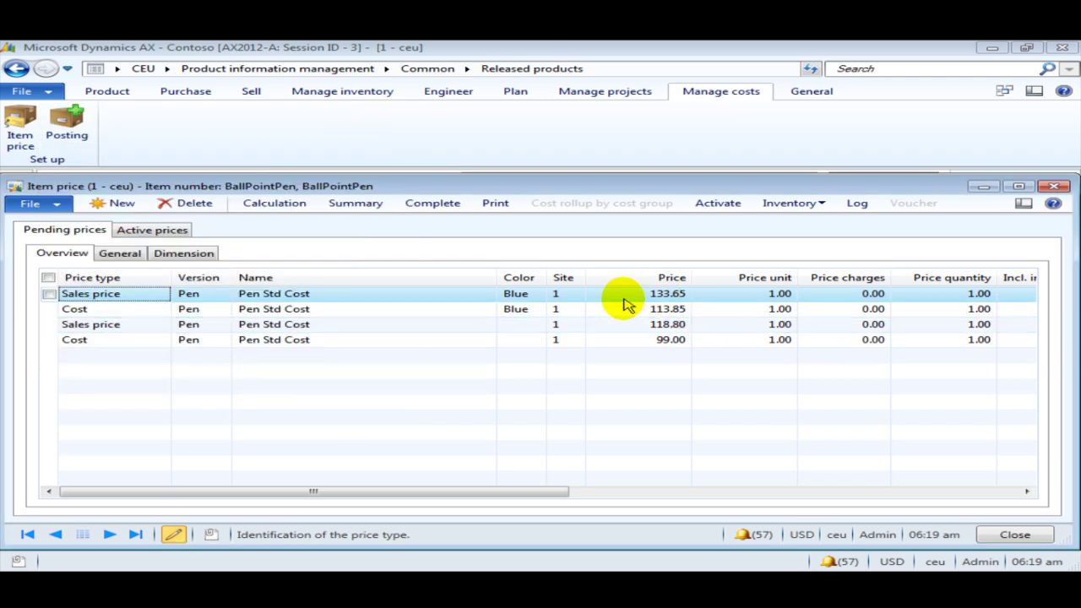
Compare the pending sales and cost prices for color Blue with the pending sales price that has no color
{"action": "left_click", "coordinate": [623, 297]}
{"action": "left_click", "coordinate": [614, 312]}
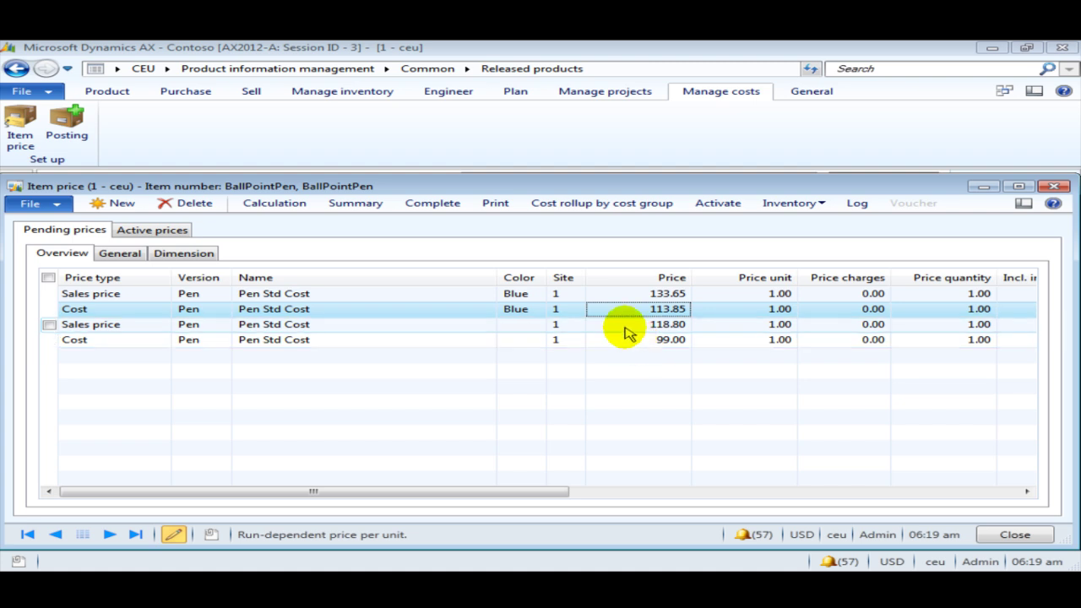
{"action": "left_click", "coordinate": [624, 326]}
{"action": "left_click", "coordinate": [623, 293]}
{"action": "left_click", "coordinate": [624, 308]}
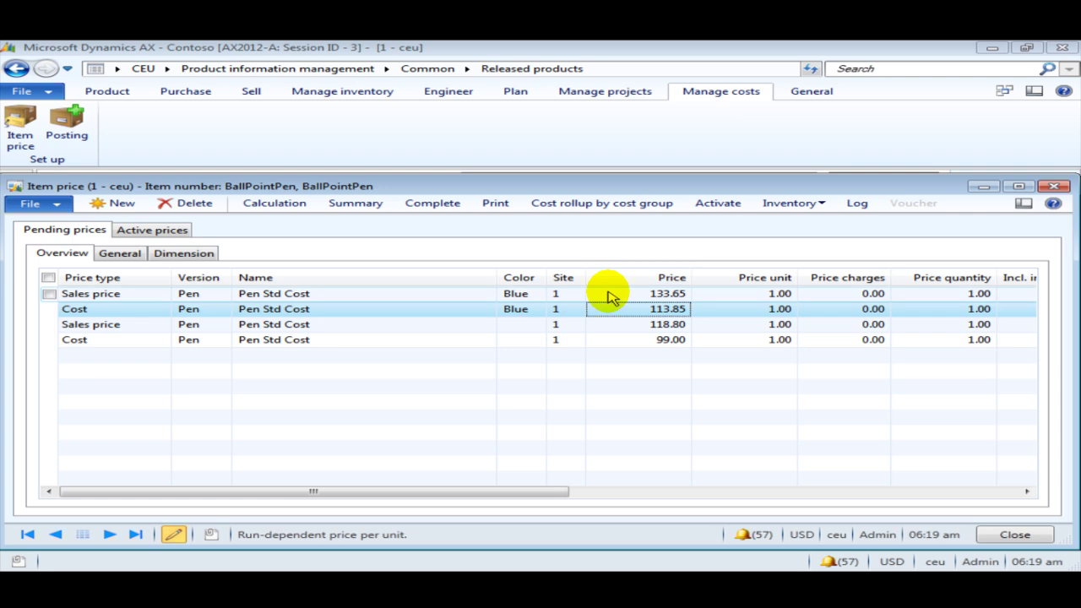
{"action": "left_click", "coordinate": [676, 294]}
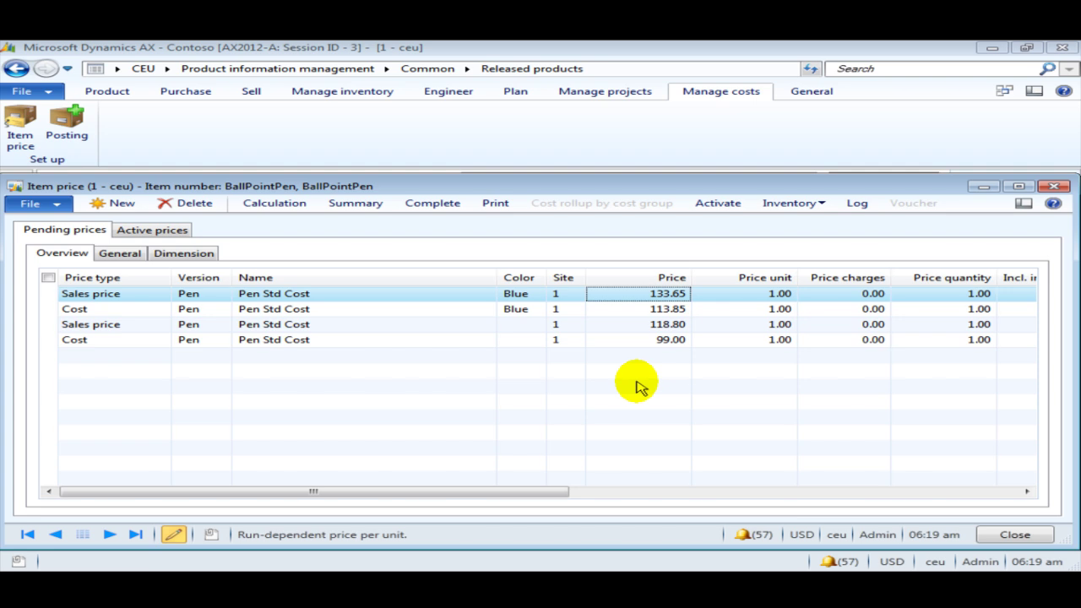
Open the complete calculation of the pending Blue cost and examine the MAT_OVH and PLANT_OVH overhead amounts
{"action": "left_click", "coordinate": [614, 309]}
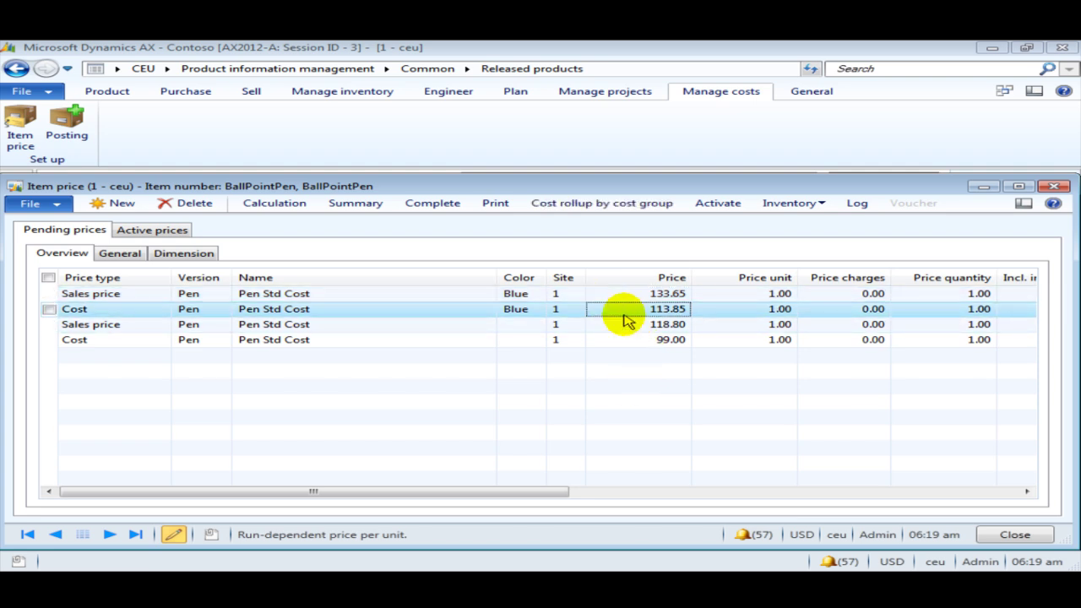
{"action": "left_click", "coordinate": [439, 202]}
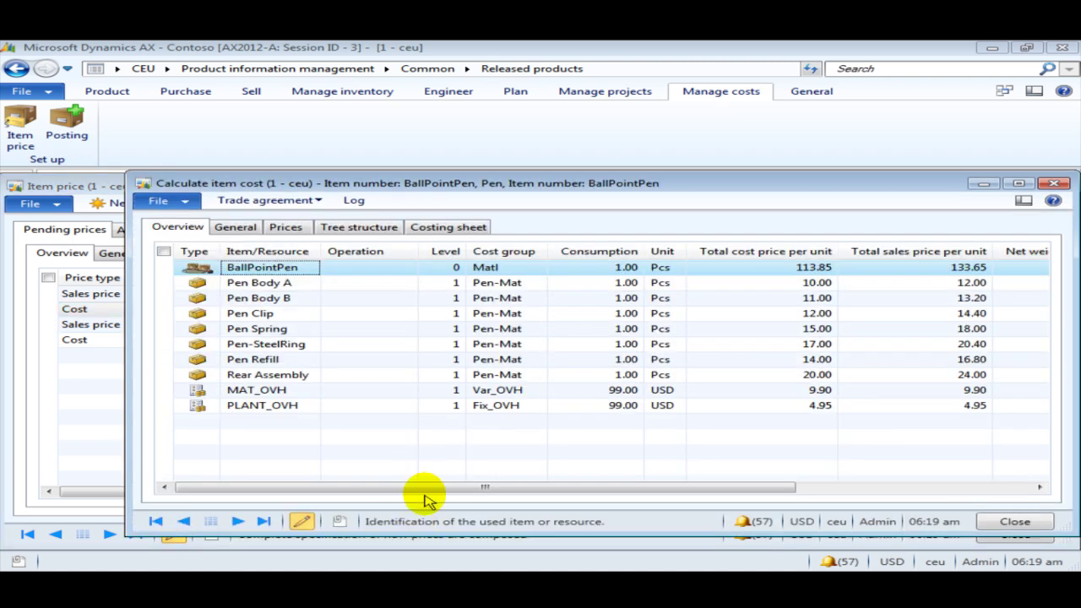
{"action": "left_click_drag", "start_coordinate": [429, 492], "coordinate": [472, 462]}
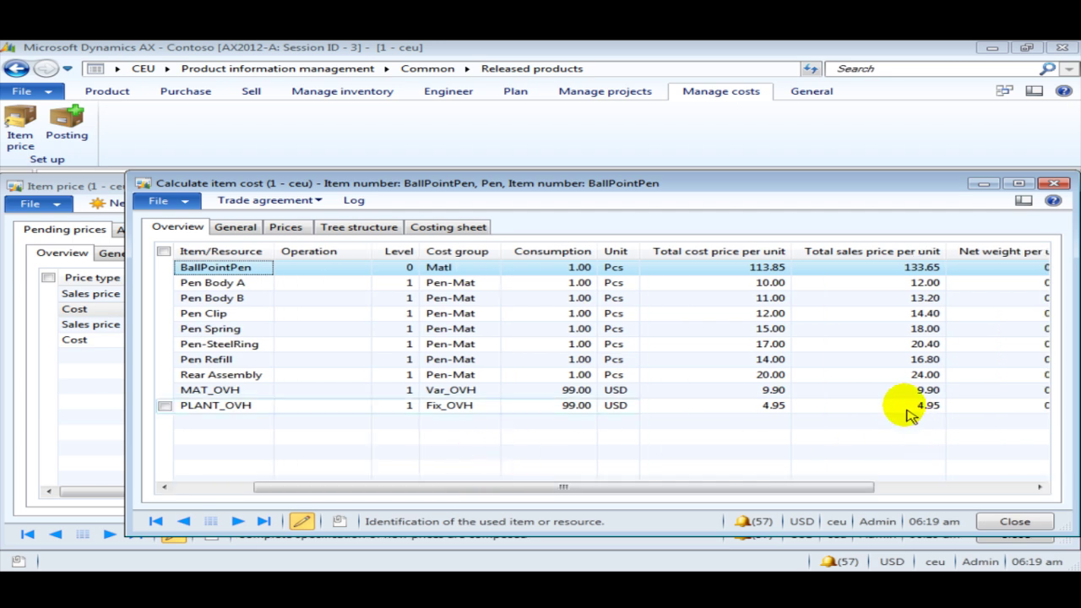
{"action": "left_click", "coordinate": [903, 391]}
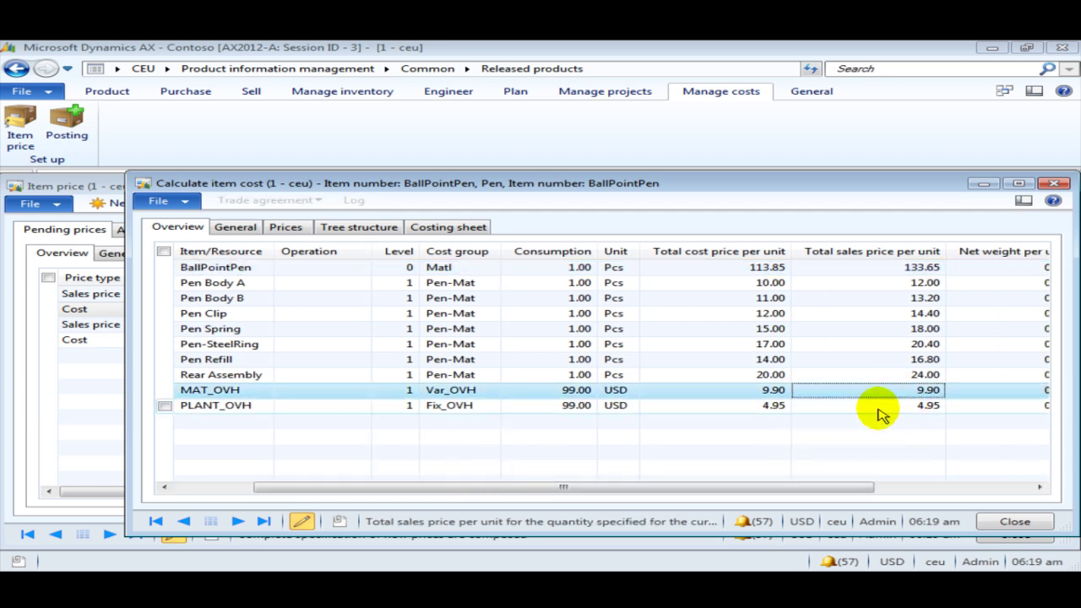
{"action": "left_click", "coordinate": [879, 406]}
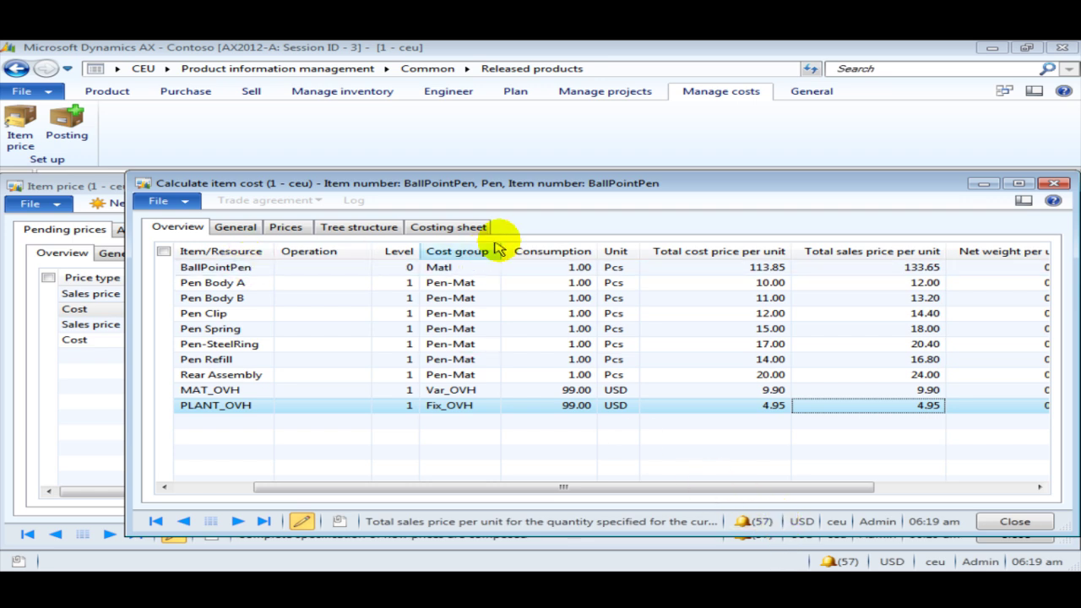
View the calculation's costing sheet and examine the variable overheads, fixed overheads and total indirect costs
{"action": "left_click", "coordinate": [467, 229]}
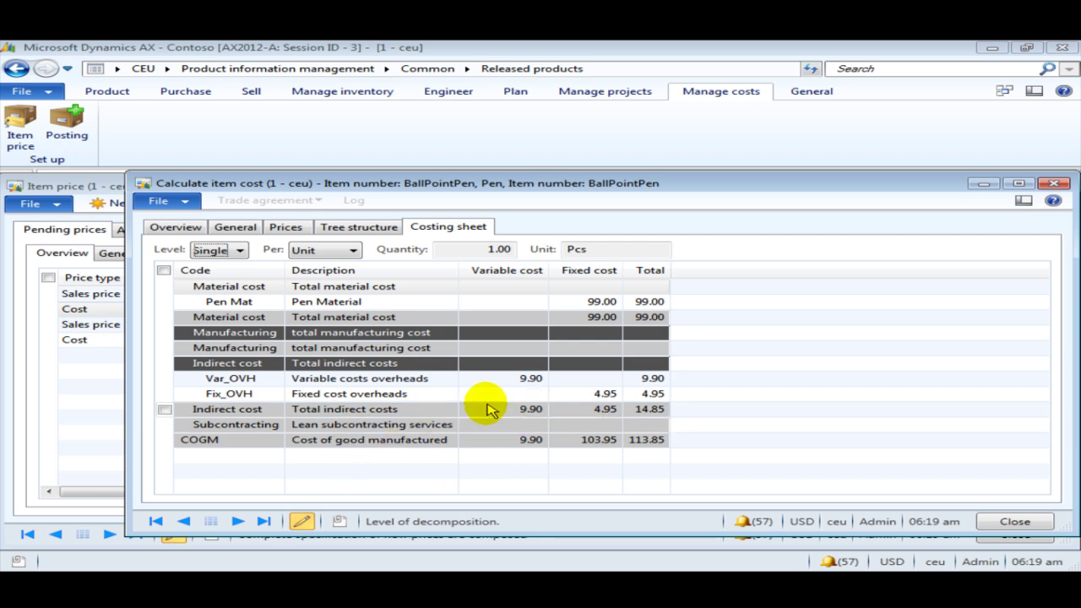
{"action": "left_click", "coordinate": [503, 378]}
{"action": "left_click", "coordinate": [499, 394]}
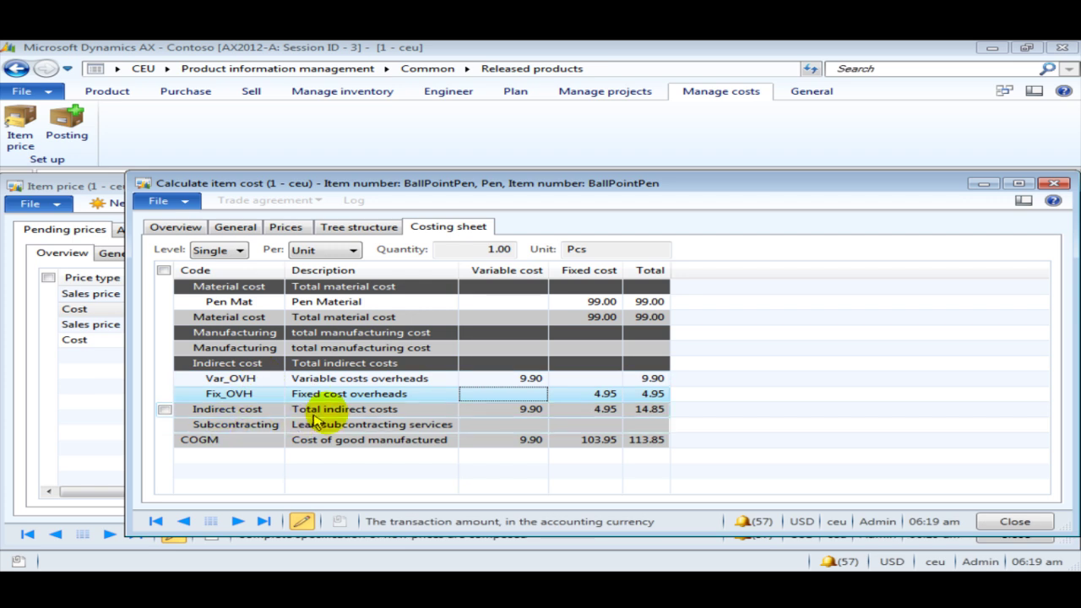
{"action": "left_click", "coordinate": [497, 413]}
{"action": "left_click", "coordinate": [590, 414]}
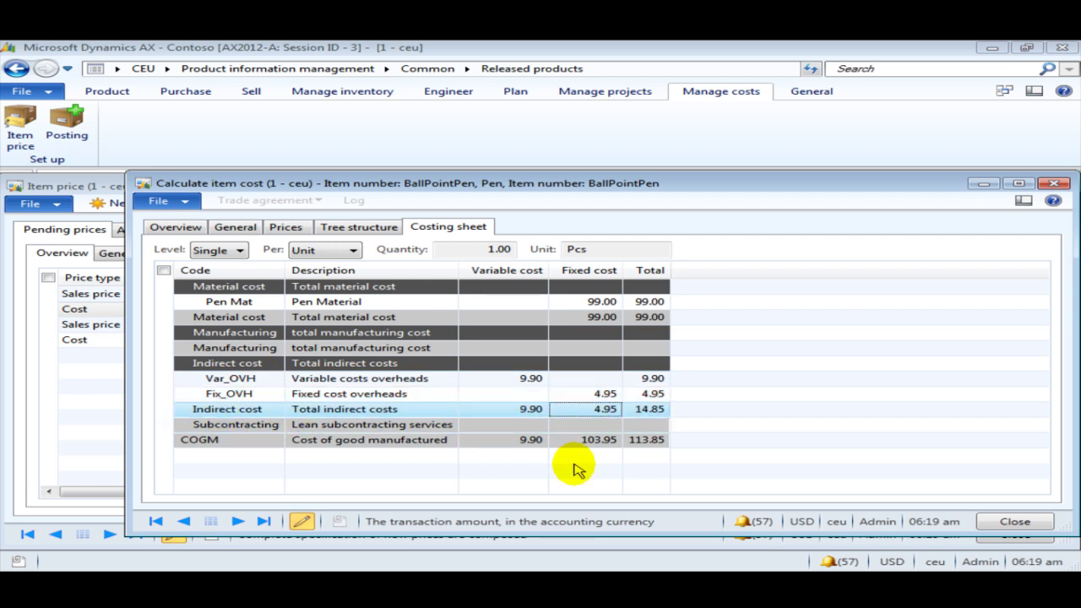
Compare the costing sheet at the Total level with the Single level, and close the item cost calculation
{"action": "left_click", "coordinate": [239, 250]}
{"action": "left_click", "coordinate": [212, 264]}
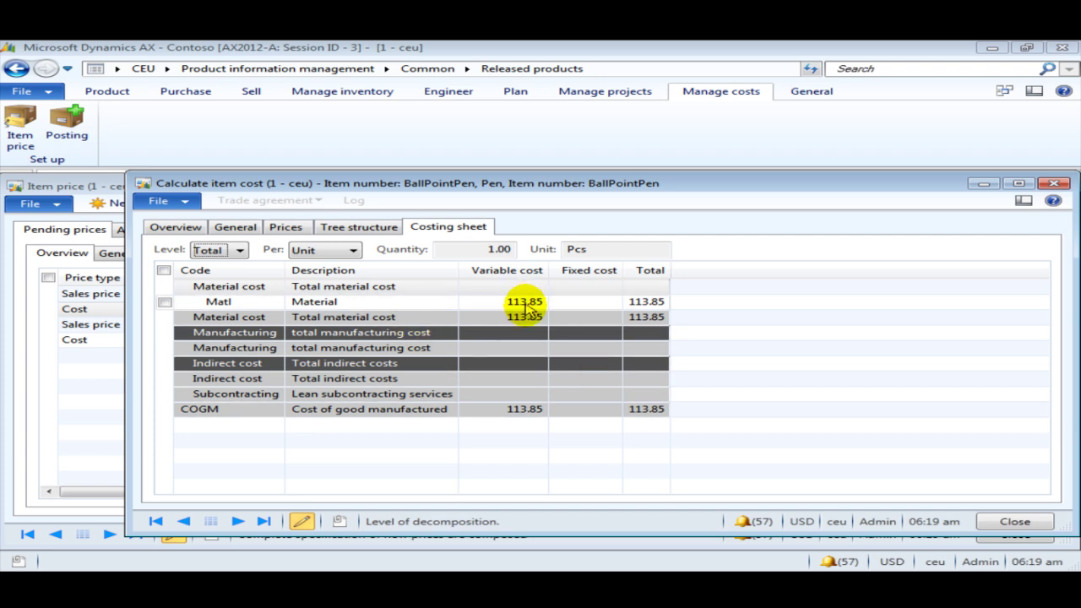
{"action": "left_click", "coordinate": [209, 250]}
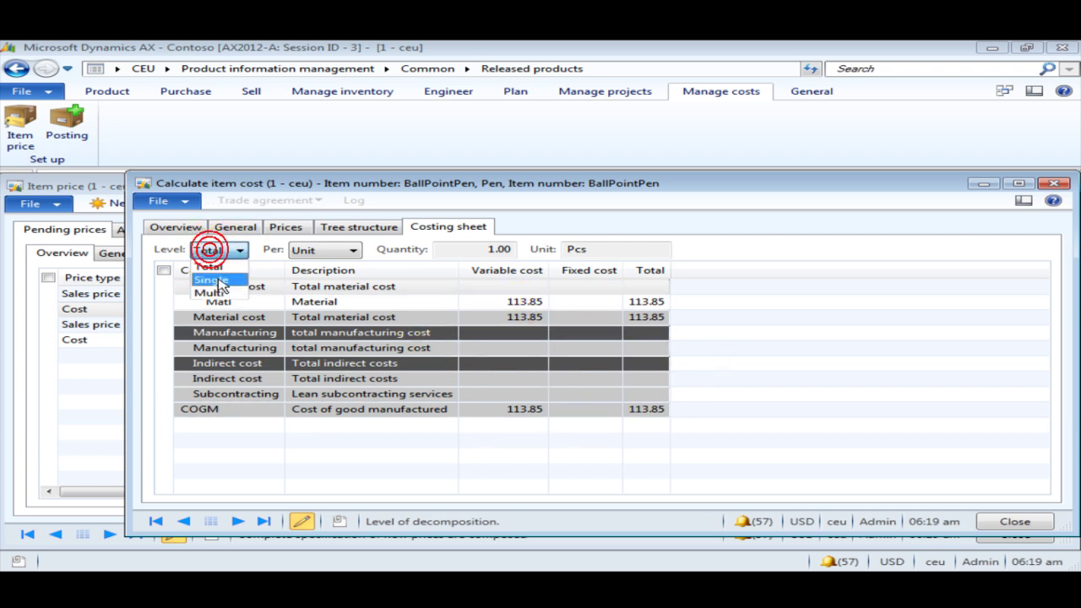
{"action": "left_click", "coordinate": [217, 280]}
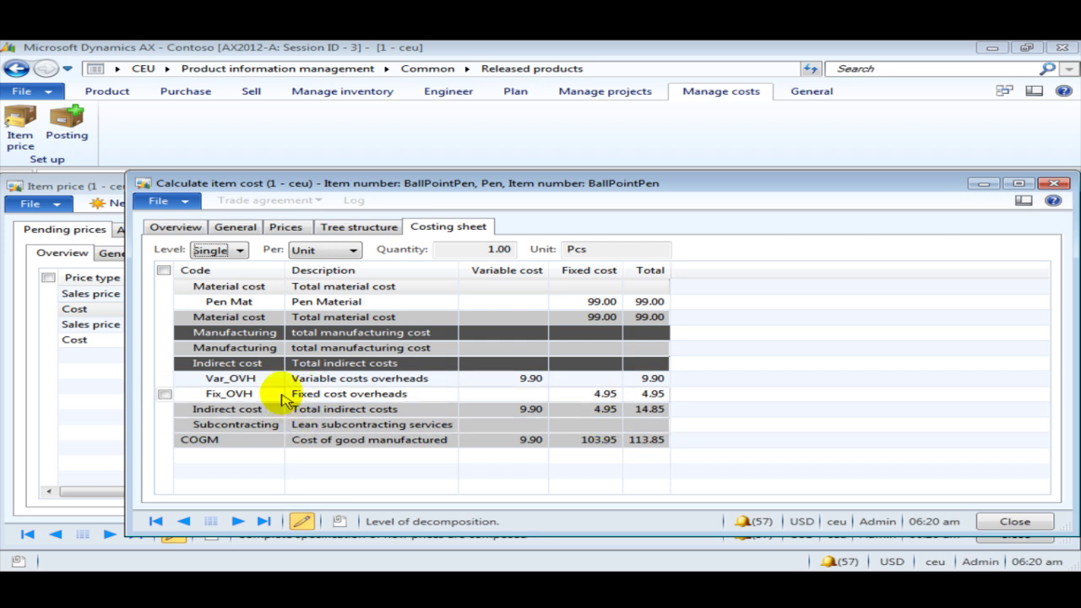
{"action": "key", "text": "Escape"}
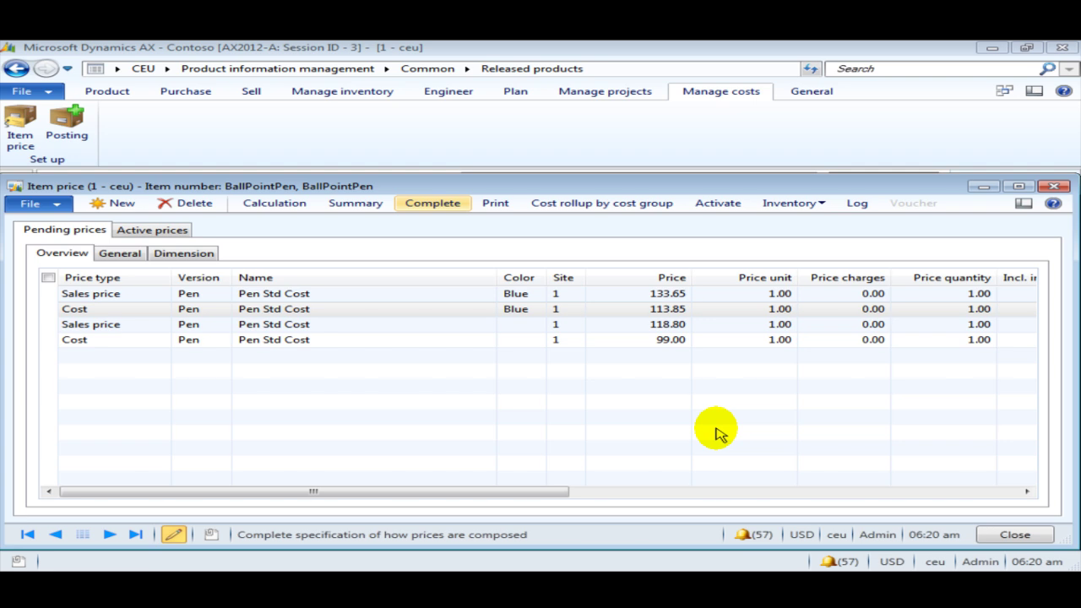